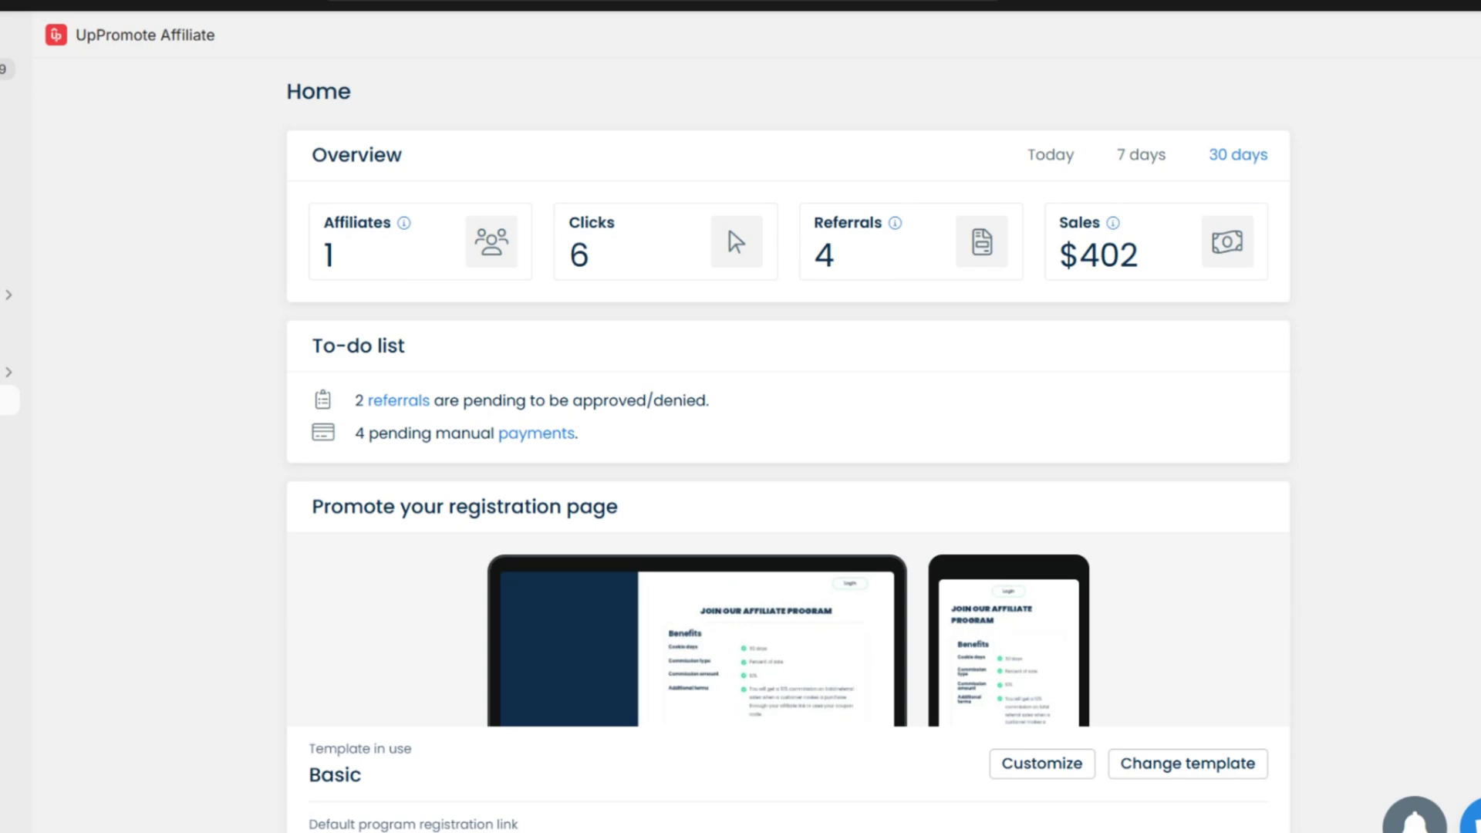
- Glance at the registration template choices, then go through the feature directory to Programs
scroll(844, 461, "down", 5)
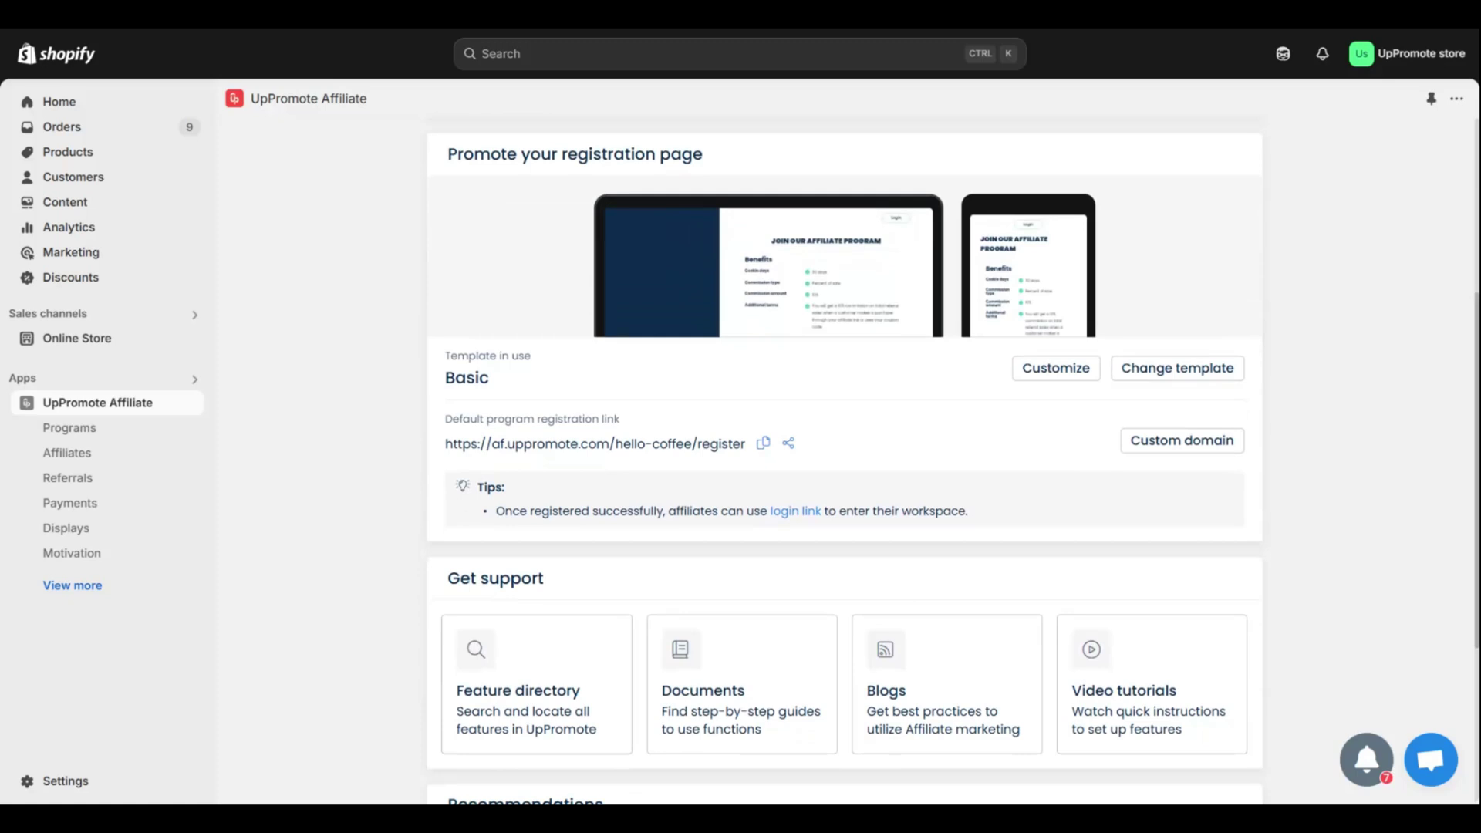
left_click(1208, 372)
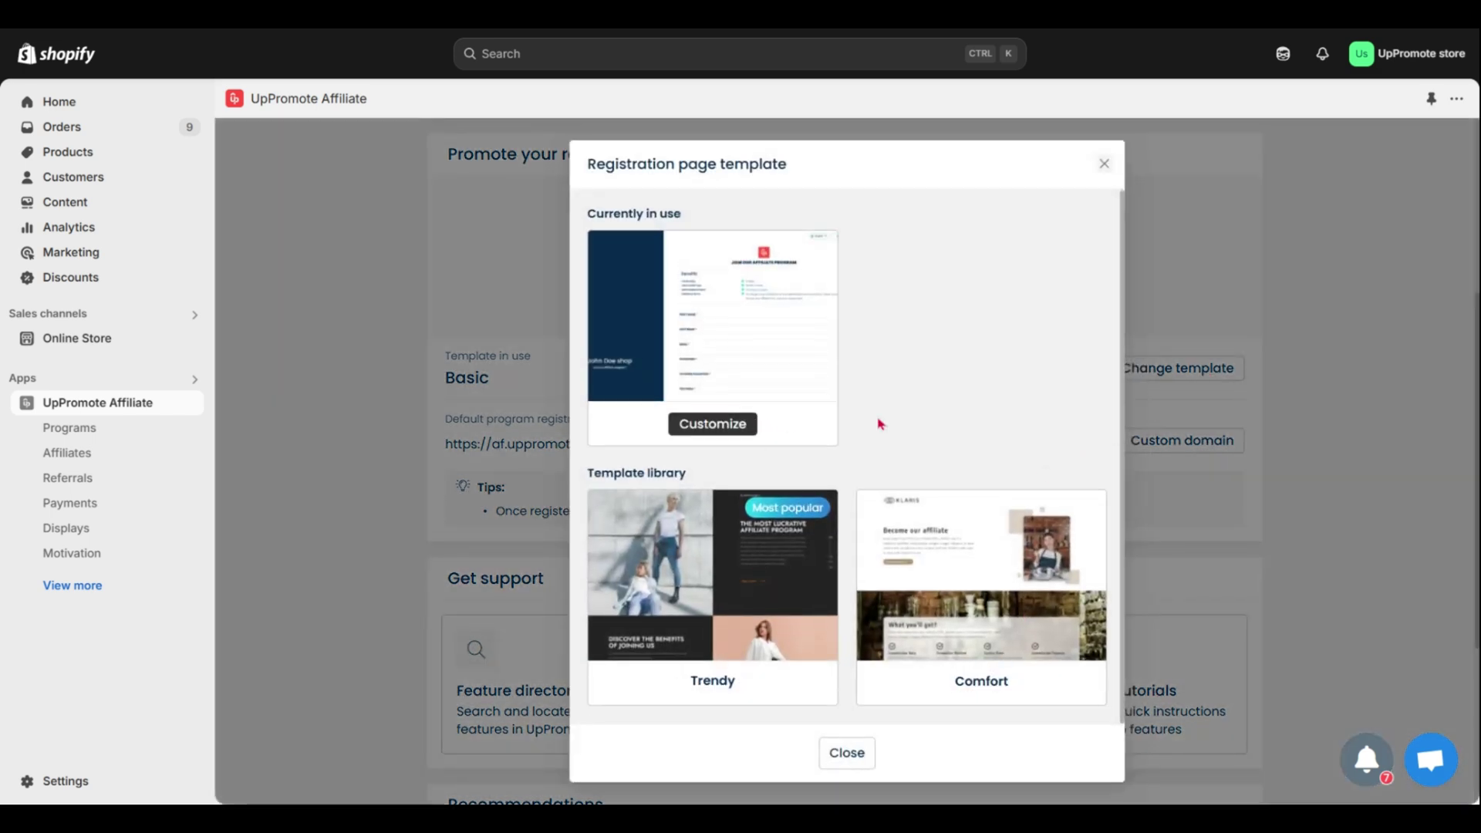
left_click(1104, 164)
scroll(1274, 540, "down", 3)
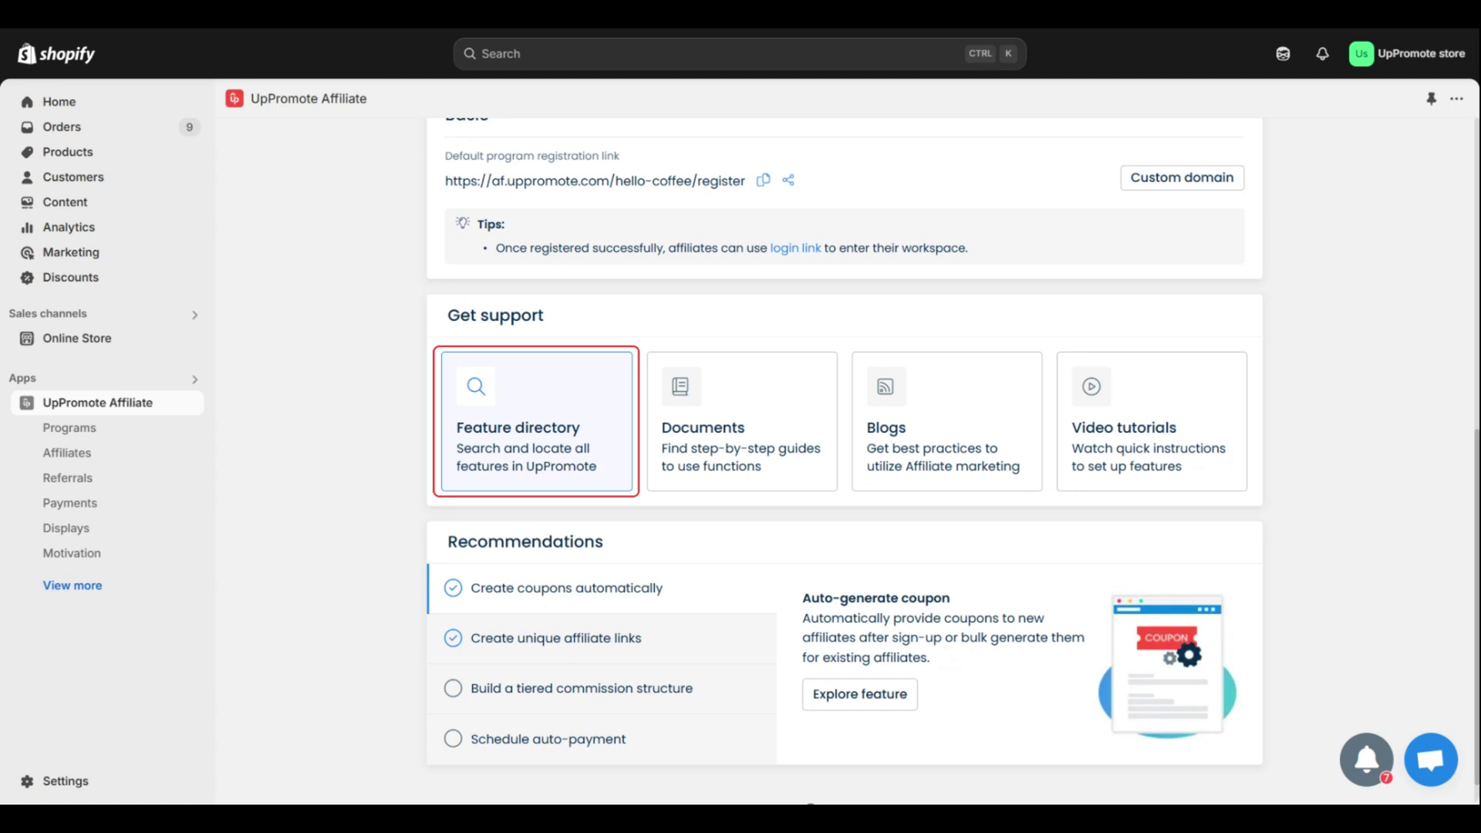
left_click(617, 469)
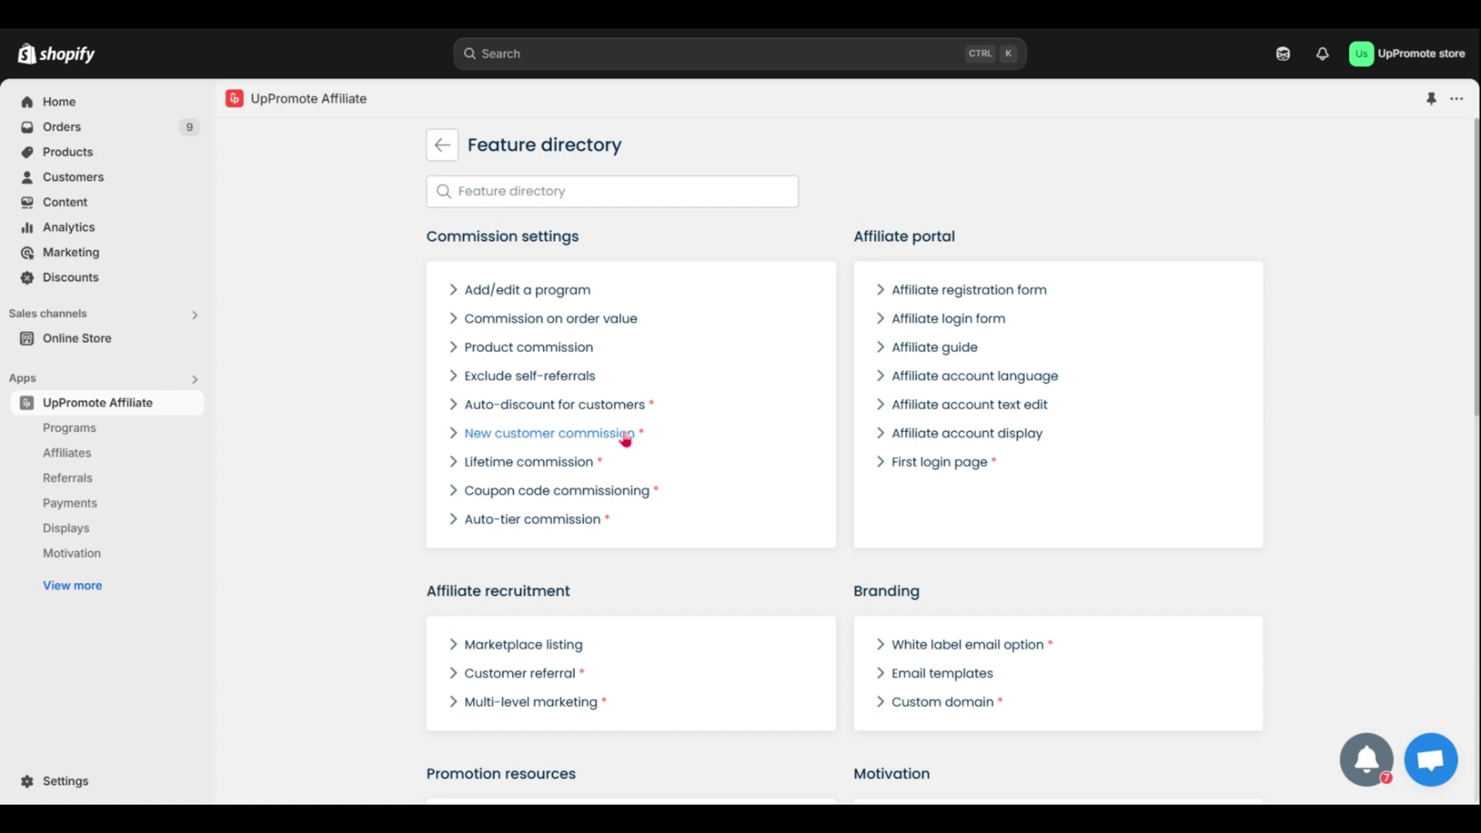
left_click(591, 298)
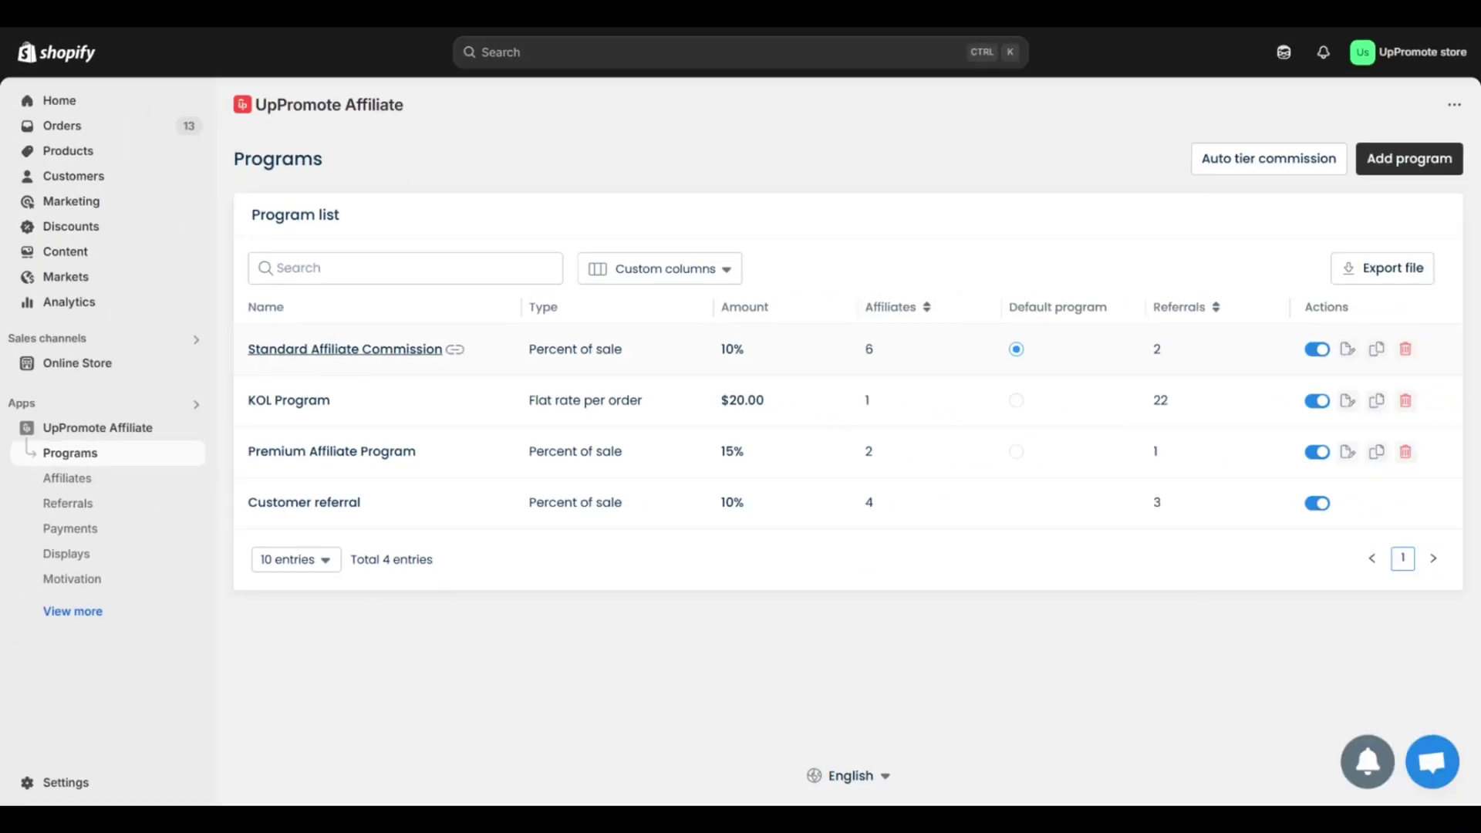
- Open Standard Affiliate Commission and paste a description offering 10% commission on referral sales
left_click(320, 348)
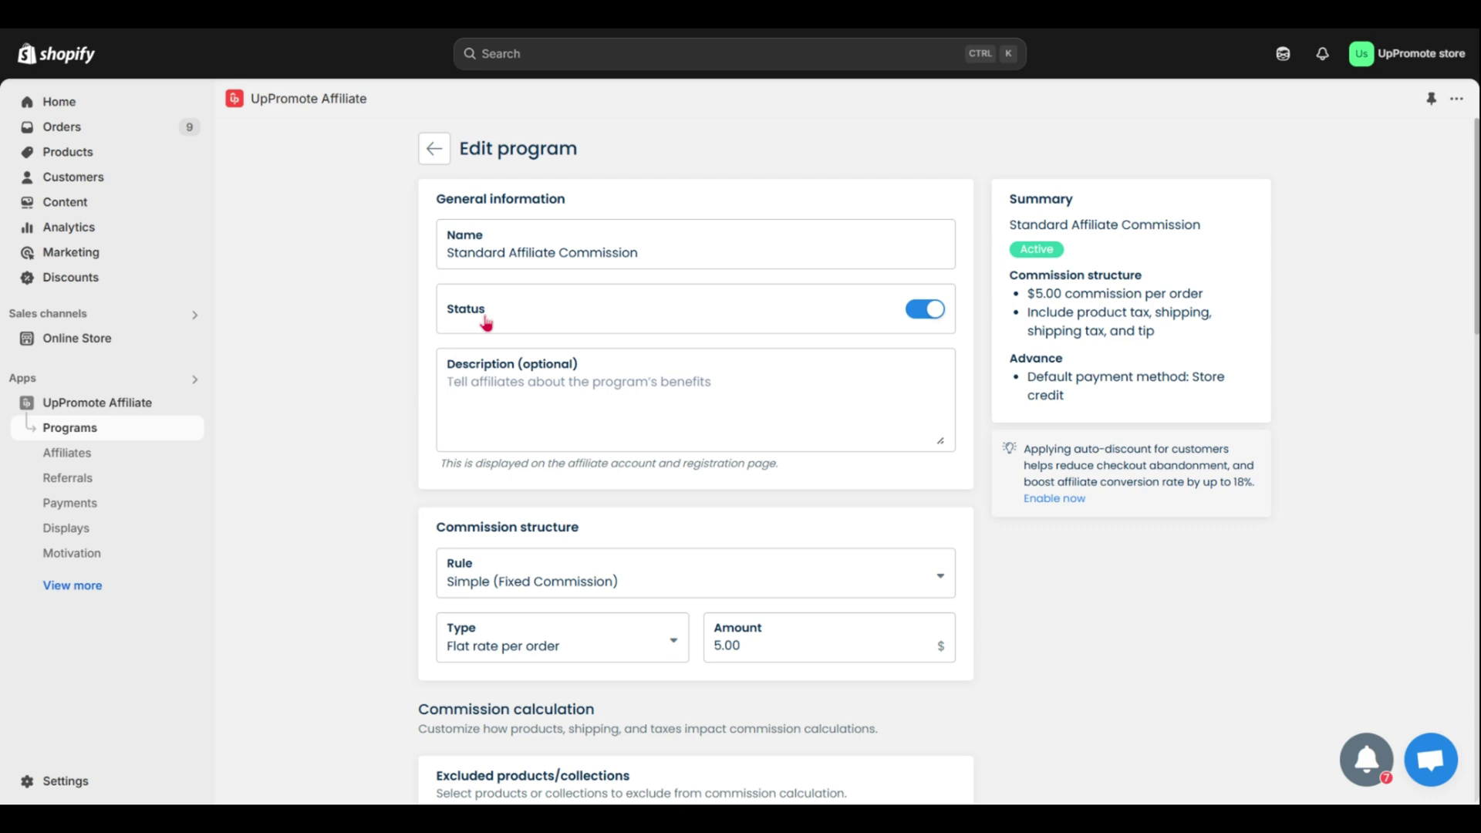
left_click(642, 252)
left_click_drag(642, 253, 446, 252)
left_click(640, 253)
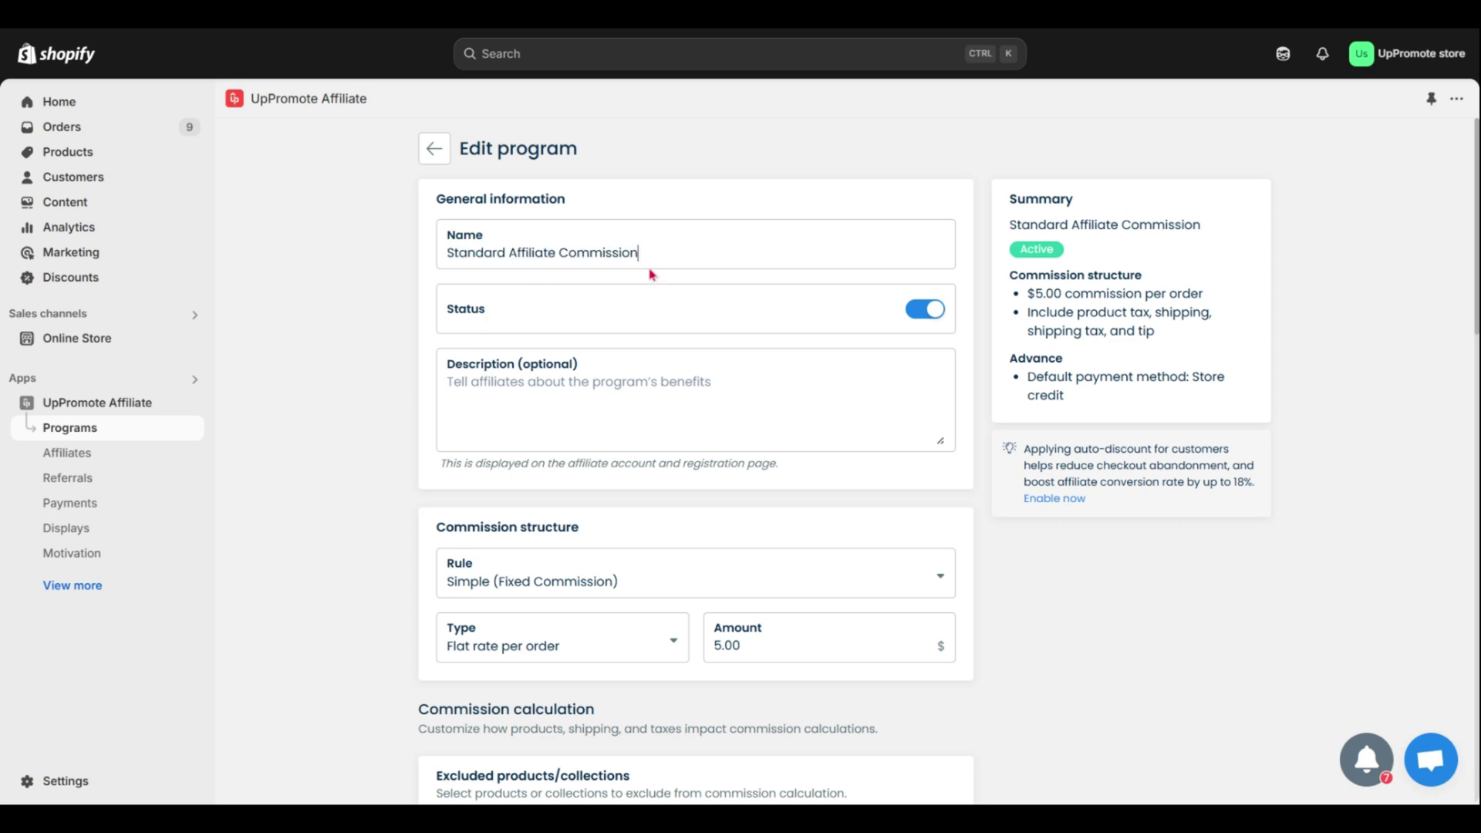
left_click(661, 388)
type("You will get a 10% commission on total referral sales when a customer makes a purchase through your affiliate link or uses your coupon code.")
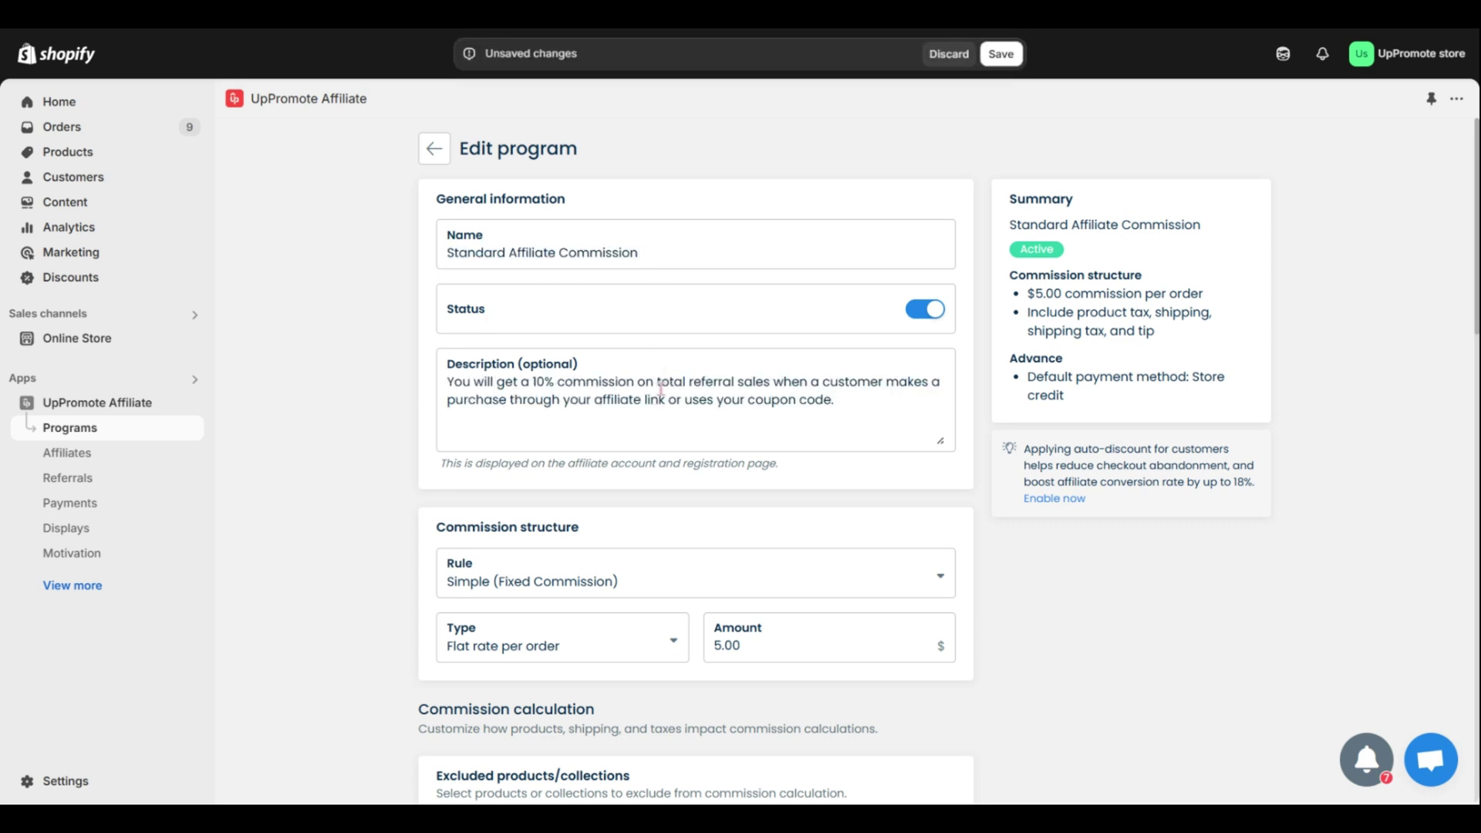
- Keep the Simple (Fixed Commission) rule for the program's commission
scroll(661, 388, "down", 5)
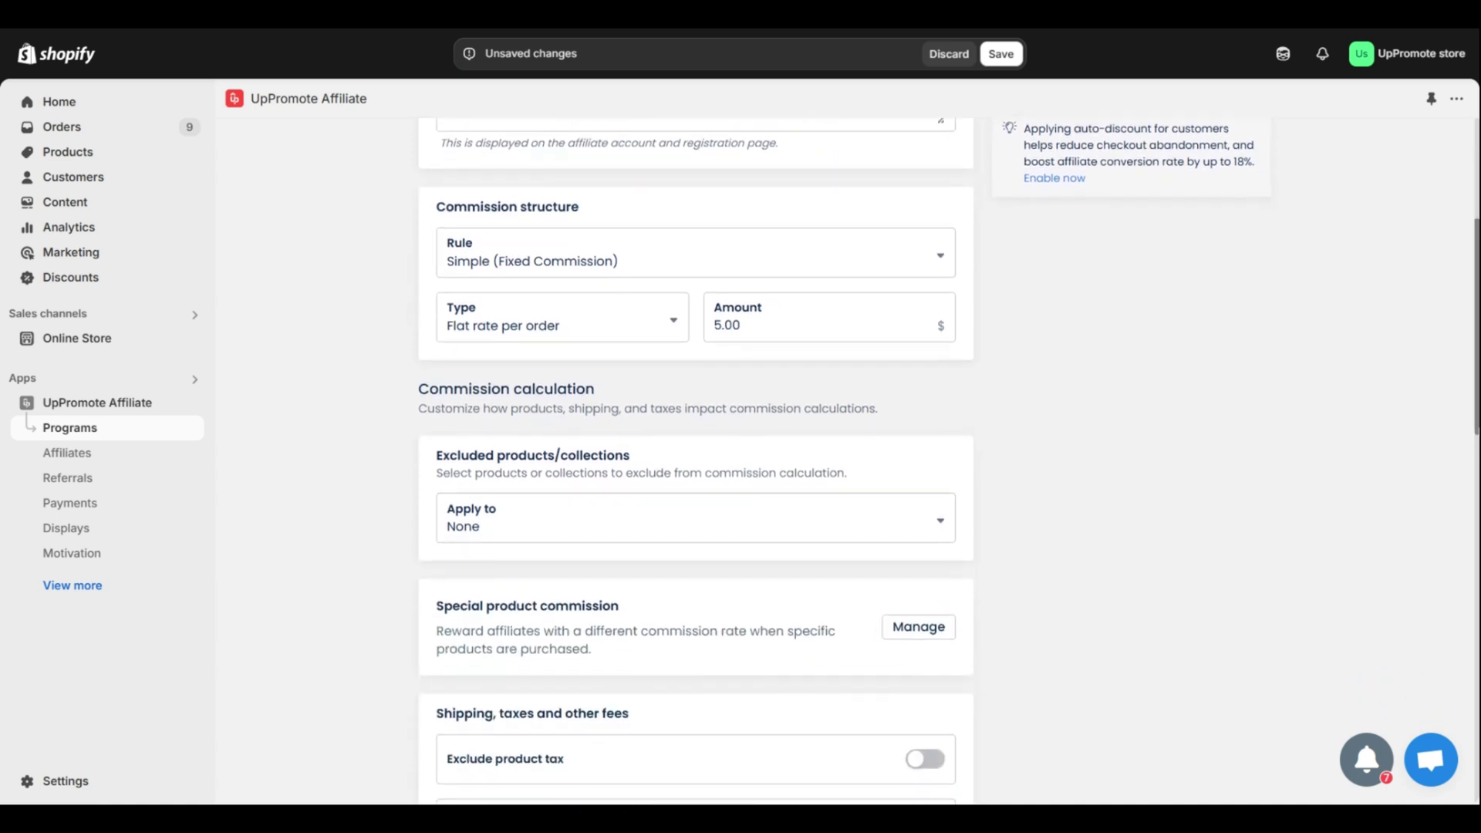
scroll(694, 463, "down", 1)
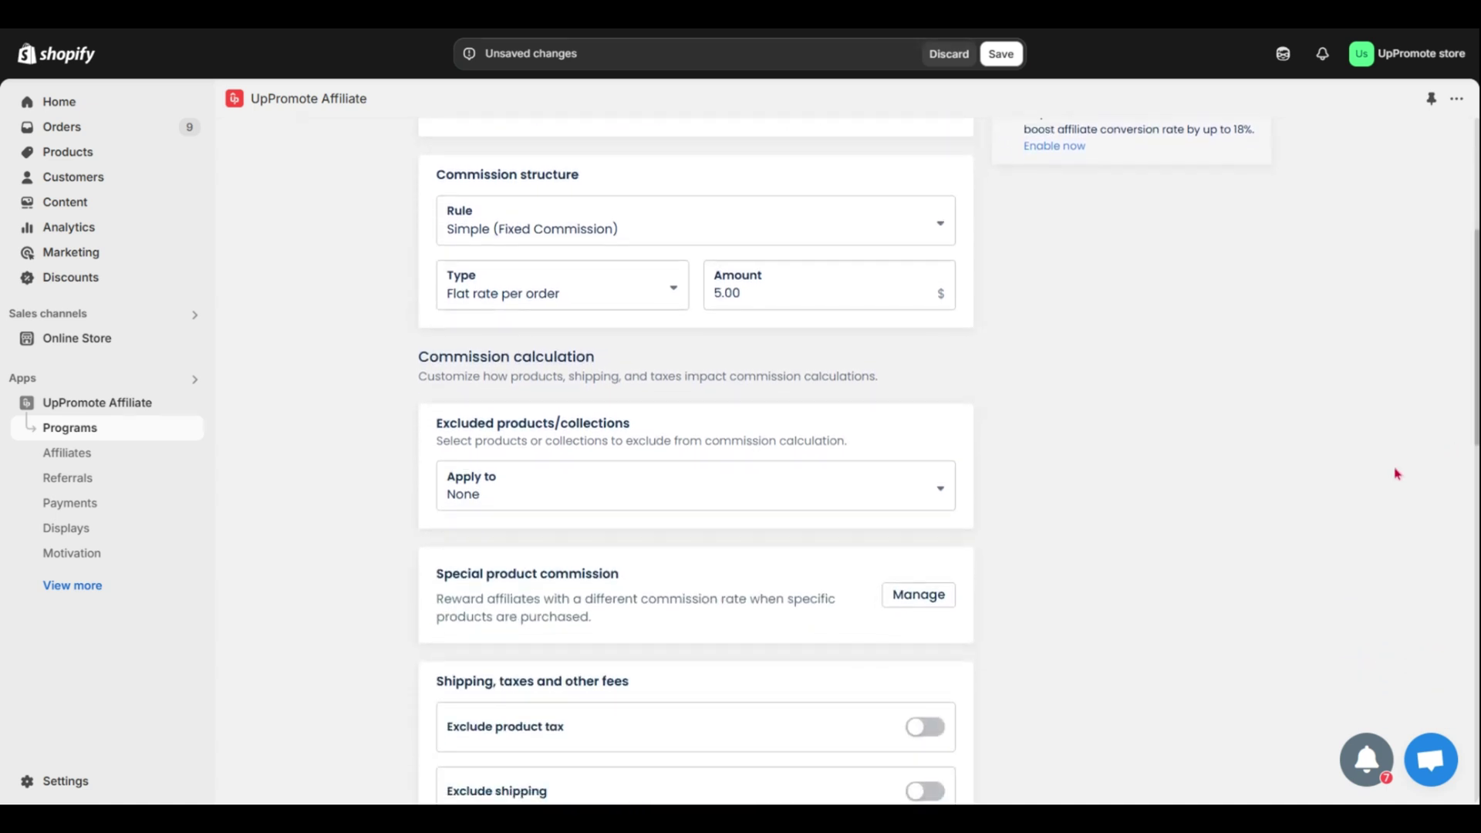
left_click(461, 233)
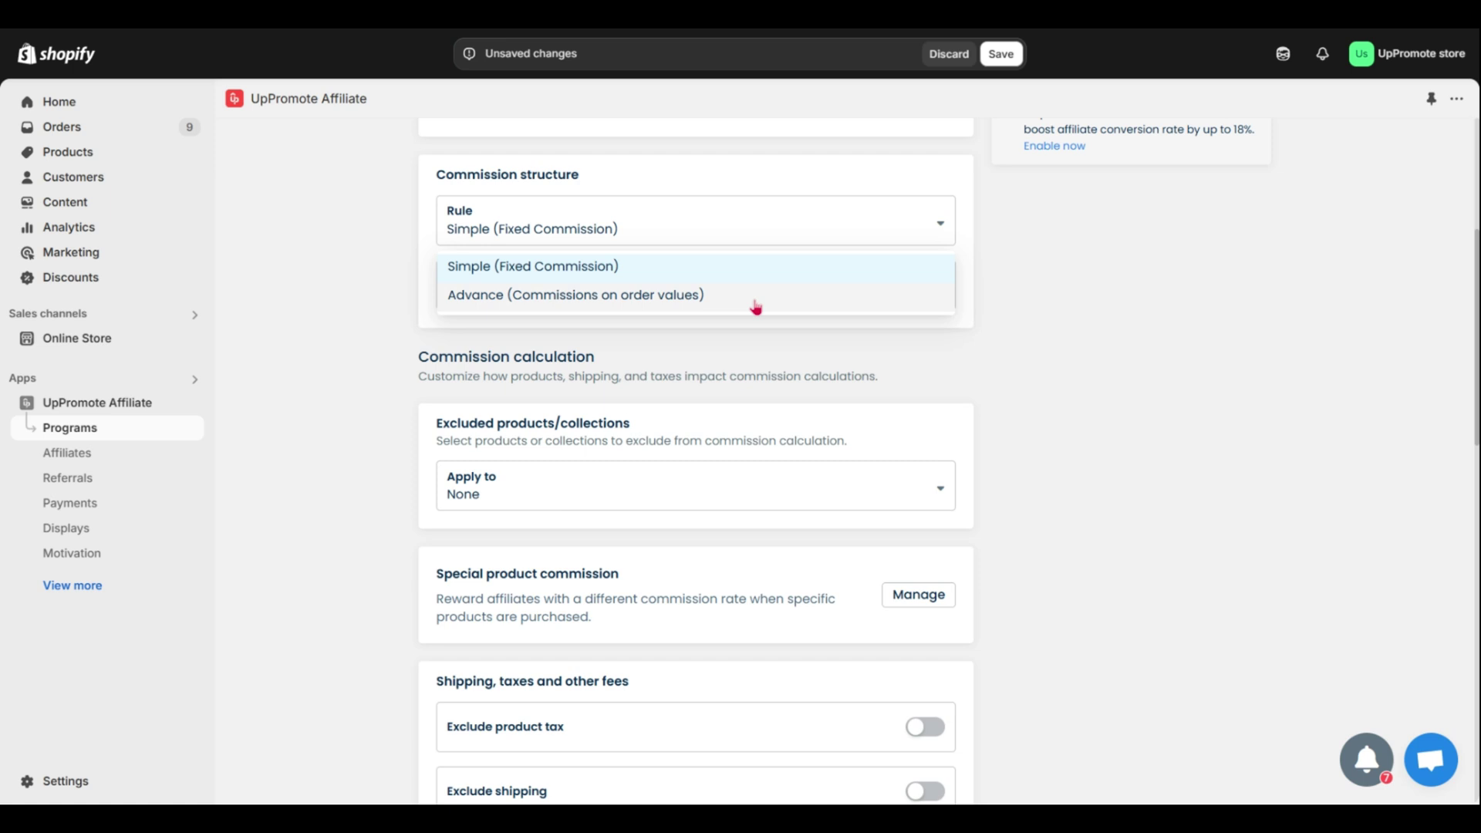
left_click(905, 272)
- Try Percent of sale as the commission type with an amount of 10
left_click(609, 301)
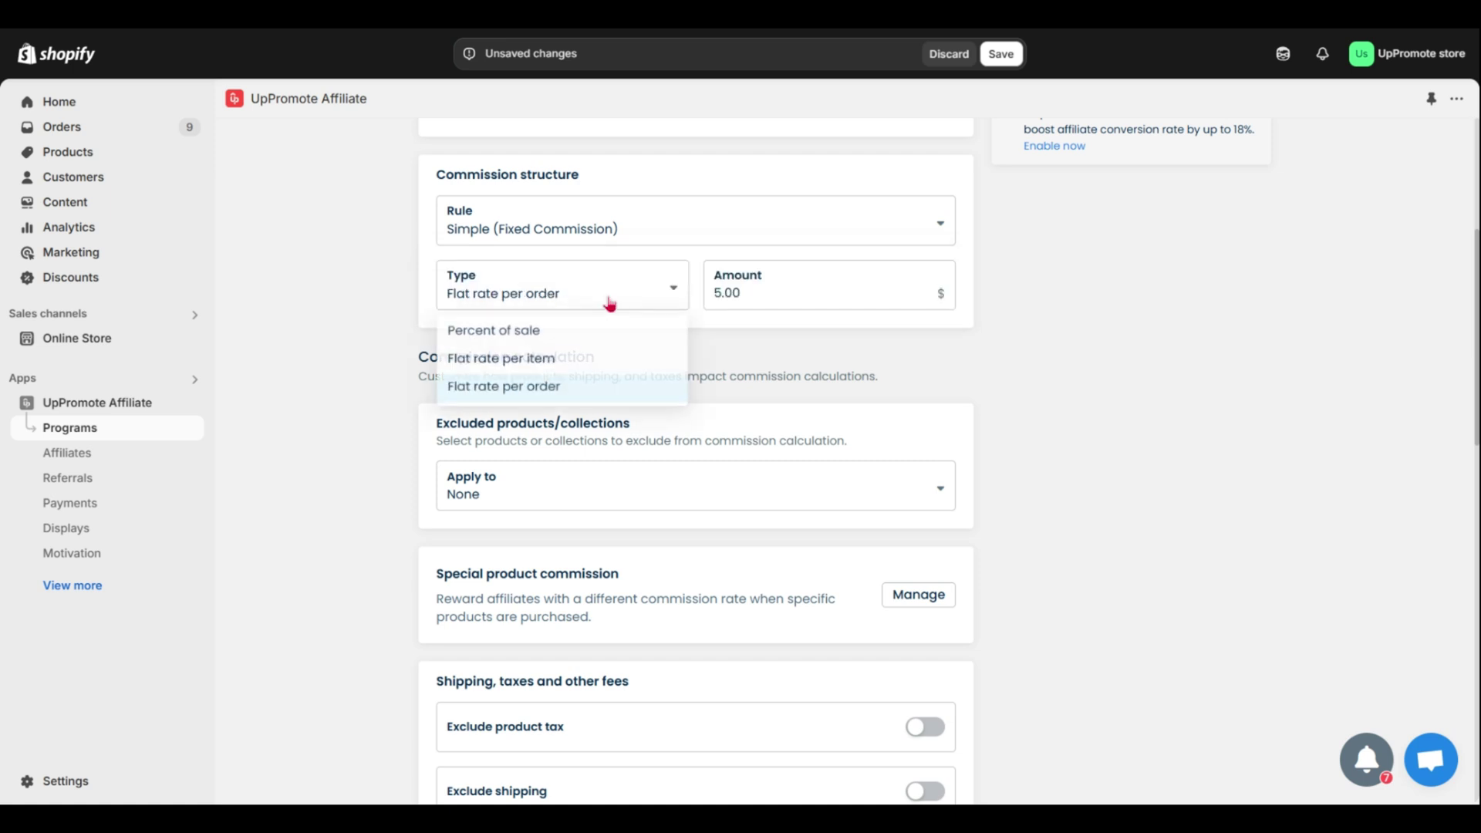
left_click(585, 332)
left_click_drag(754, 292, 701, 298)
key("BackSpace")
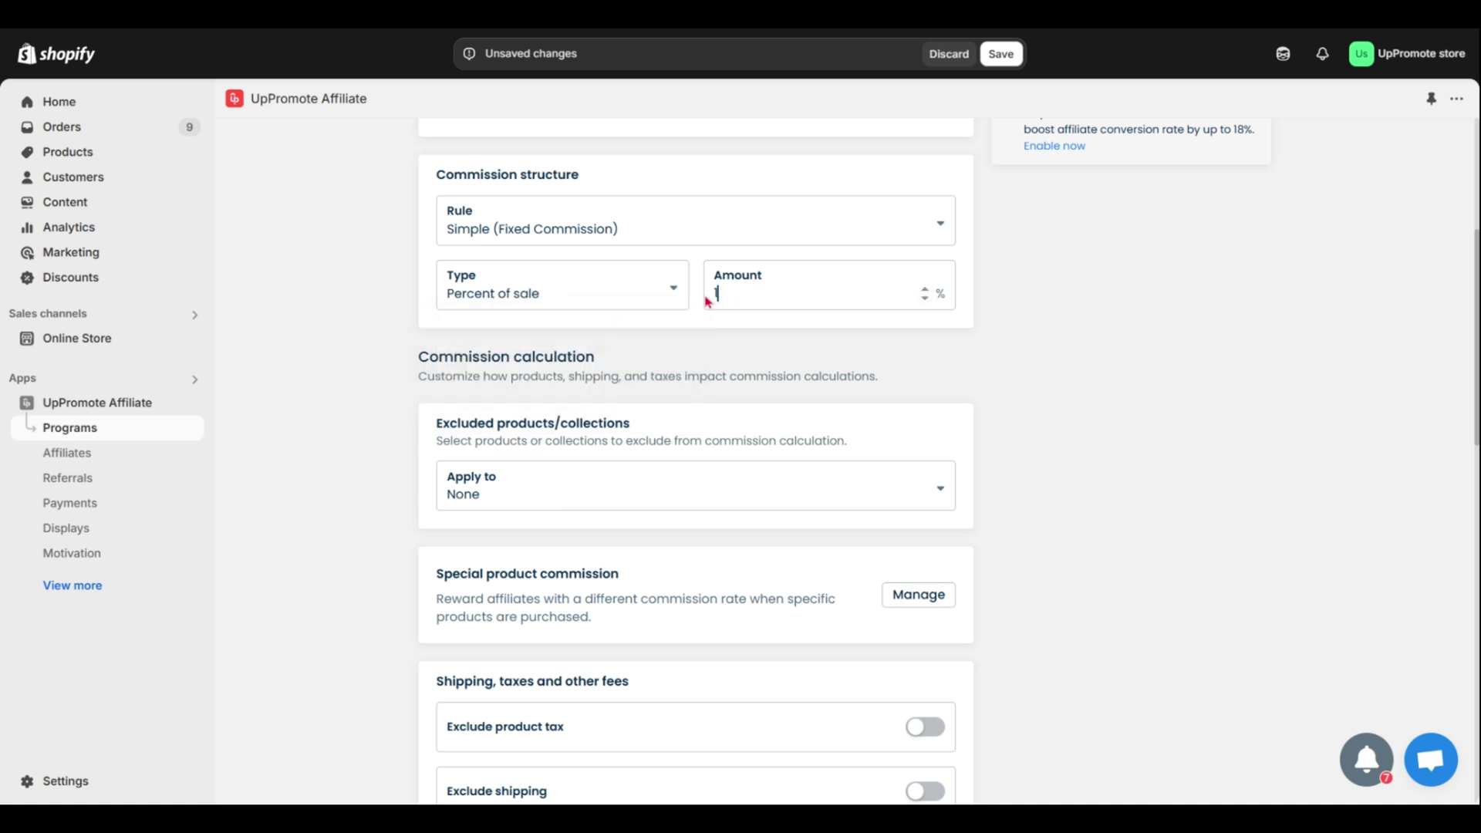
type("10")
- Try Flat rate per item at 2, then settle on Flat rate per order
left_click(635, 306)
left_click(612, 364)
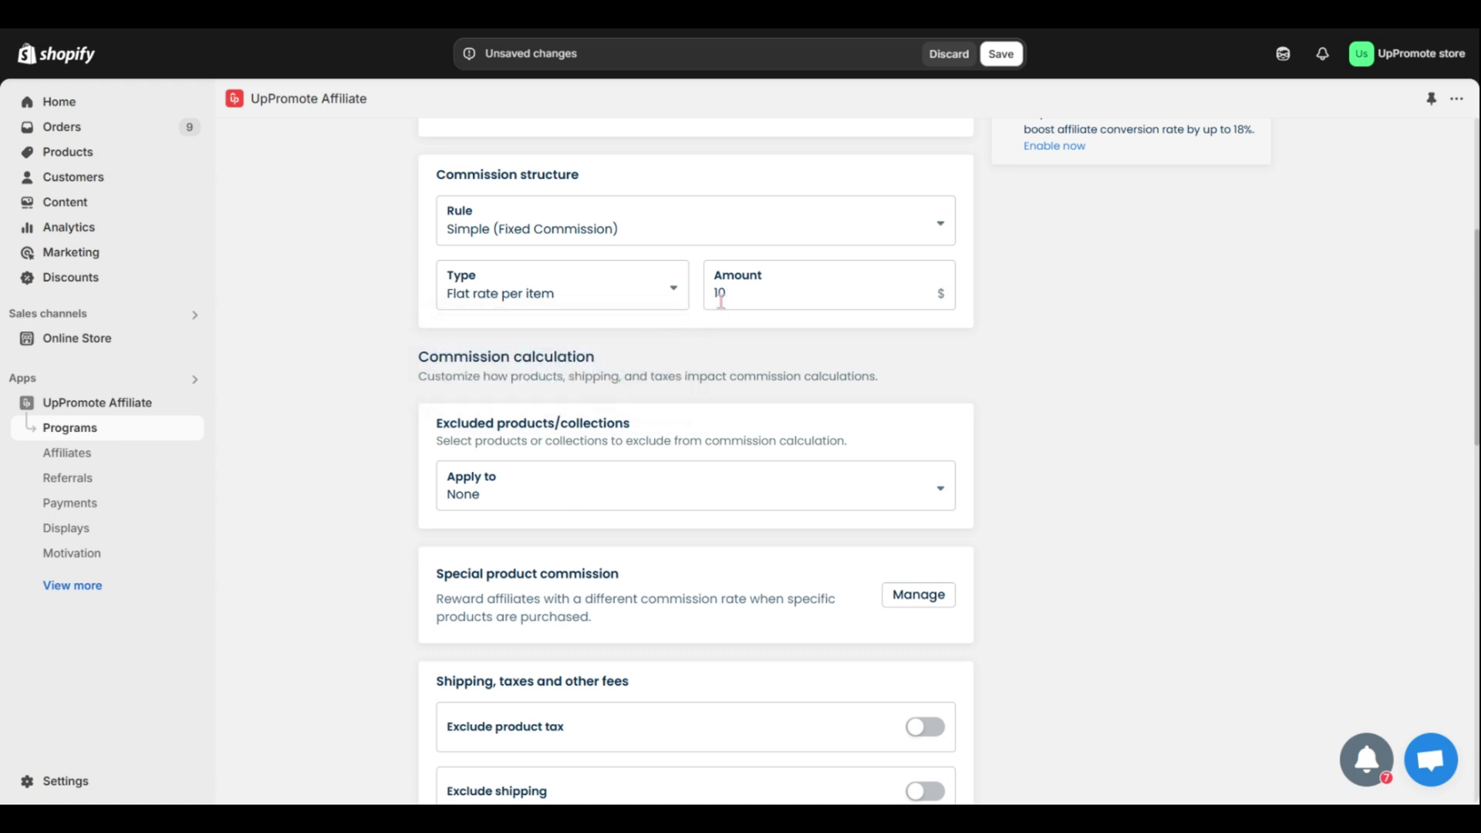
left_click_drag(729, 293, 716, 300)
type("2")
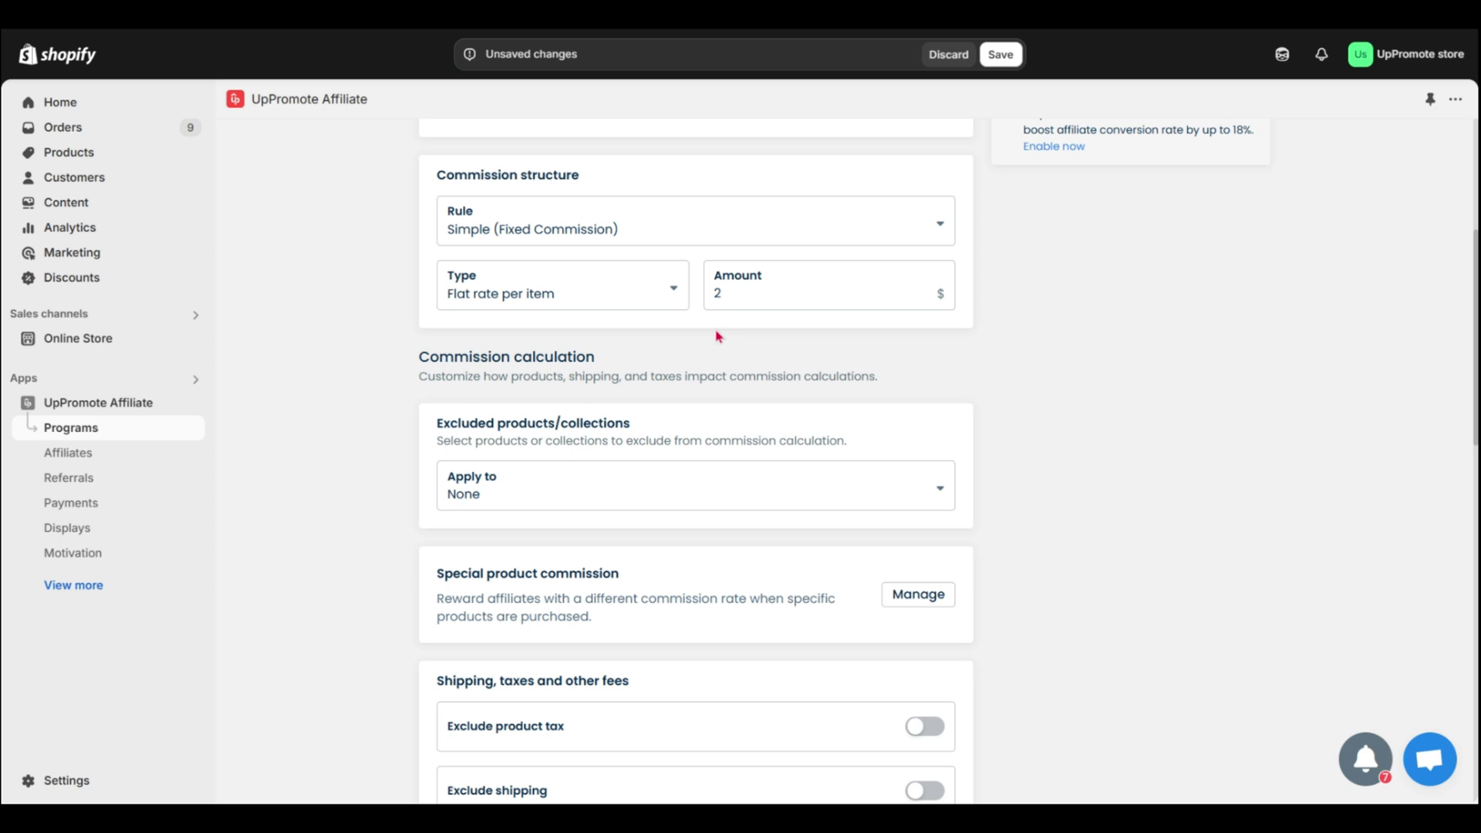
left_click(657, 303)
left_click(601, 396)
left_click_drag(732, 292, 715, 294)
scroll(1476, 428, "down", 3)
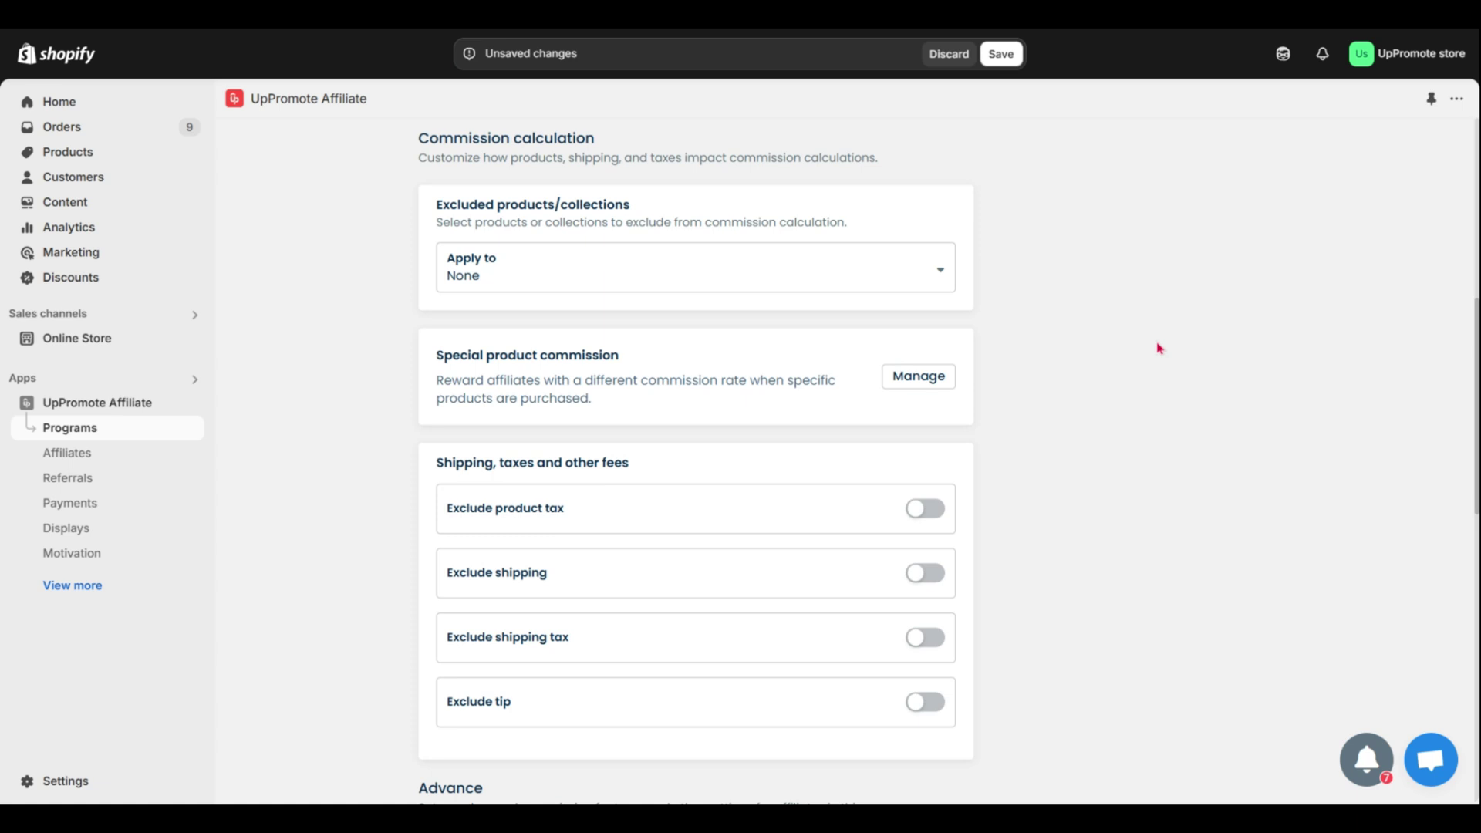
- Exclude only Saigon (Arabica & Robusta Blend) from commission and save the program
left_click(854, 270)
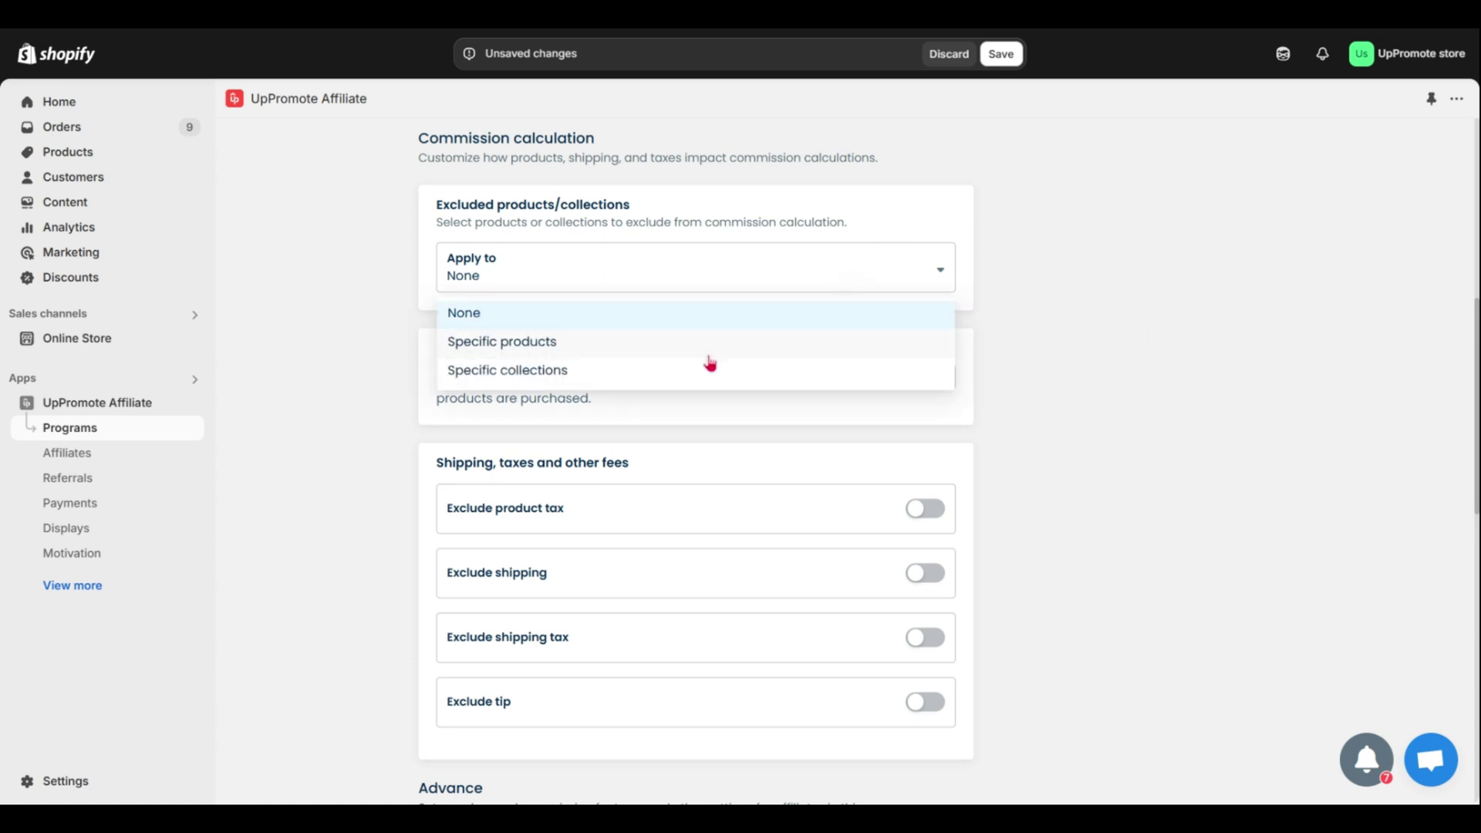
left_click(677, 353)
left_click(548, 330)
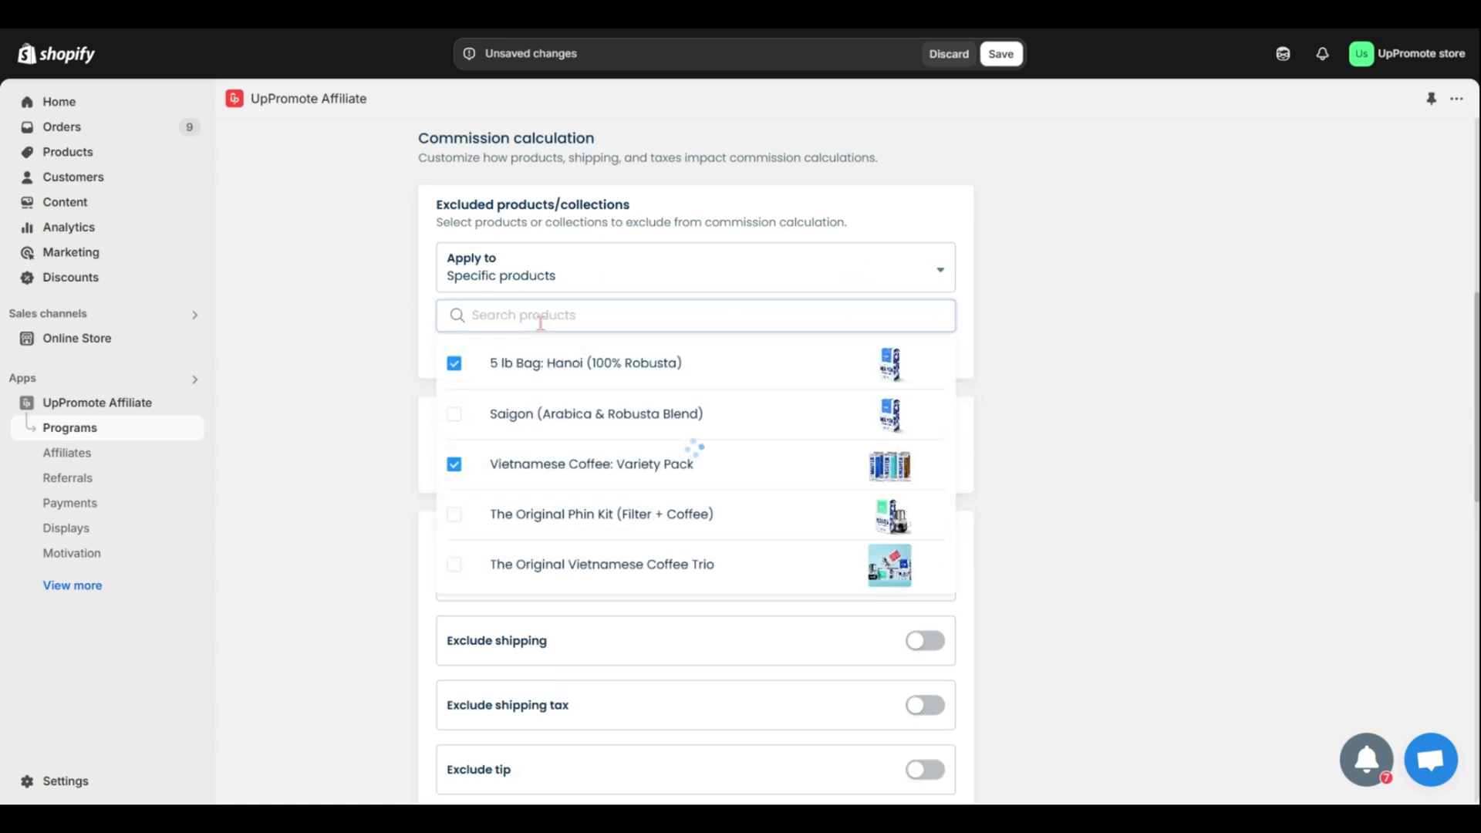
left_click(530, 419)
left_click(527, 469)
left_click(1038, 376)
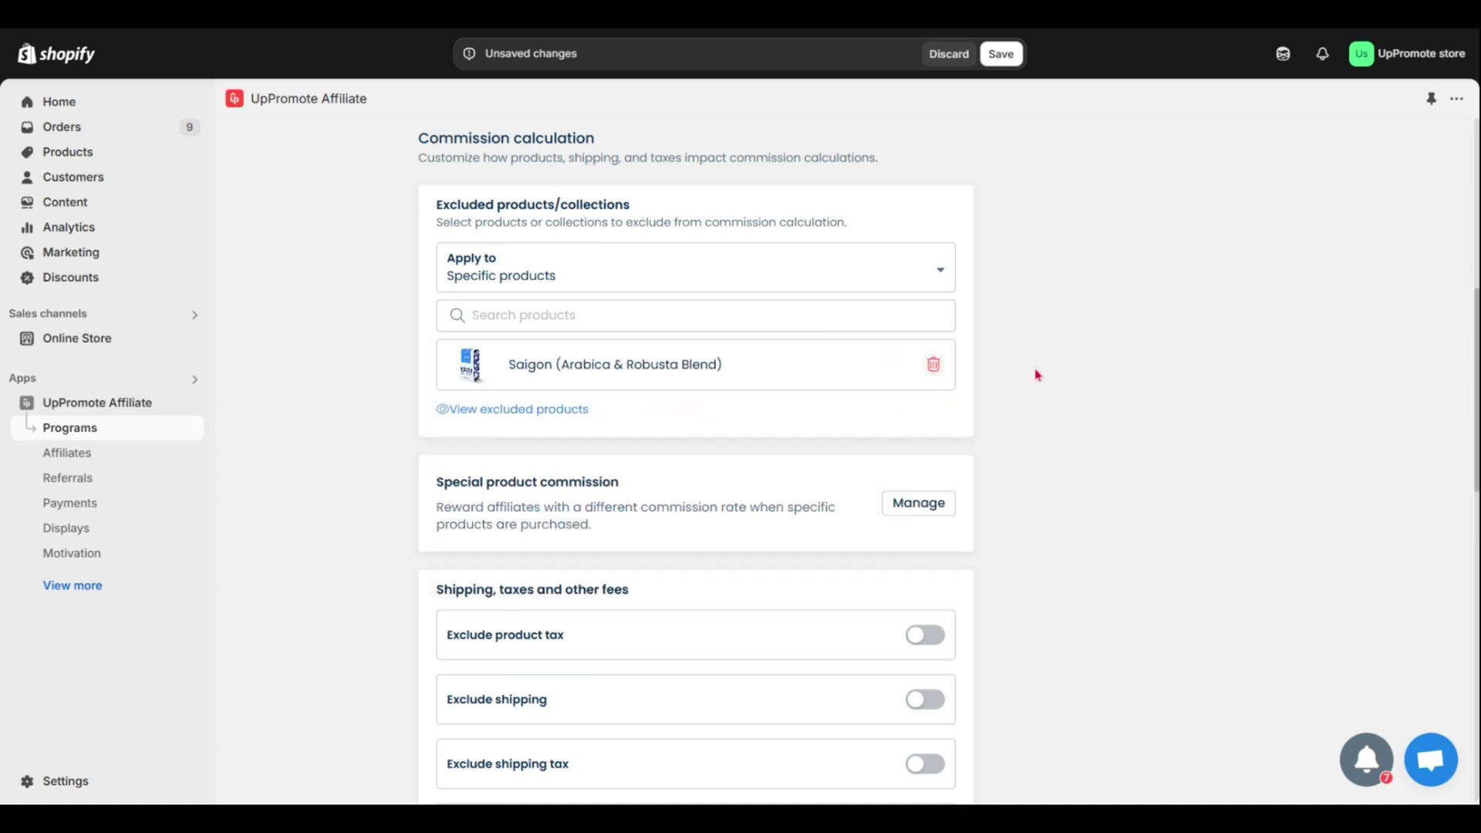
left_click(1005, 57)
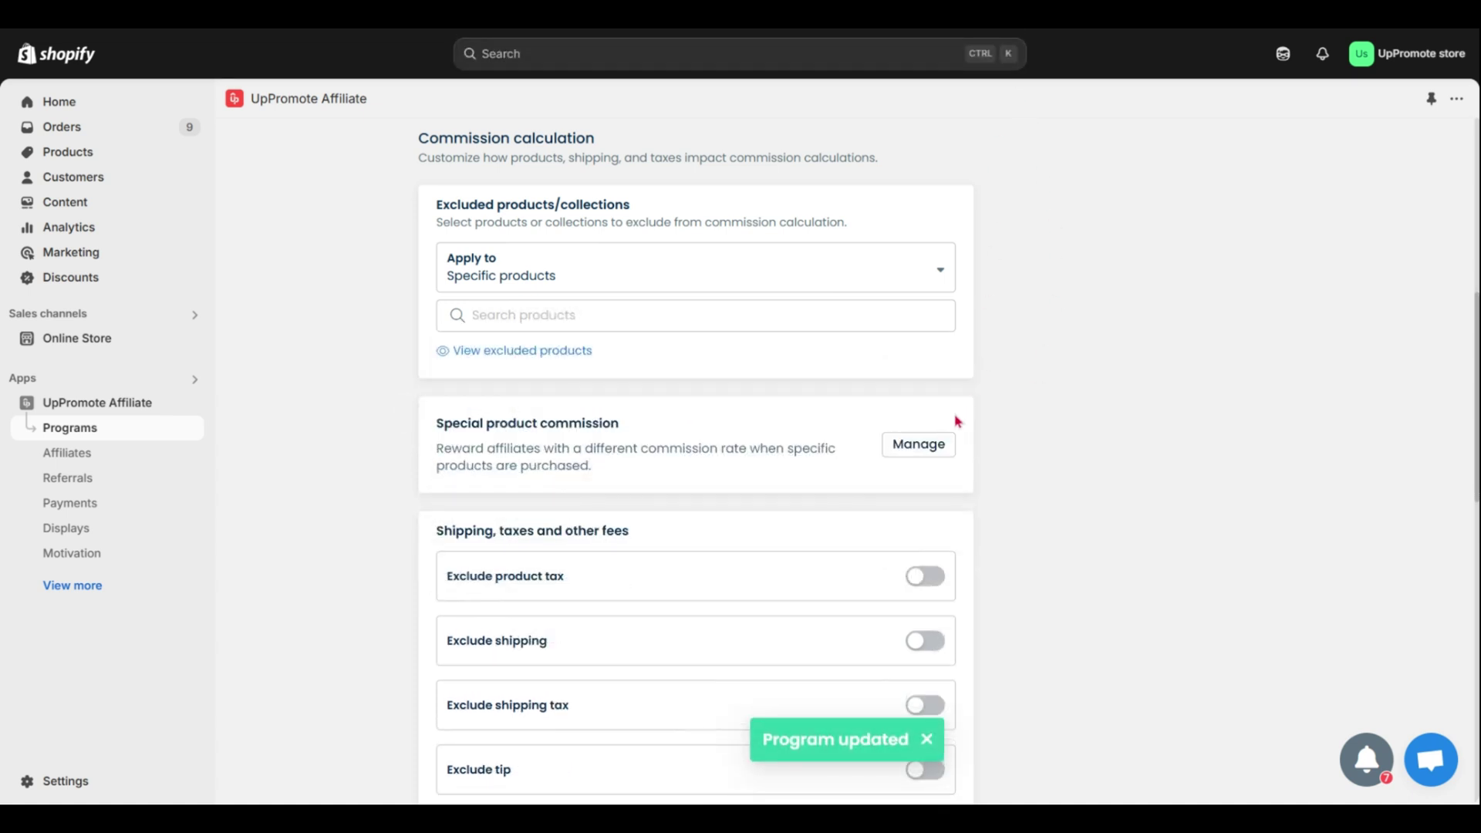
- Add a special product commission covering 5 lb Bag: Hanoi and the Saigon blend
left_click(910, 461)
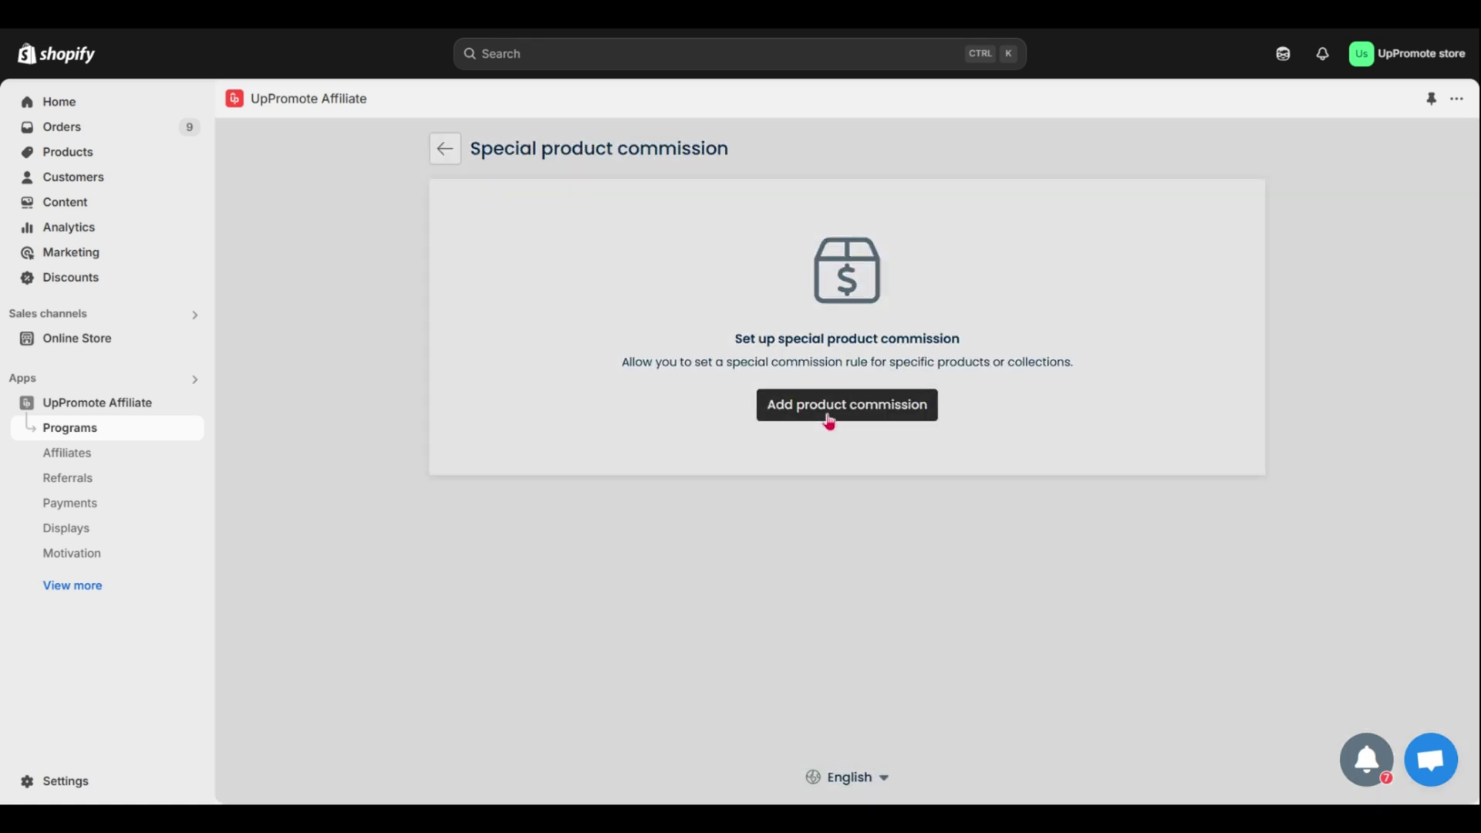
left_click(830, 416)
left_click(762, 341)
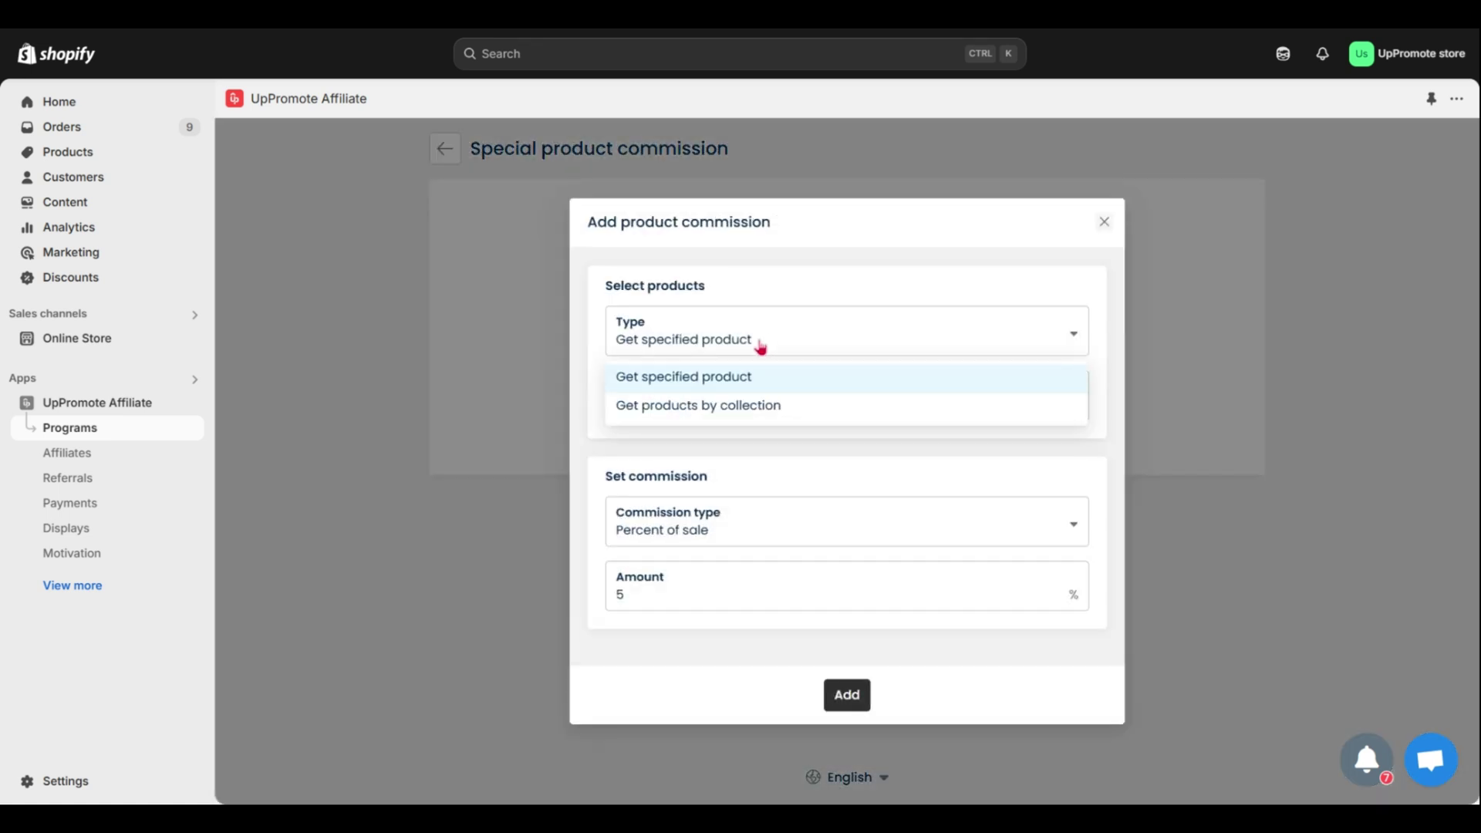
left_click(734, 384)
left_click(735, 407)
left_click(734, 449)
left_click(734, 502)
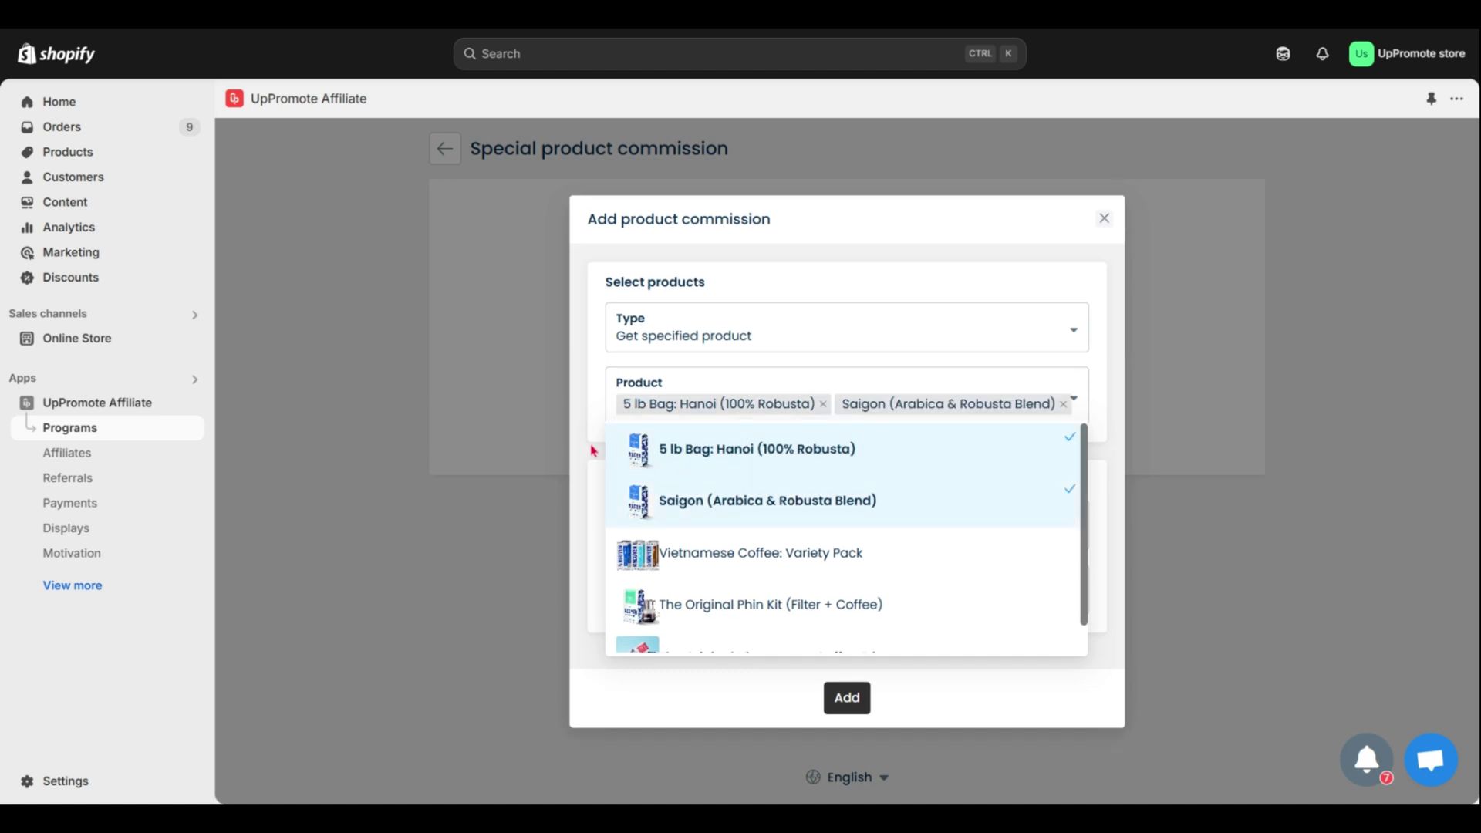
left_click(590, 446)
double_click(619, 599)
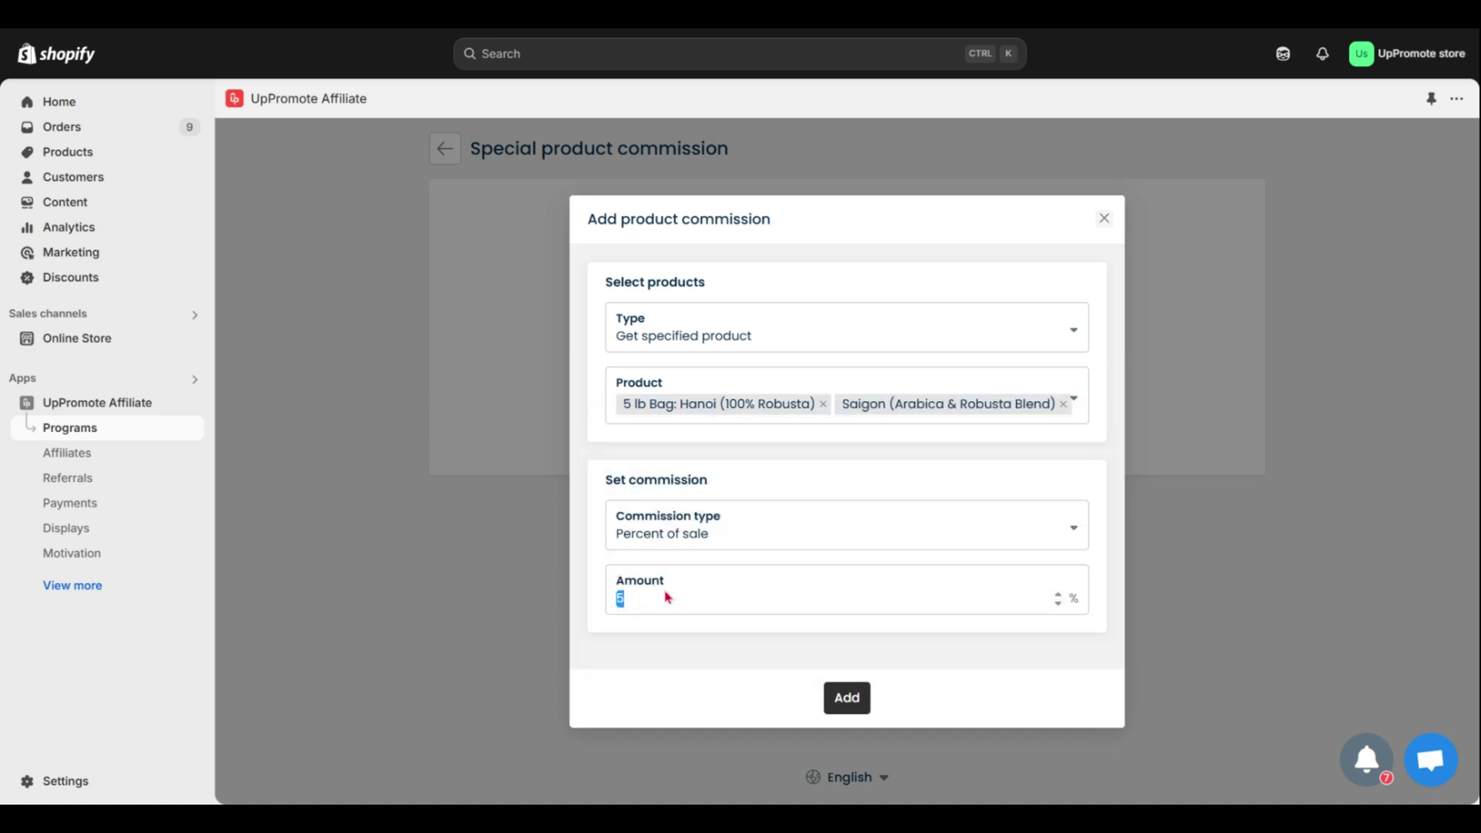
left_click(846, 698)
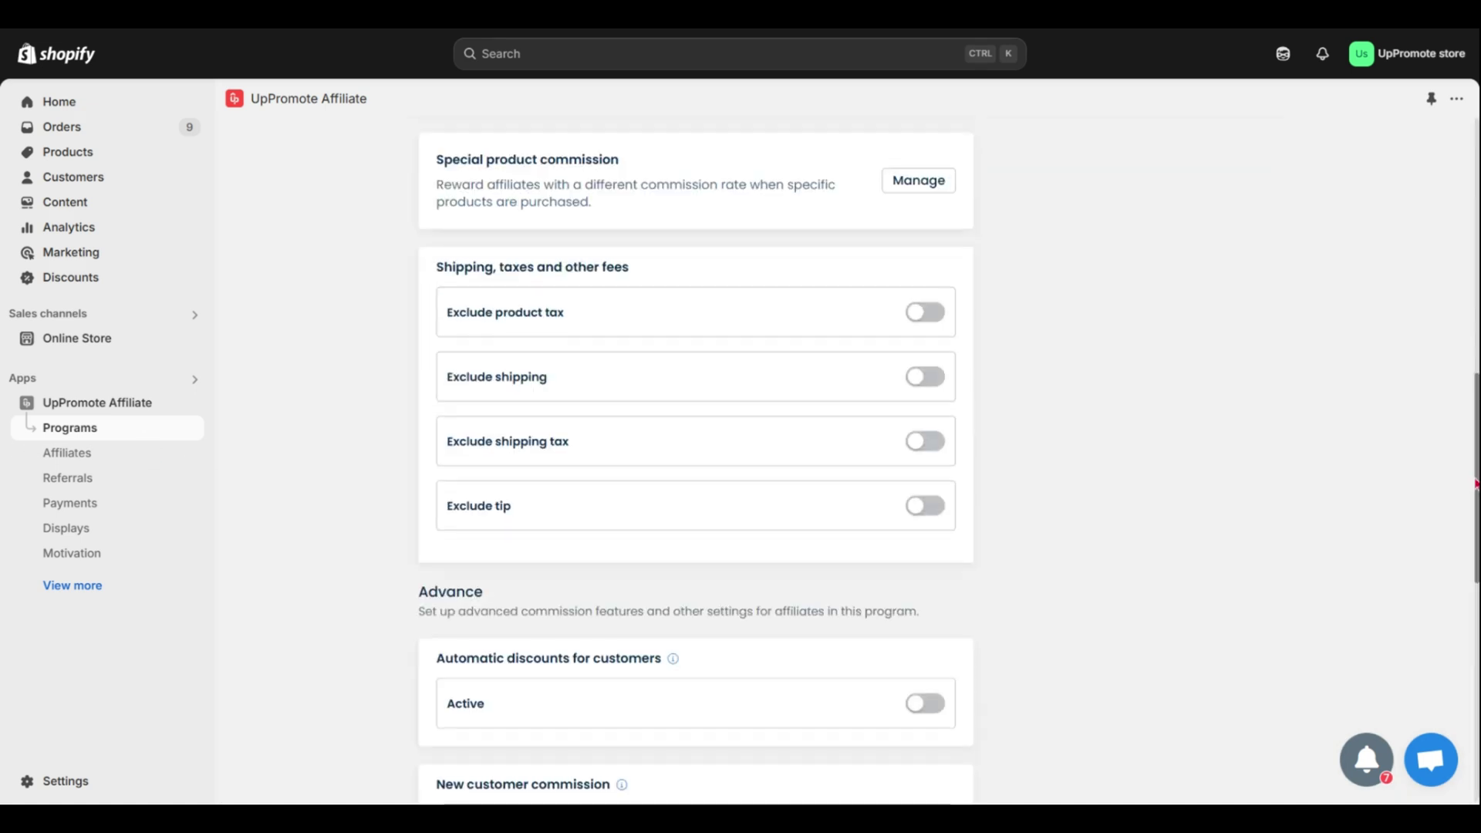
- Exclude product tax, shipping, shipping tax and tips from commission calculation
left_click(921, 315)
left_click(935, 377)
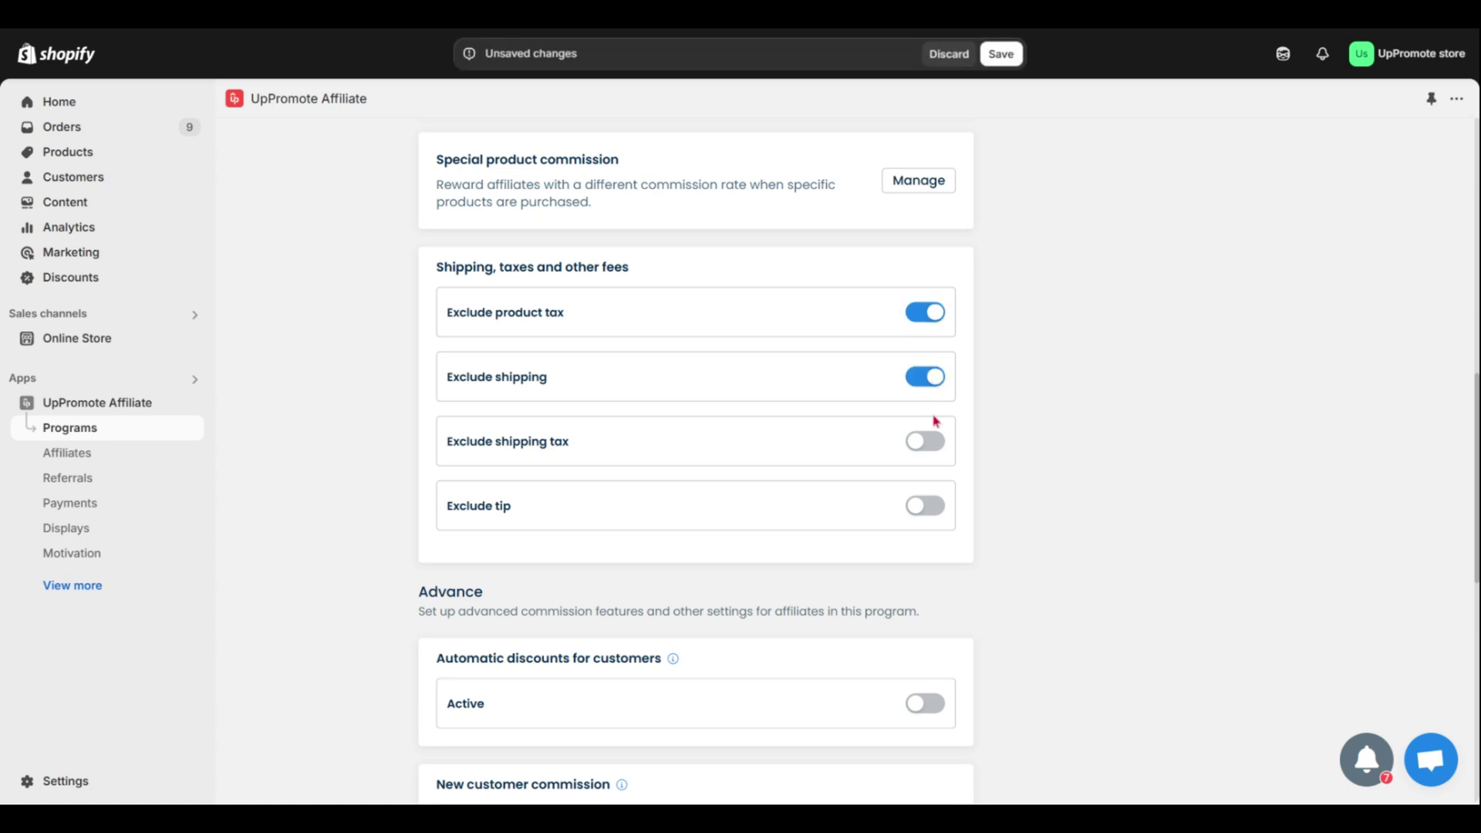
left_click(930, 444)
left_click(929, 508)
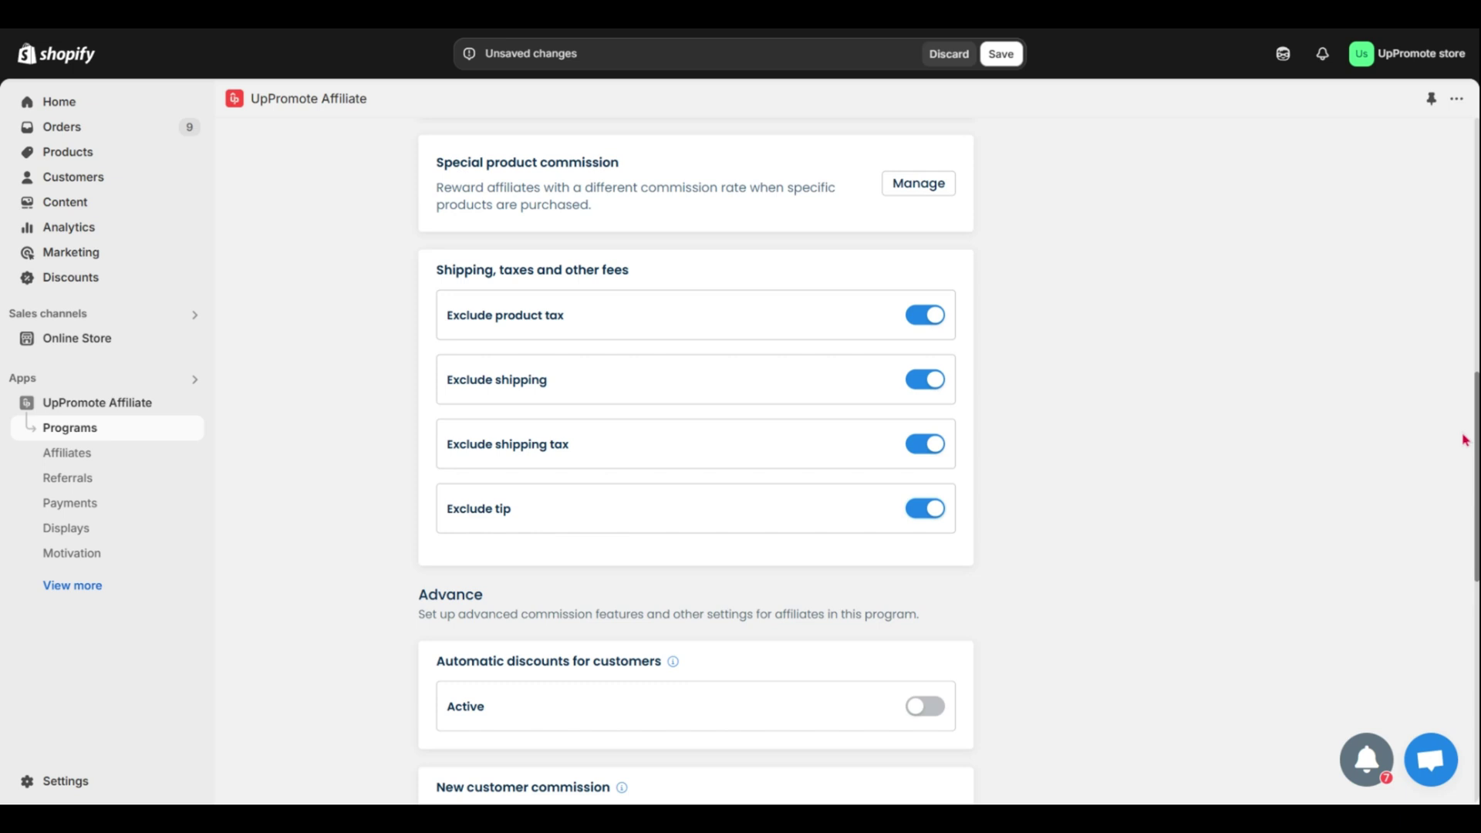
left_click_drag(1465, 437, 1463, 575)
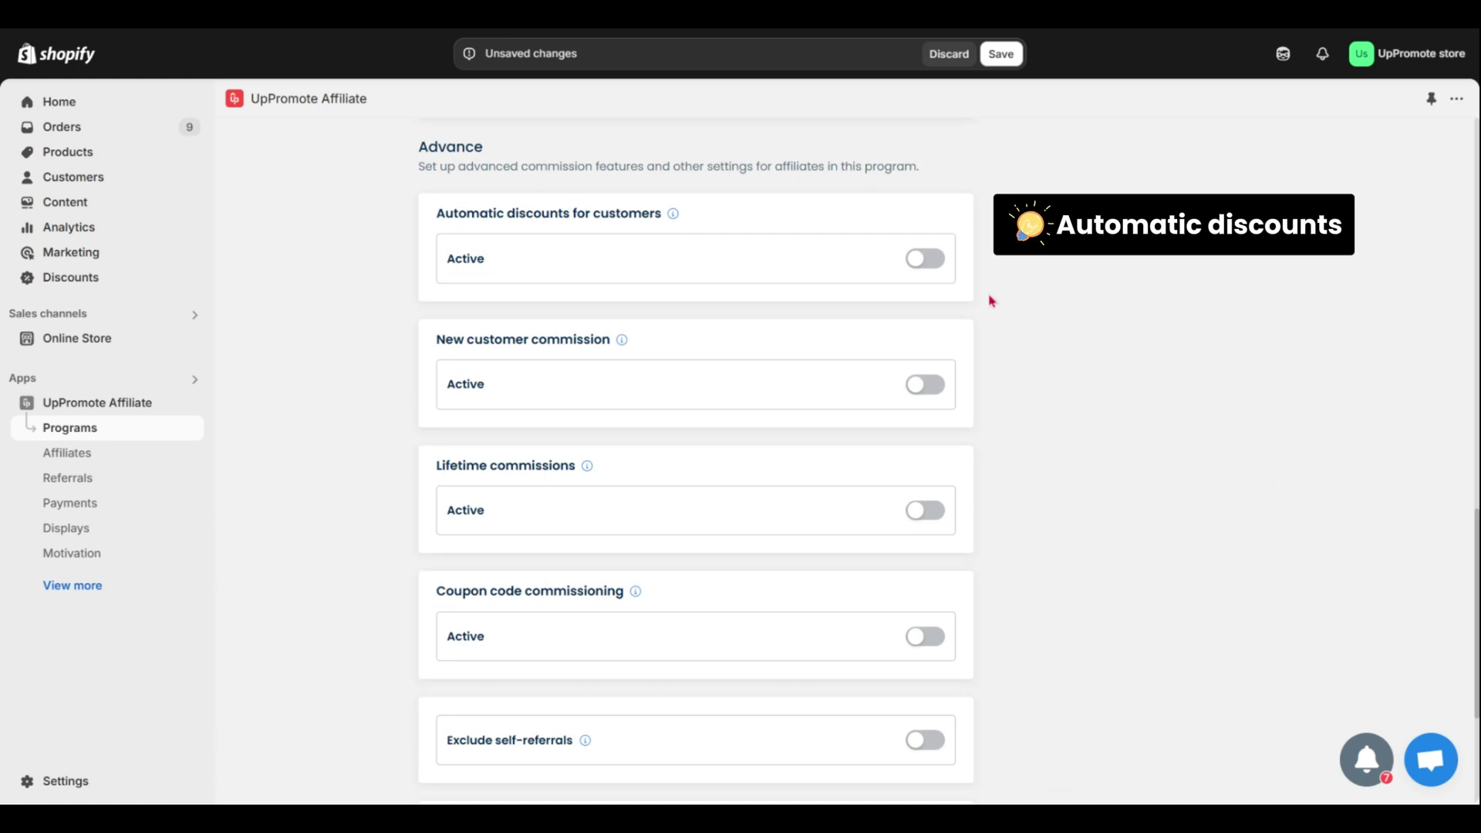
- Turn on automatic customer discounts using the affiliate's own coupon
left_click(924, 260)
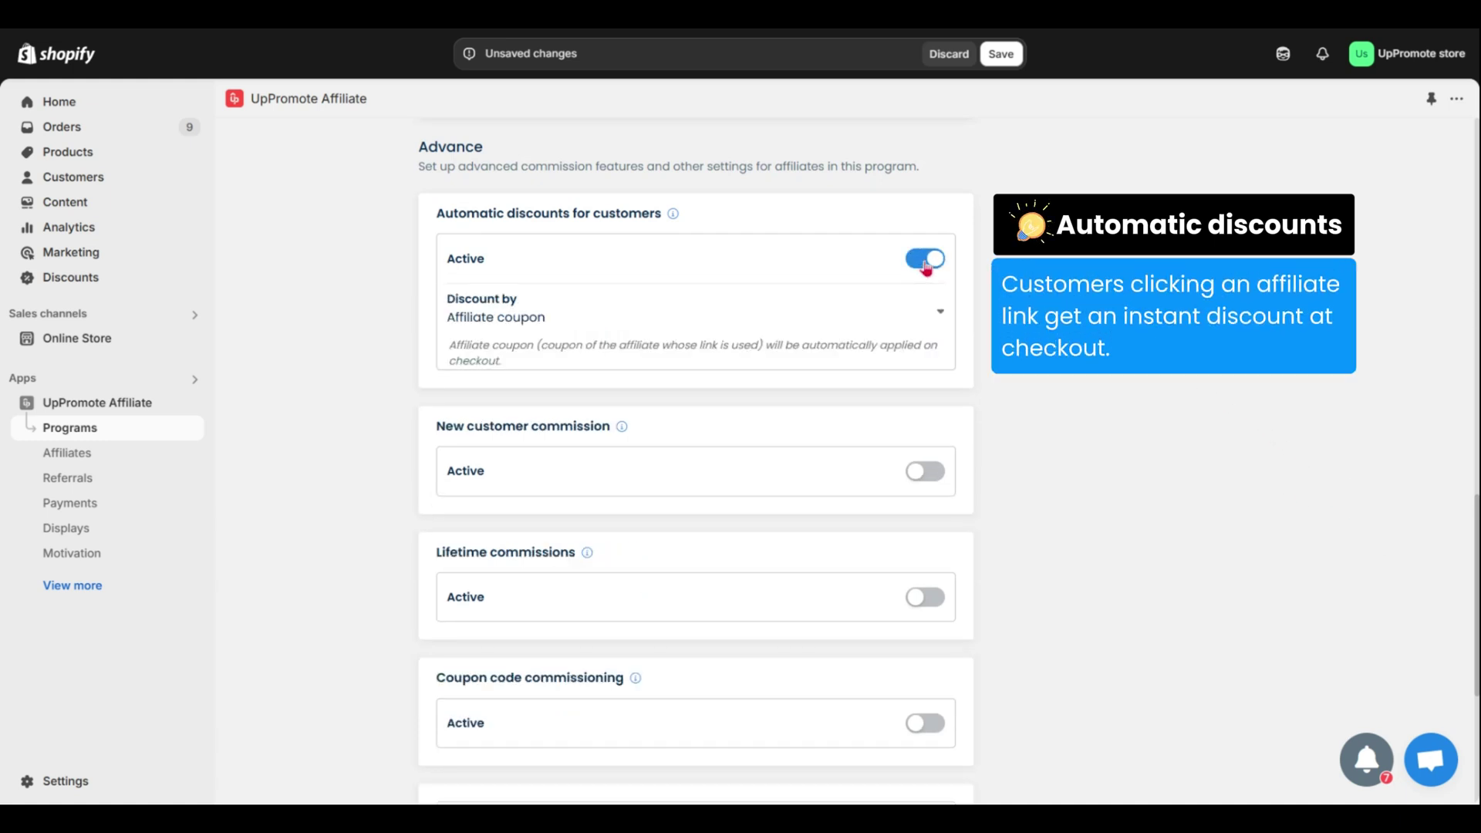
left_click(929, 314)
left_click(804, 362)
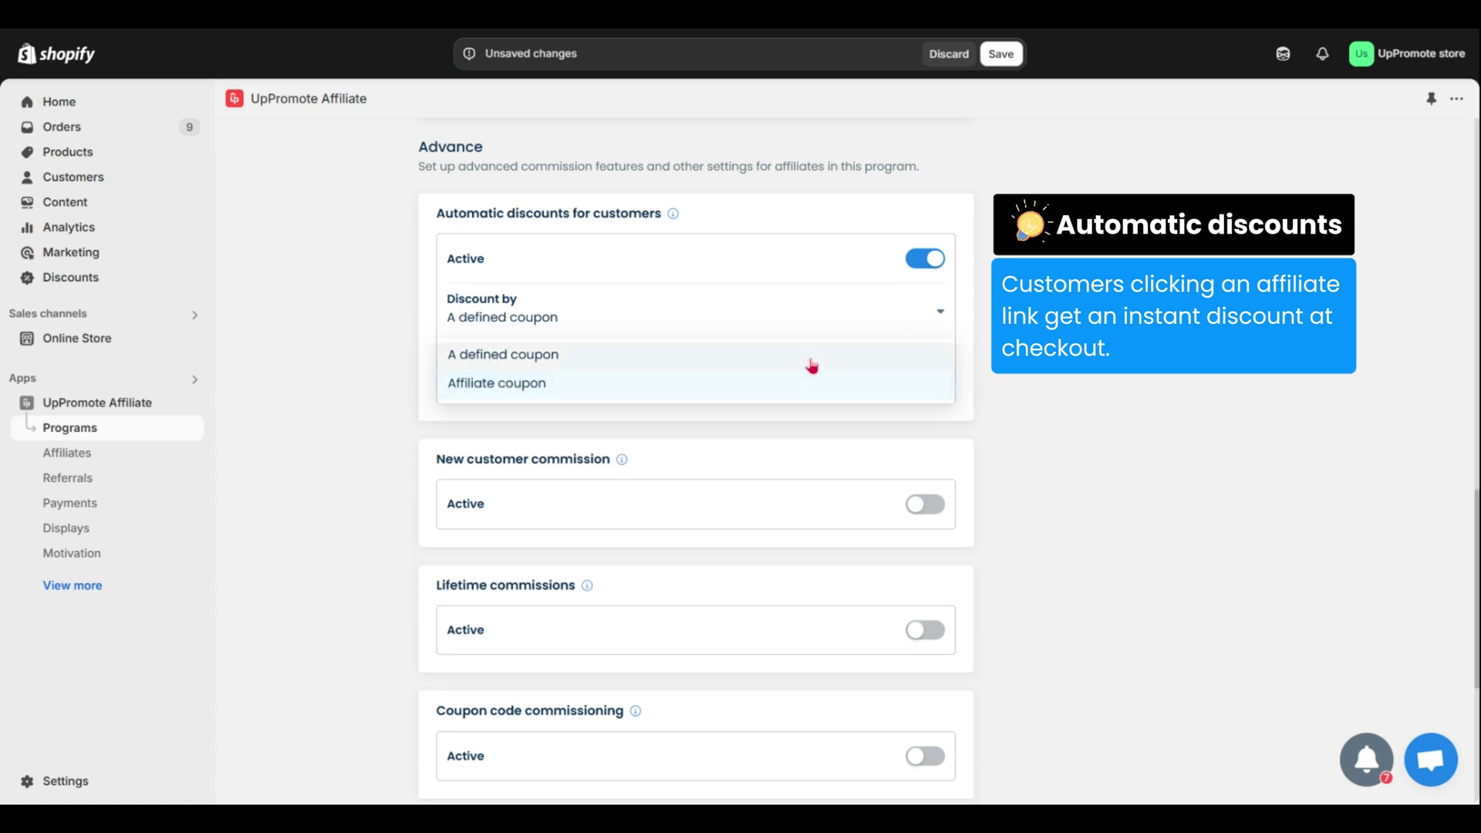
left_click(920, 321)
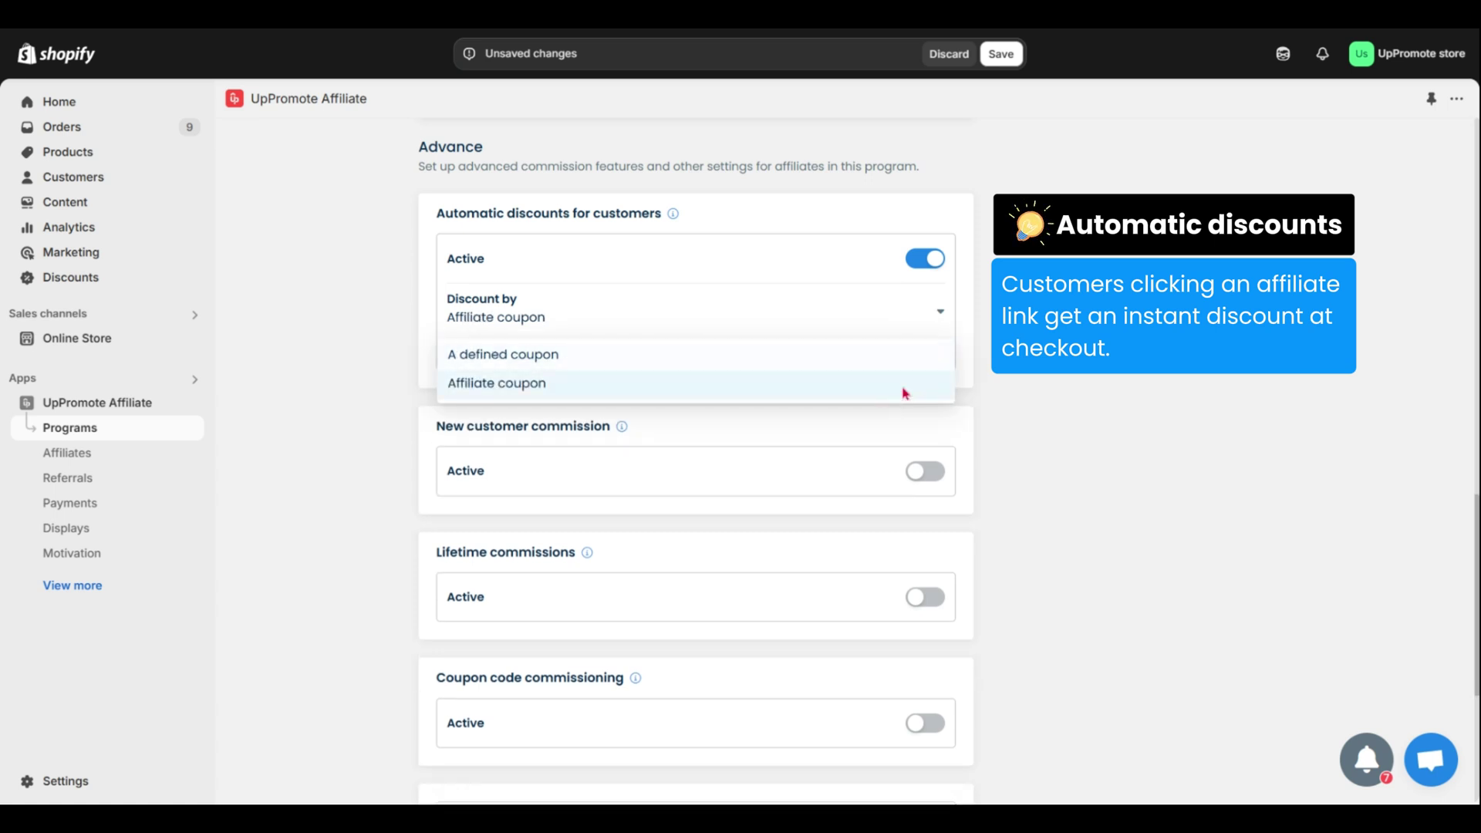
left_click(899, 390)
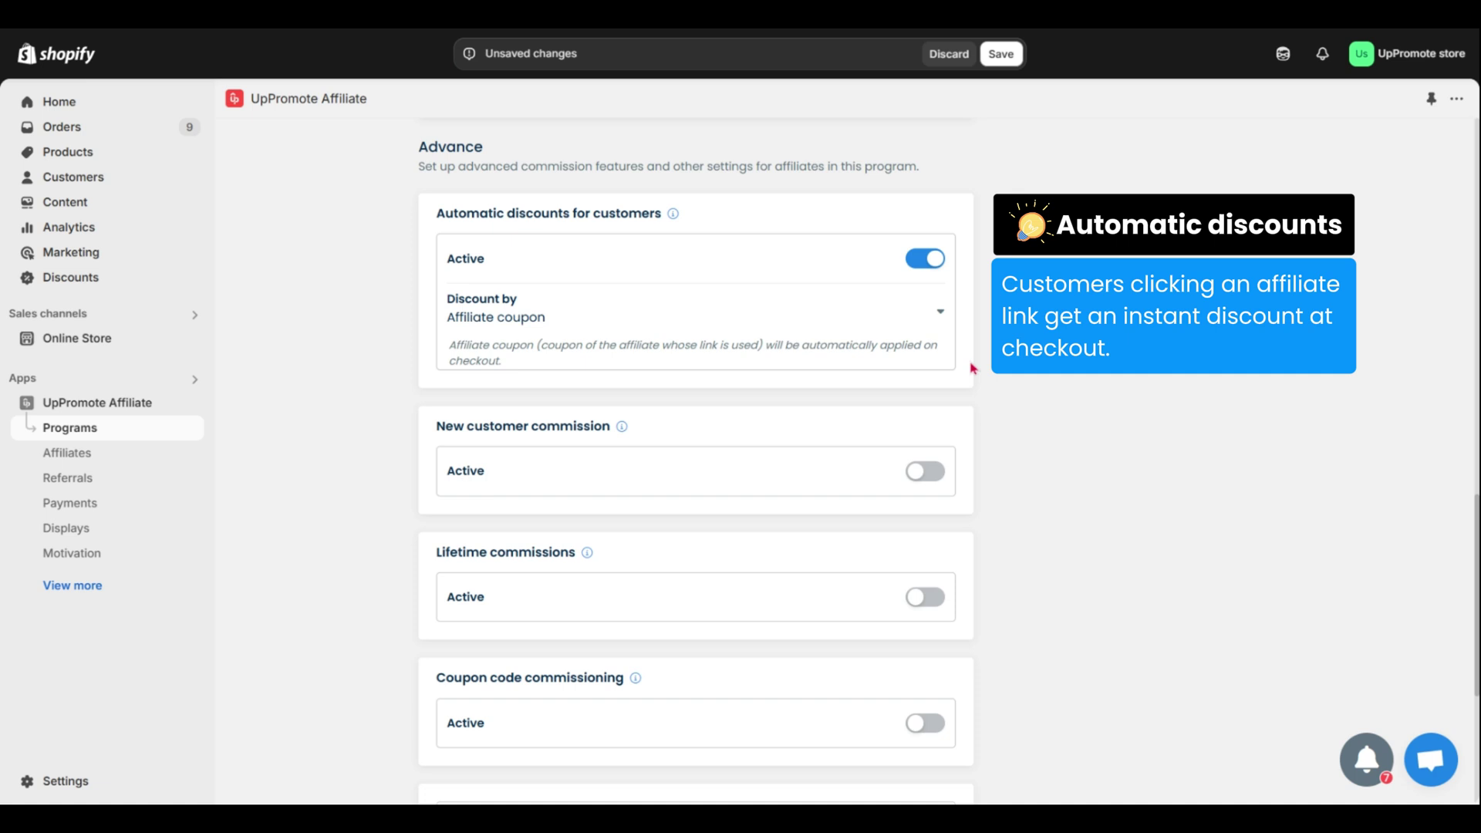
- Turn on Exclude self-referrals and save the program settings
scroll(1477, 602, "down", 3)
scroll(1097, 636, "down", 2)
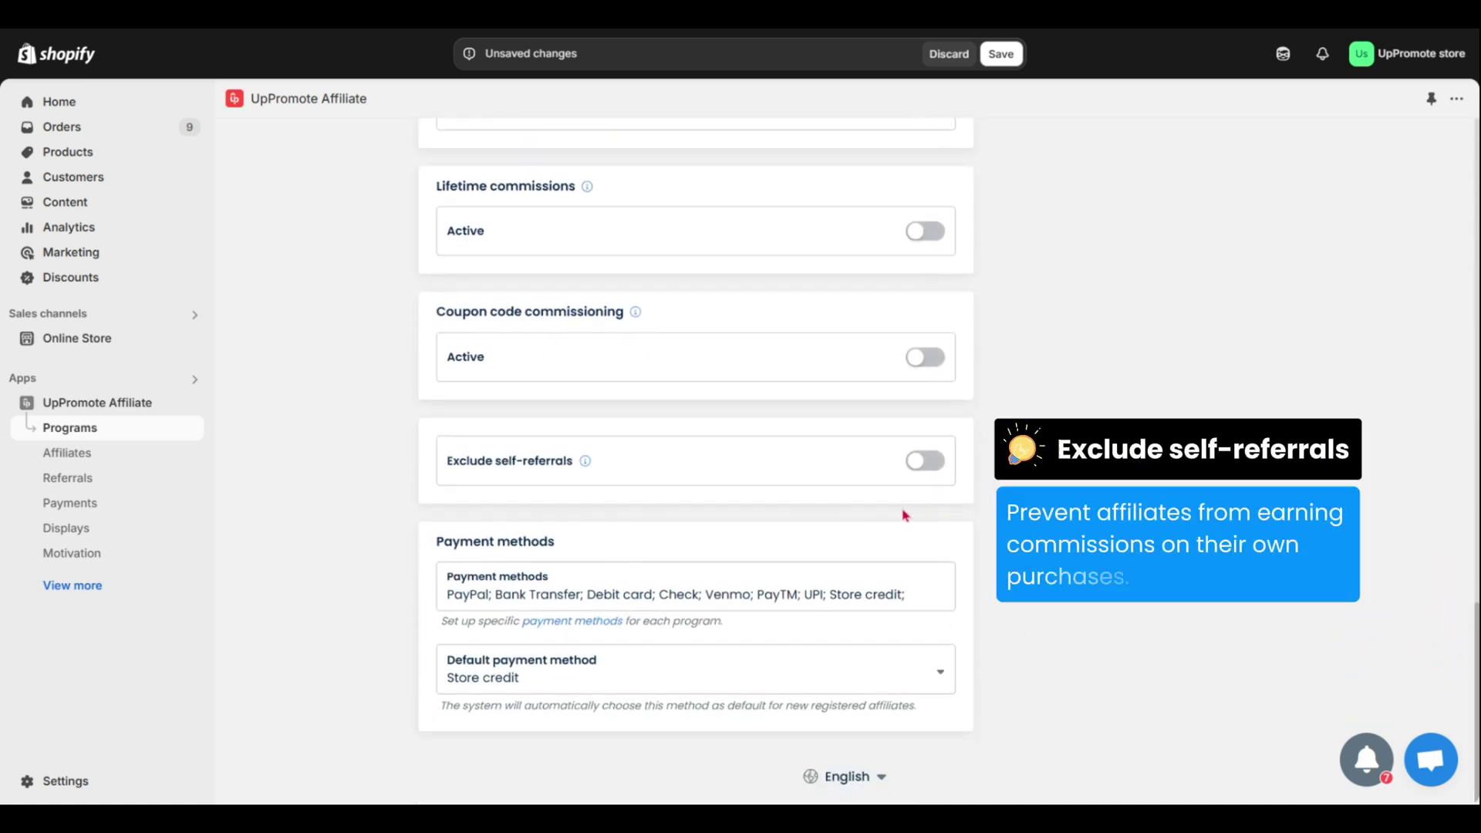
left_click(926, 466)
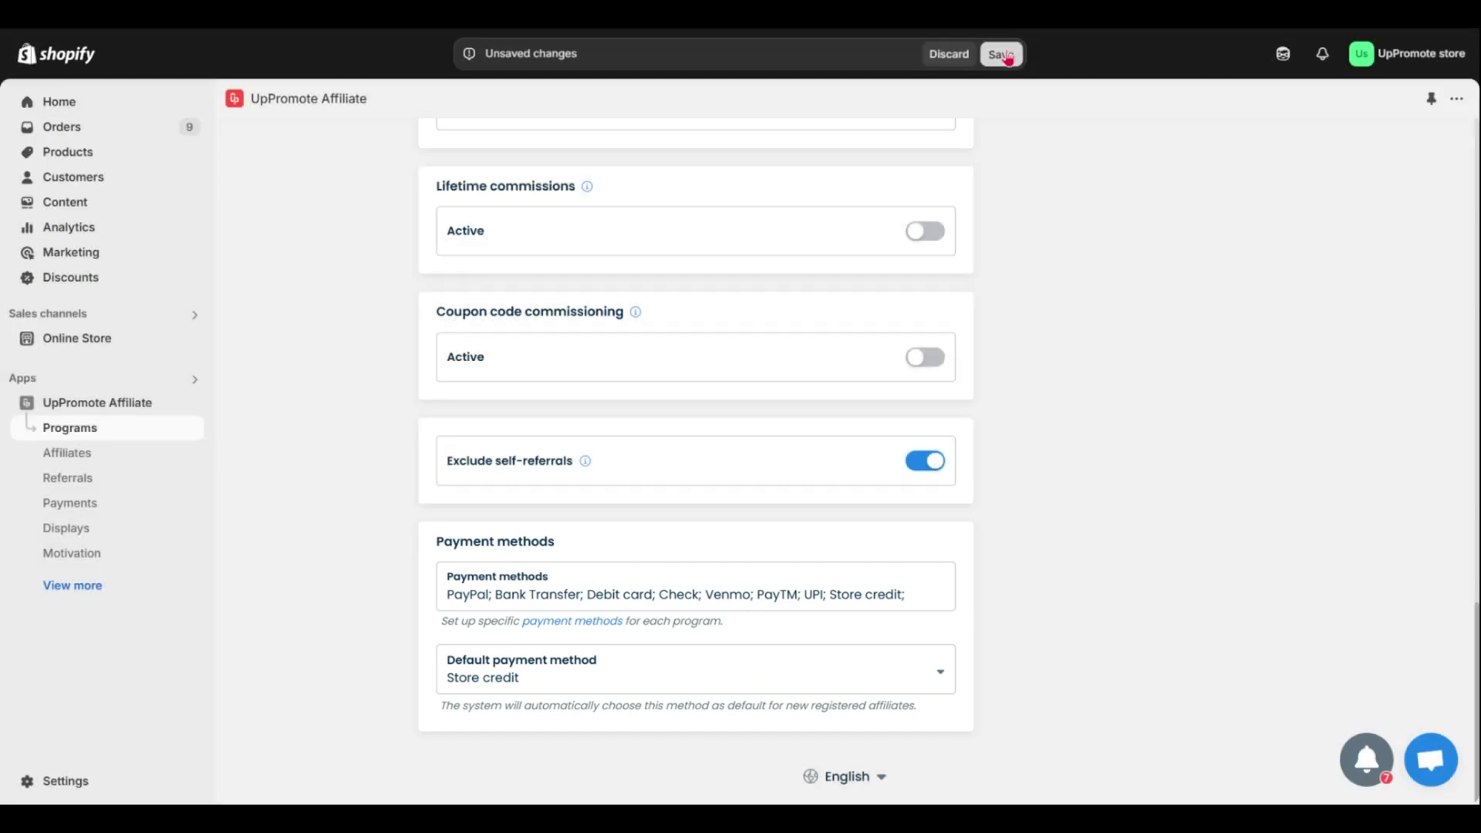
left_click(996, 54)
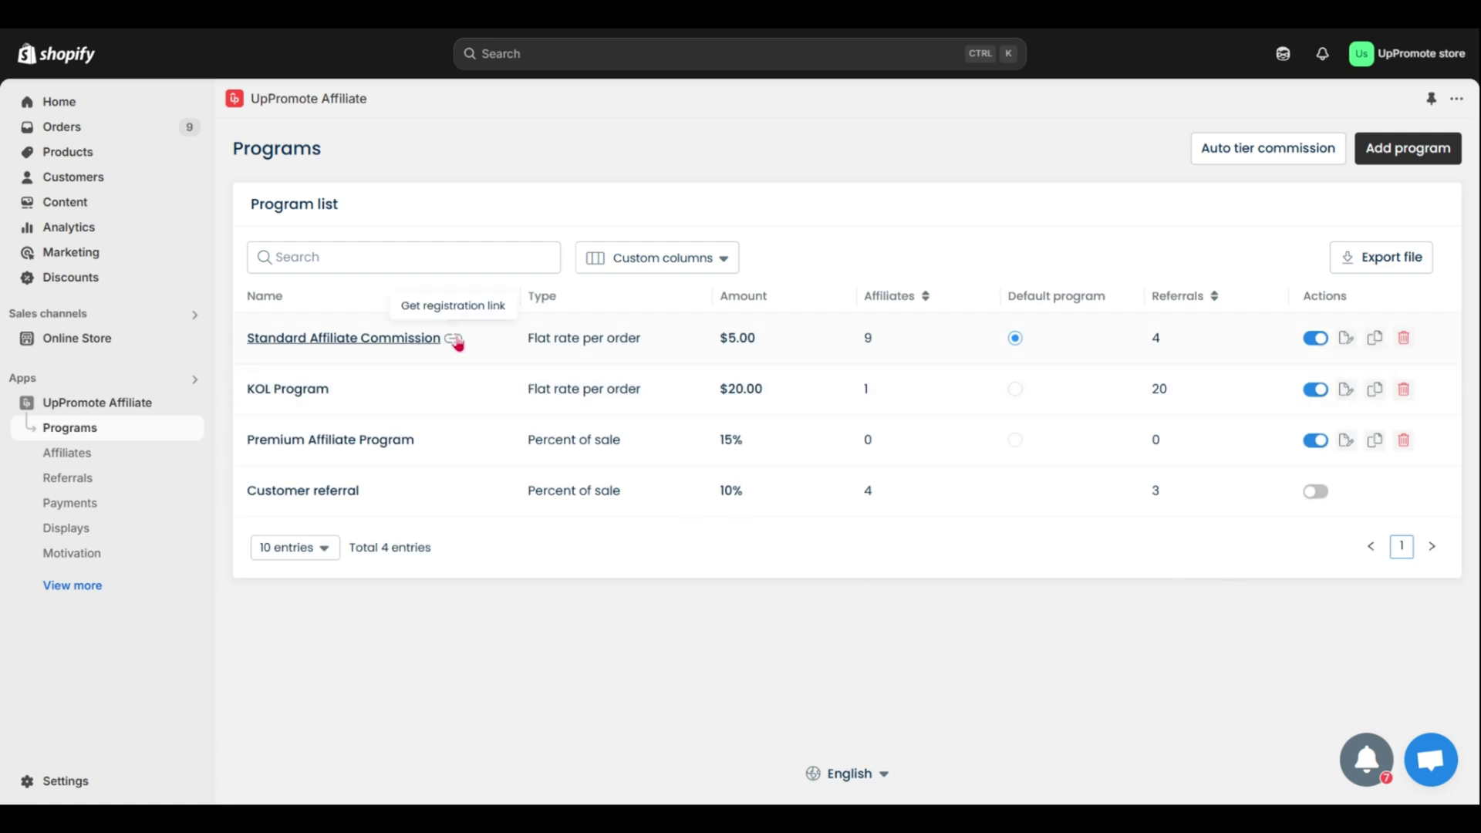
- Copy the Standard Affiliate Commission registration link, then open the Registration page's Customize editor
left_click(455, 341)
left_click(1074, 463)
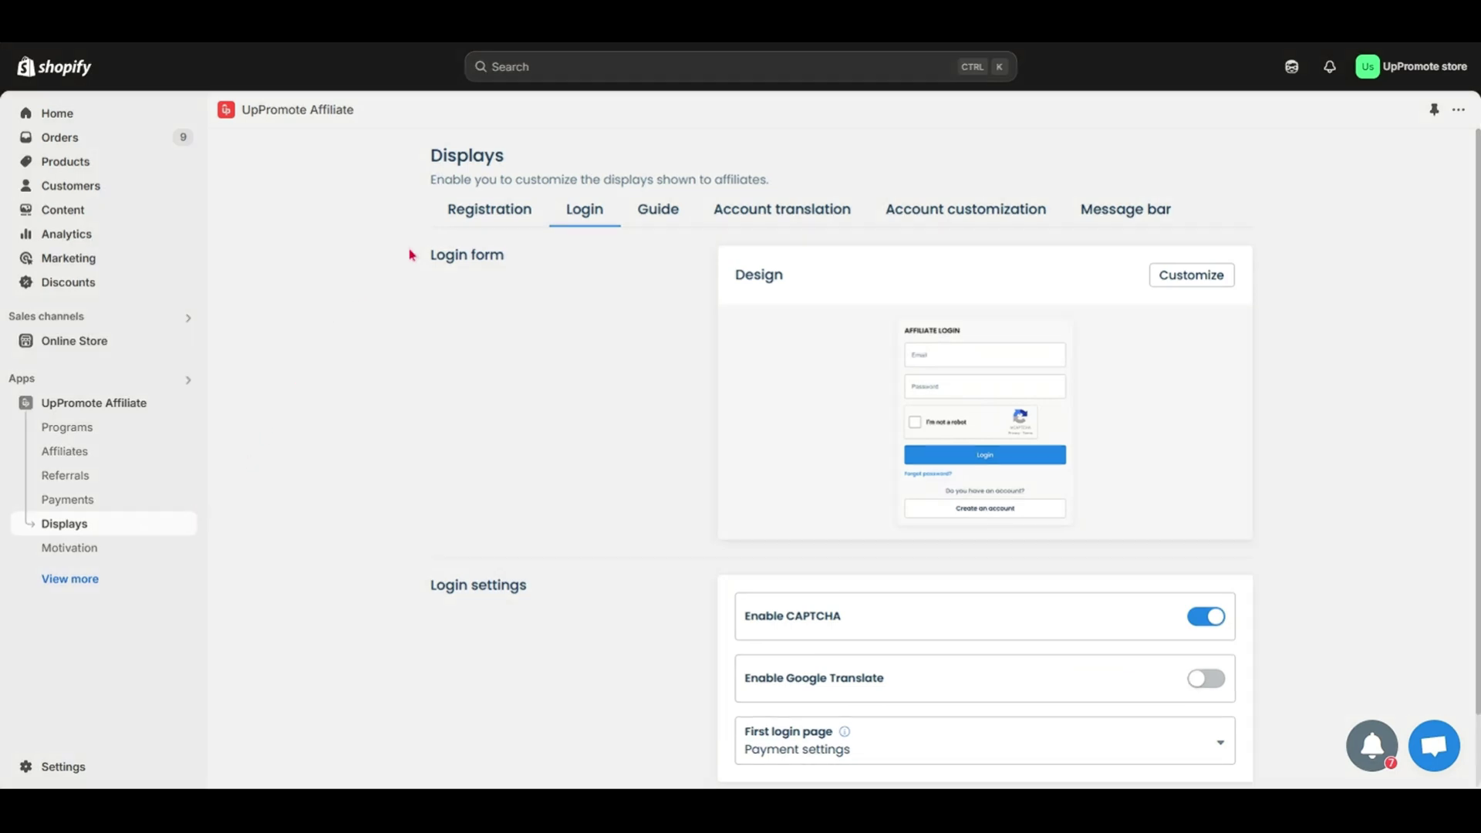
left_click(496, 219)
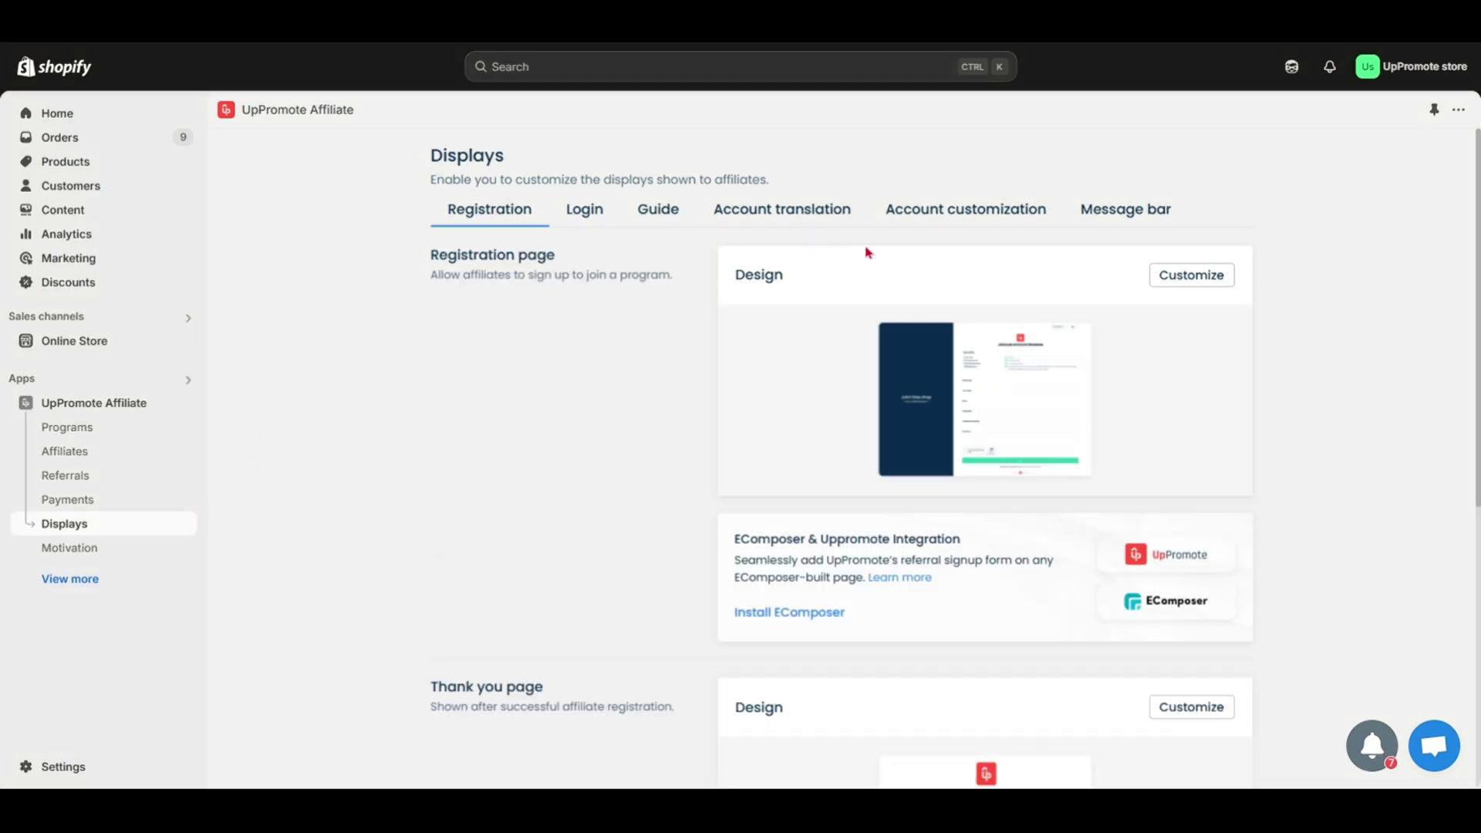
left_click(1194, 276)
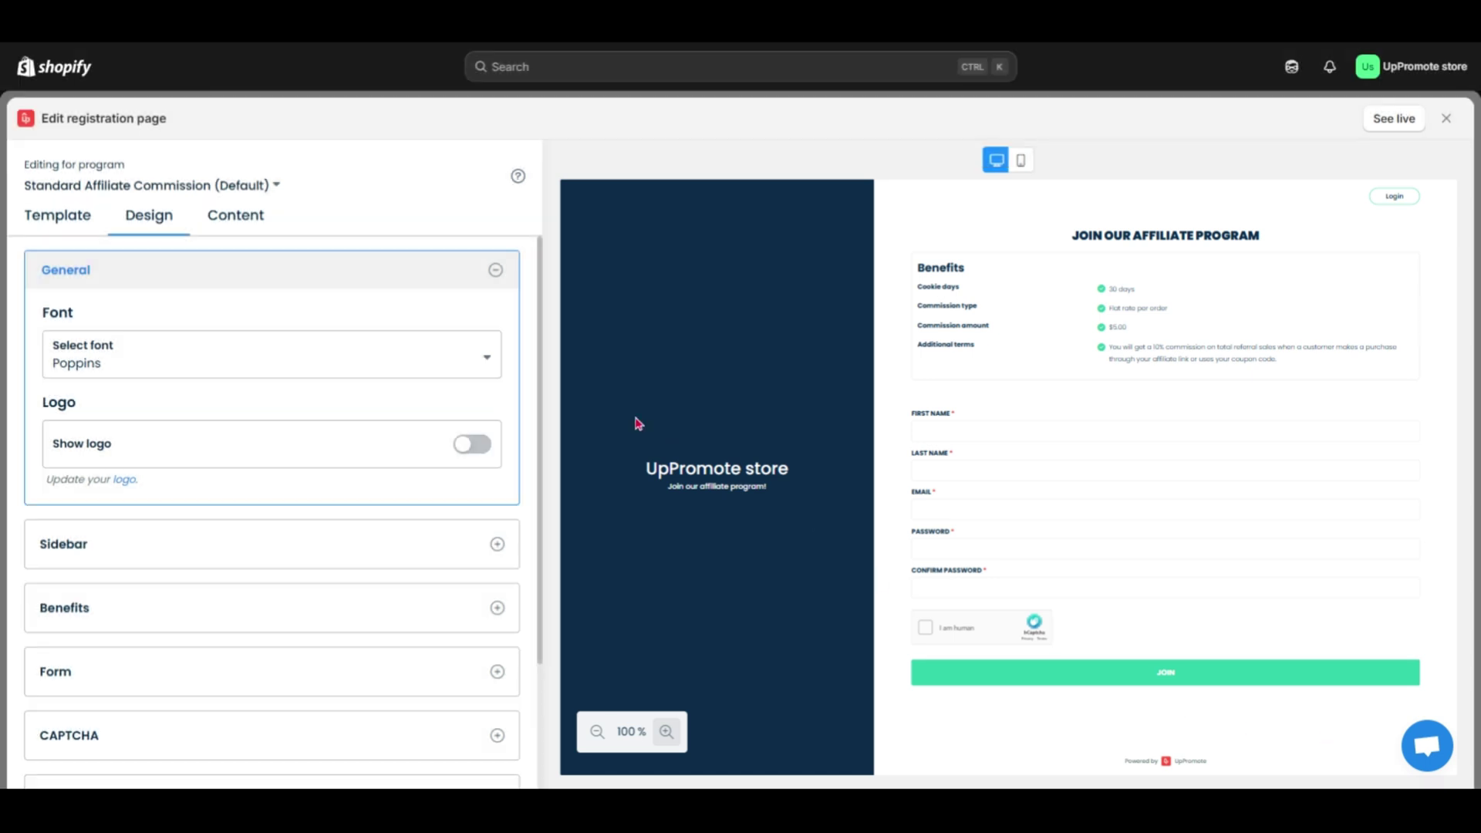
- Browse the registration page templates, then return to the Design settings
left_click(79, 229)
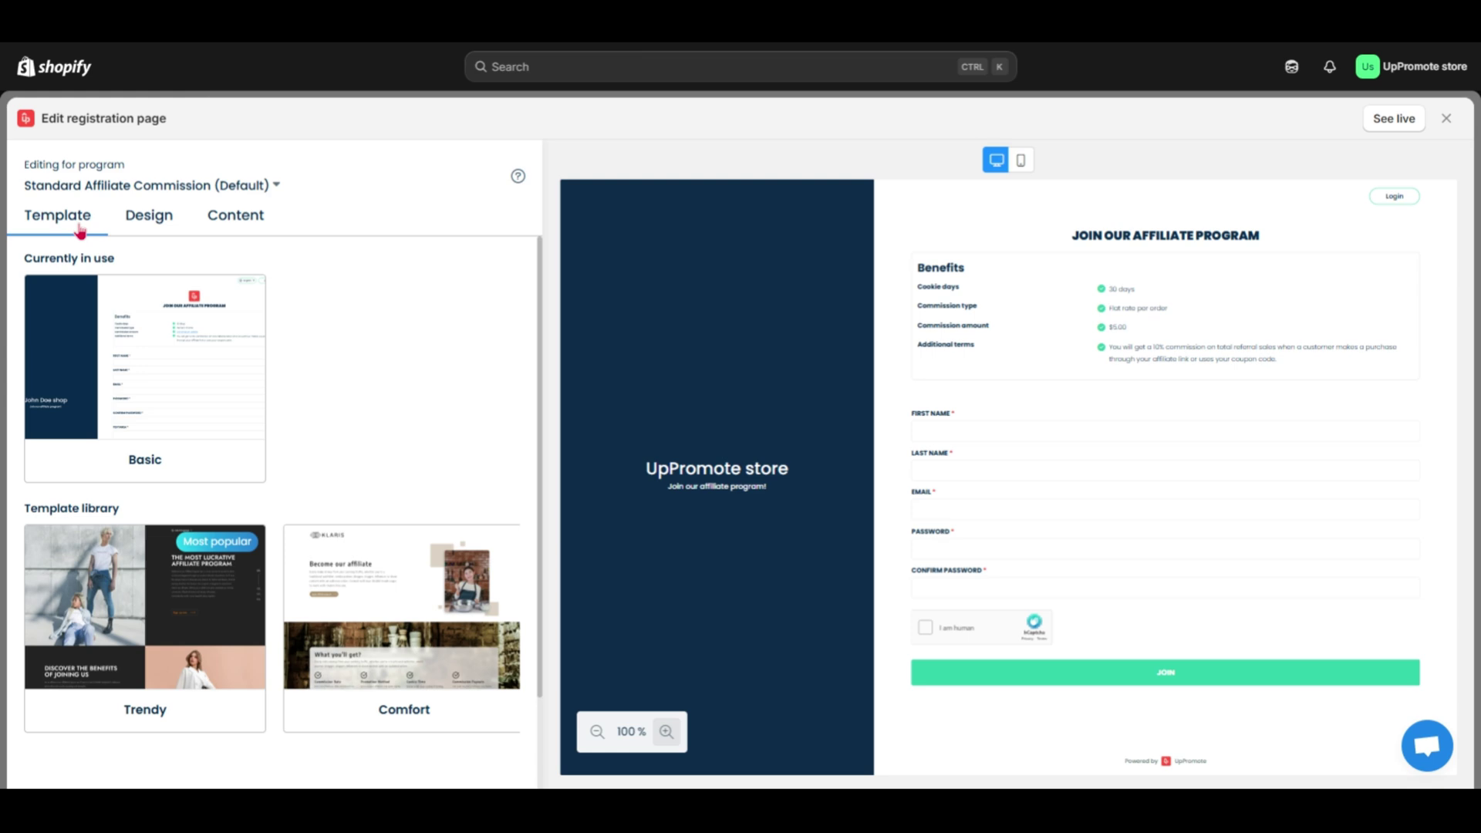
mouse_move(92, 436)
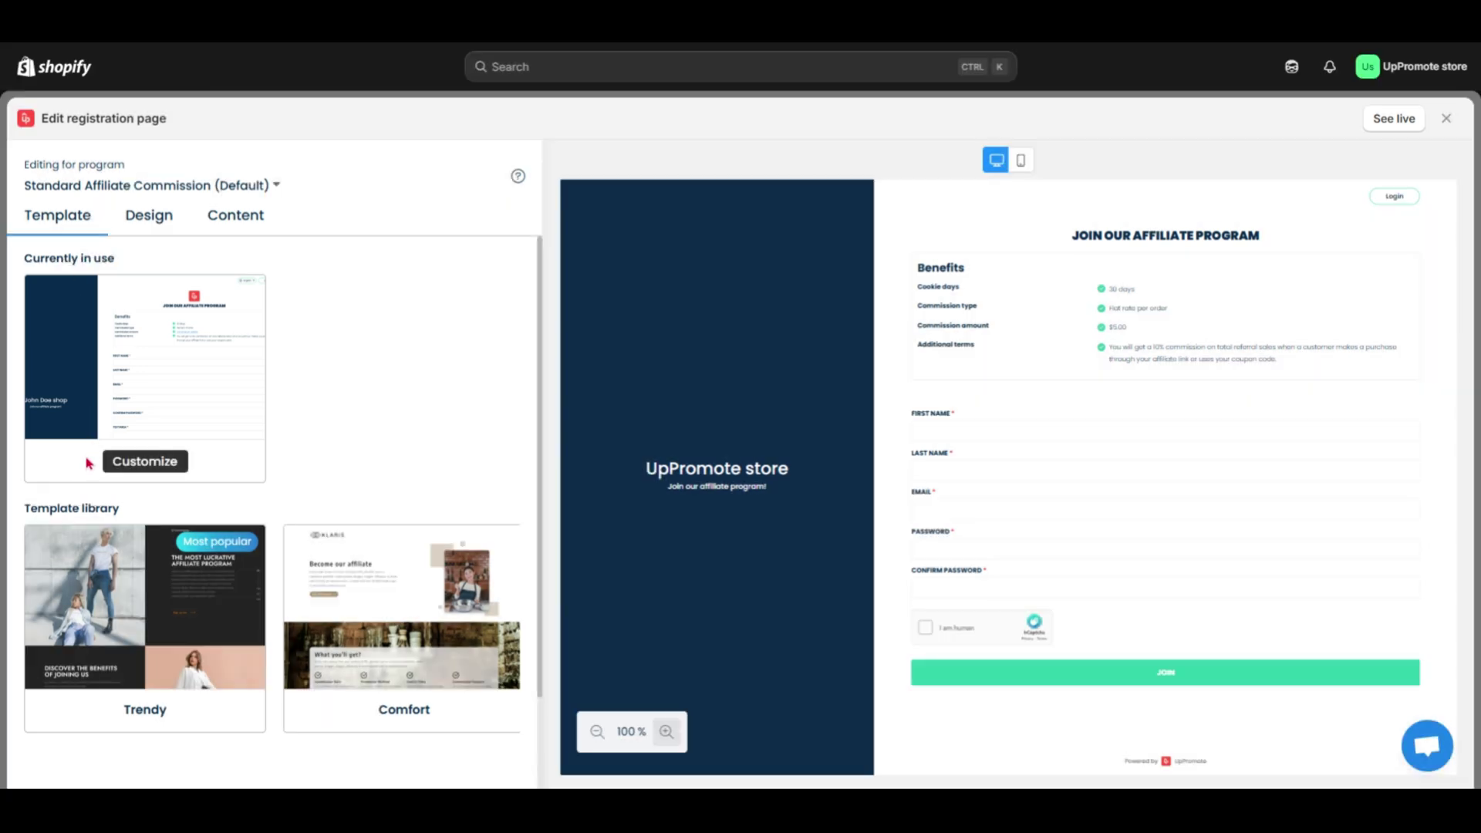
mouse_move(113, 661)
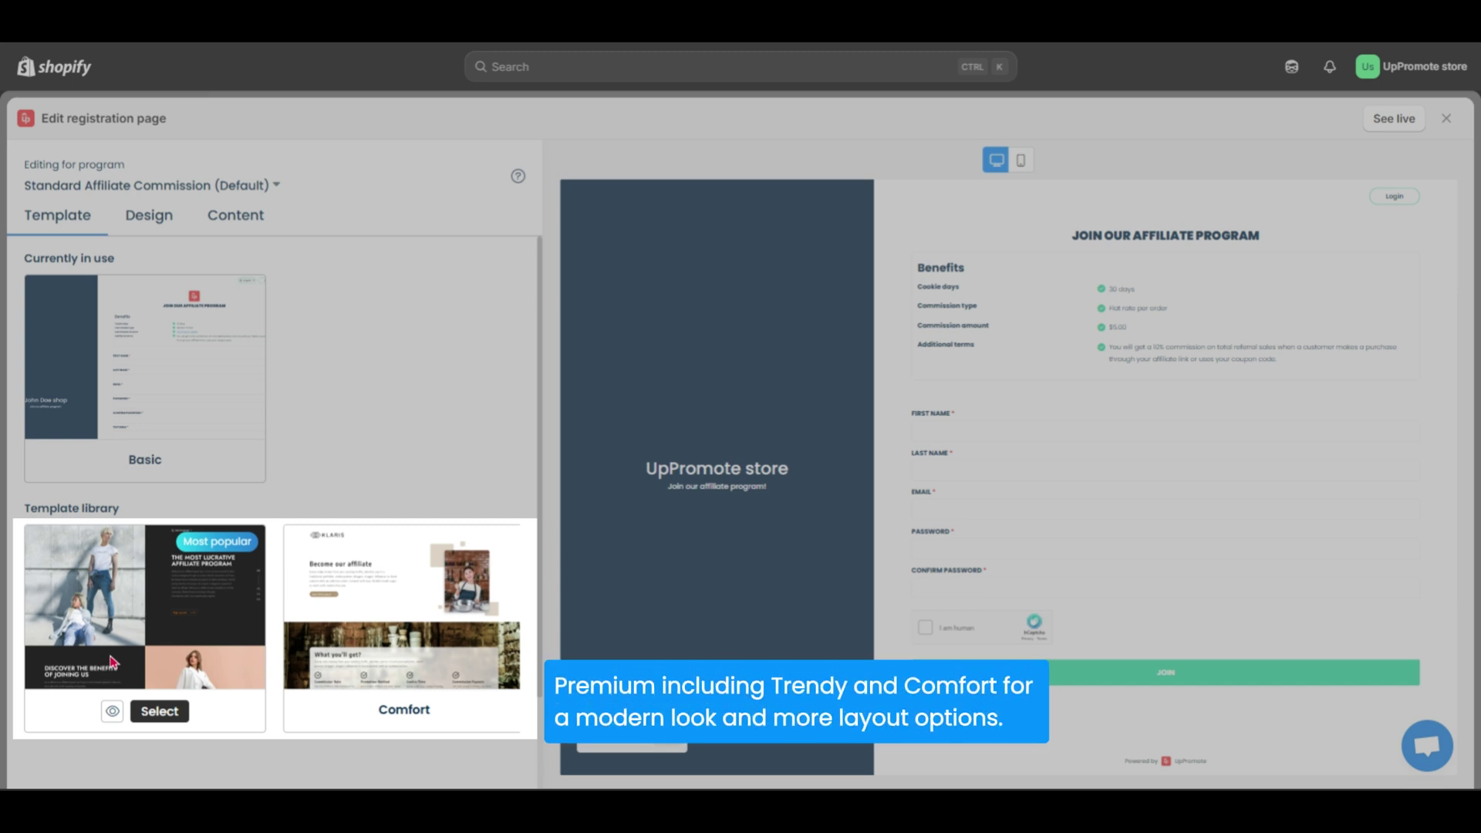
mouse_move(340, 717)
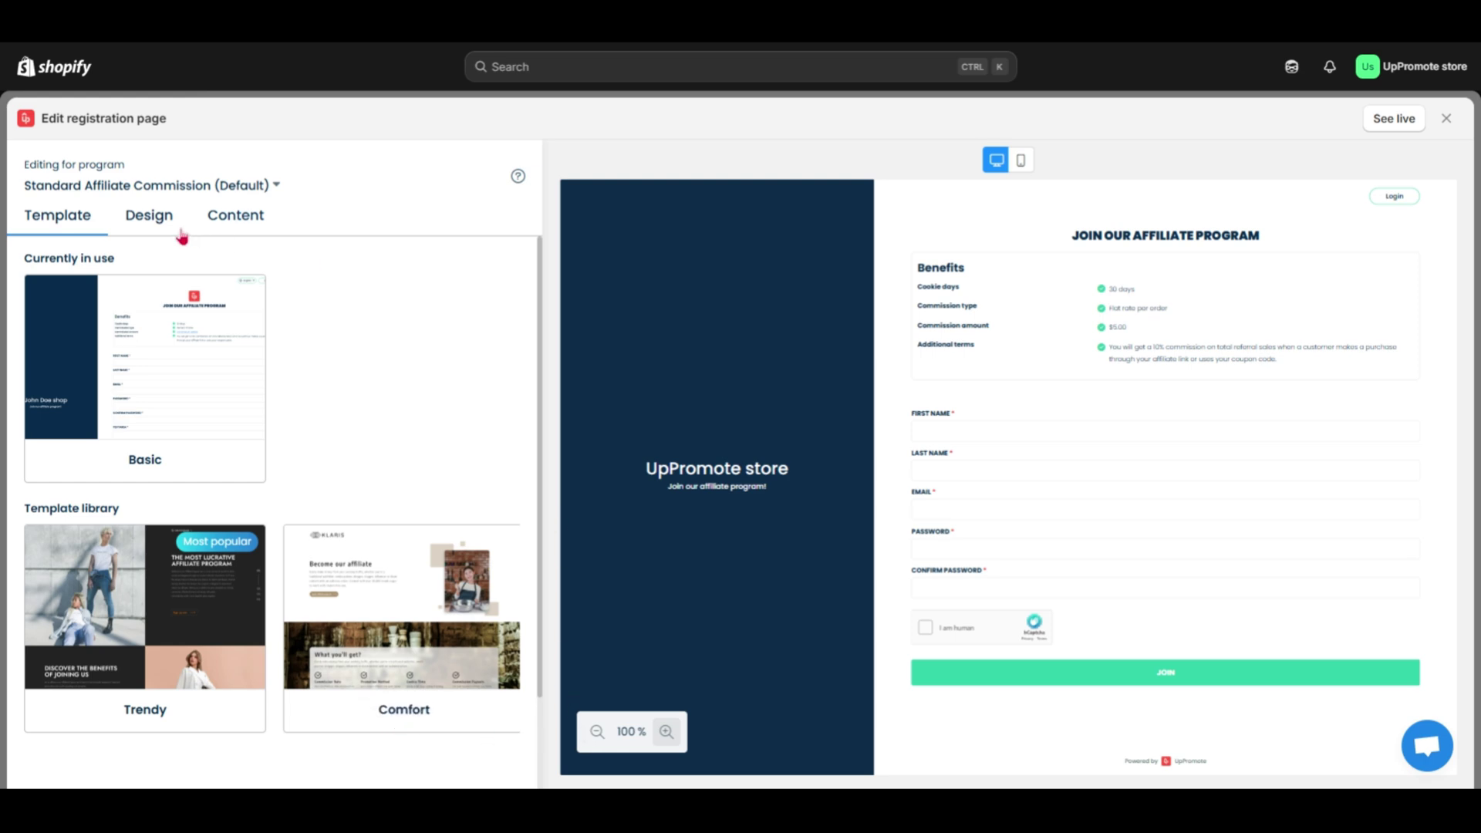
left_click(151, 231)
- Set the page font to Play, show the logo, and make the sidebar red (#bb2a2a)
left_click(152, 369)
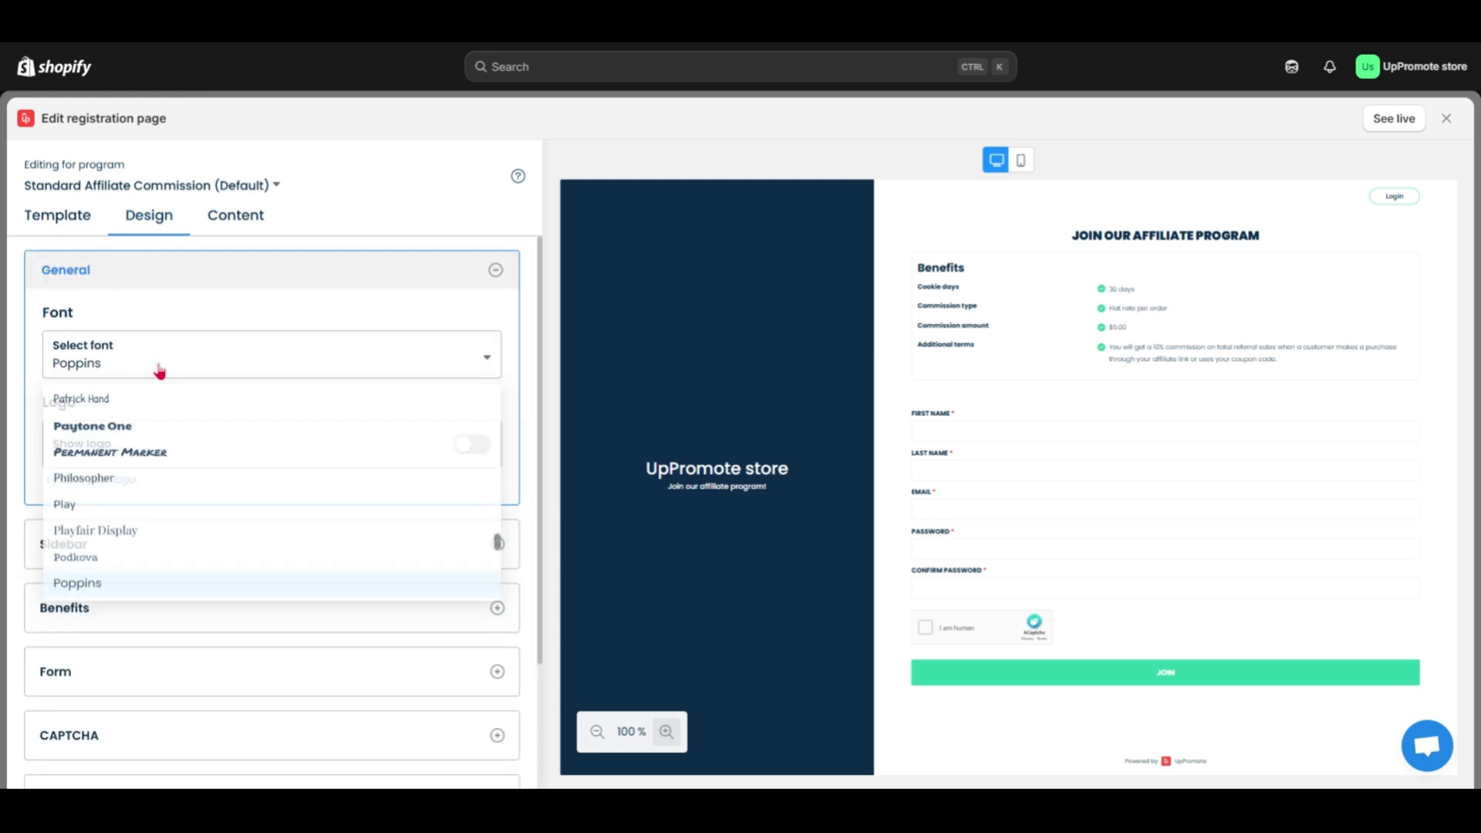
left_click(84, 522)
left_click(466, 452)
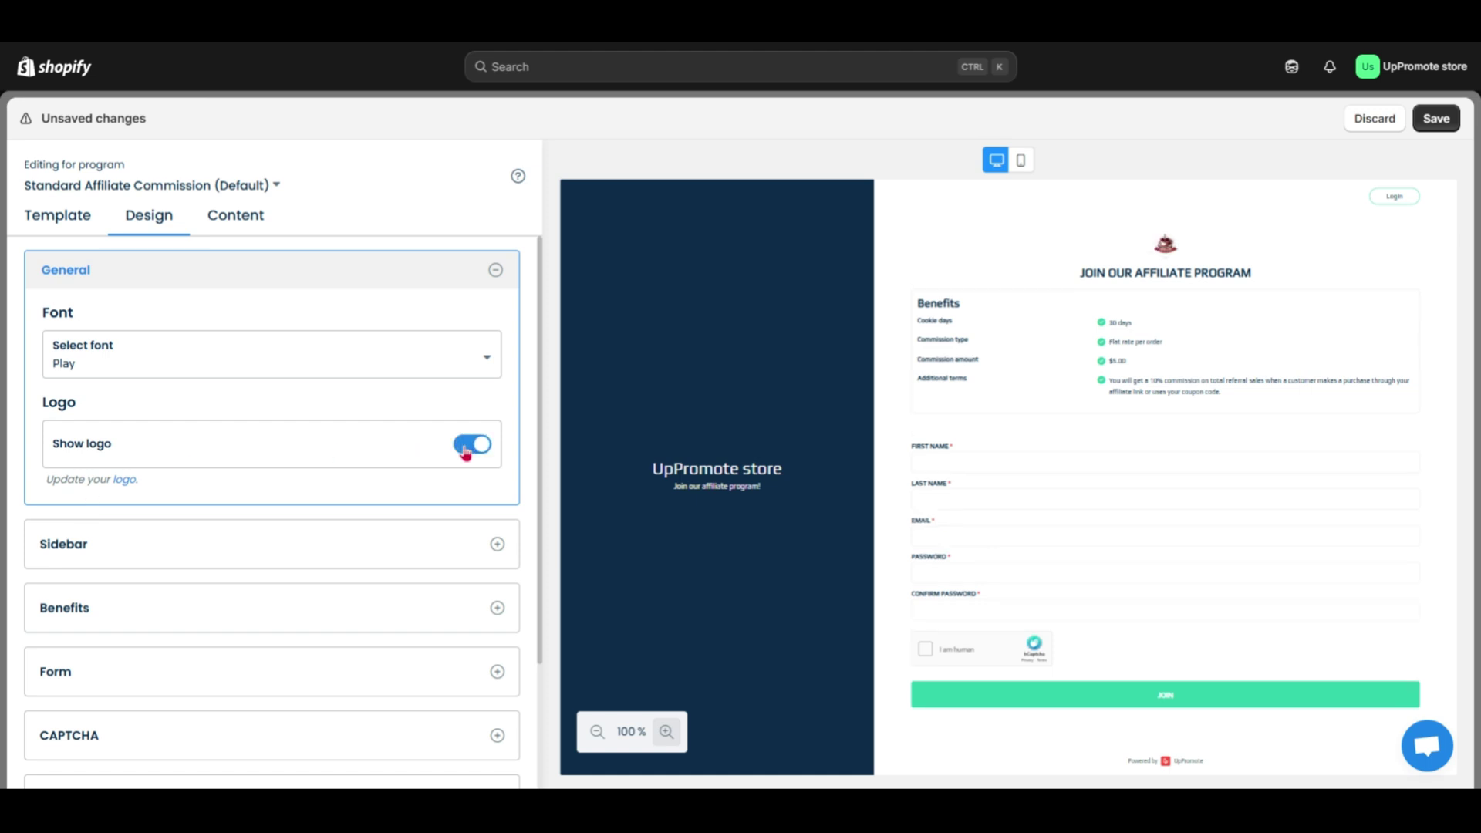
left_click(506, 545)
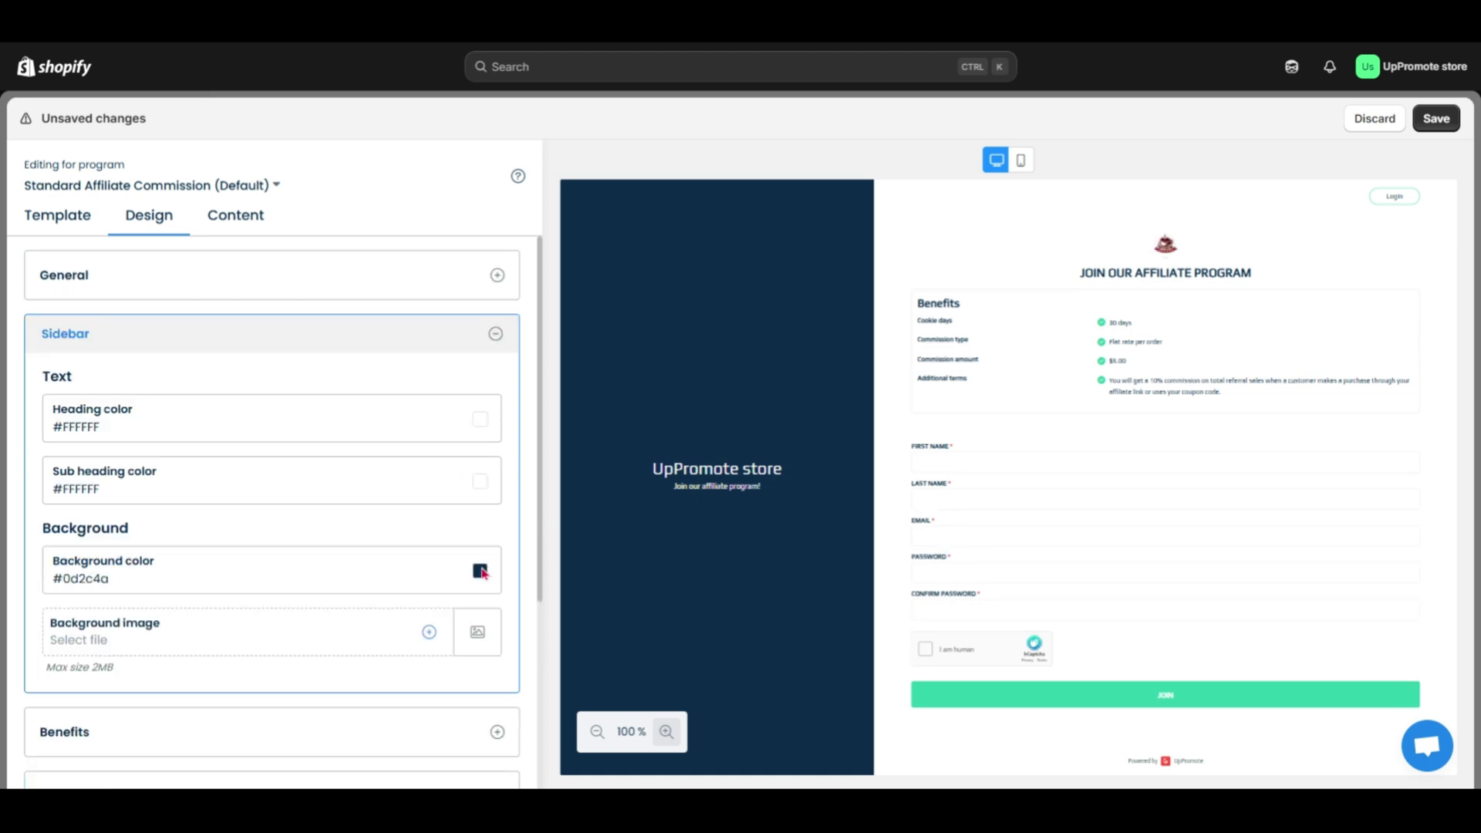
left_click(480, 571)
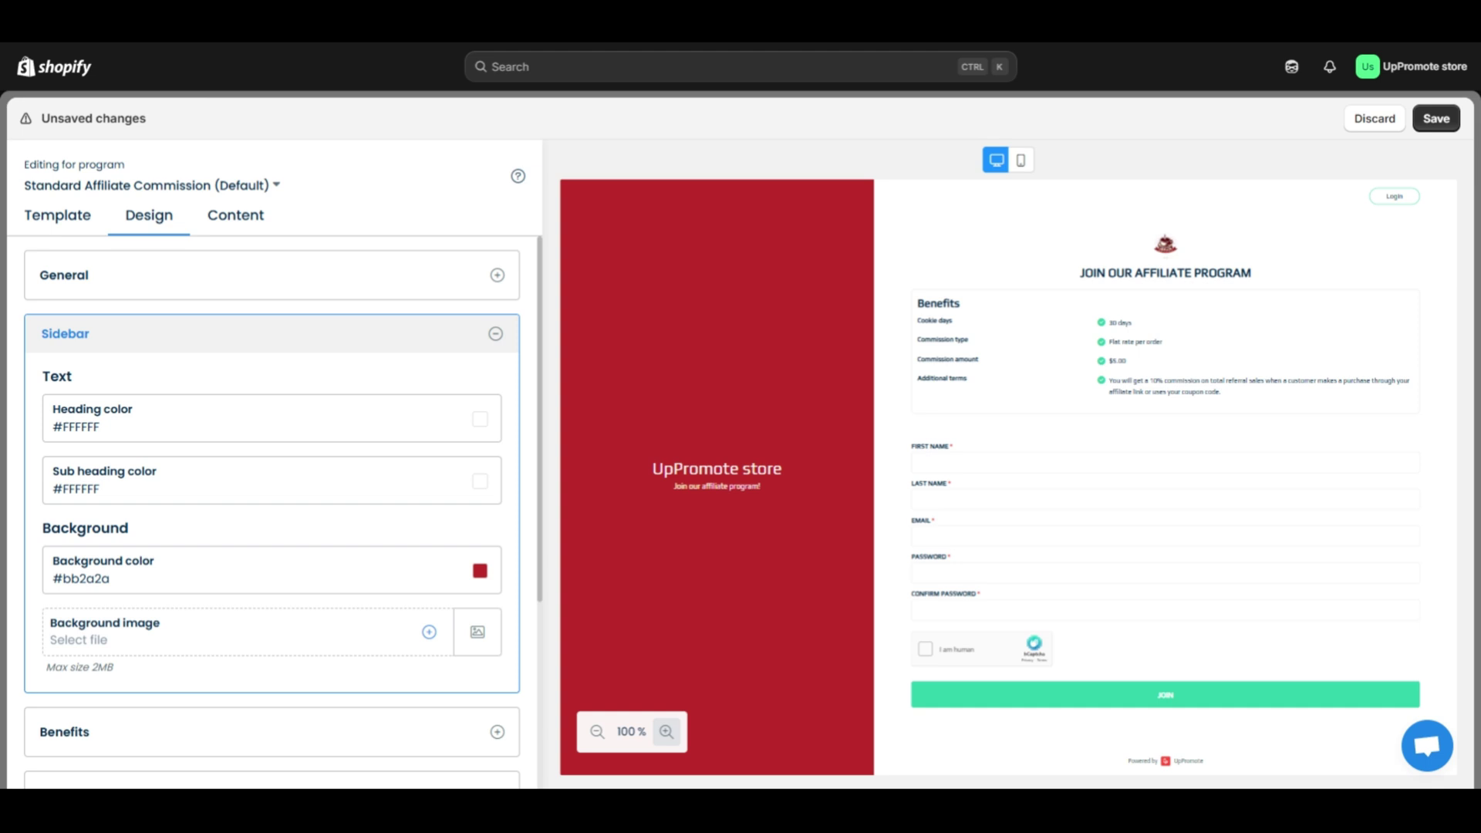
- Open the Content tab's Form section and its Customize form fields list
left_click(258, 230)
left_click(414, 550)
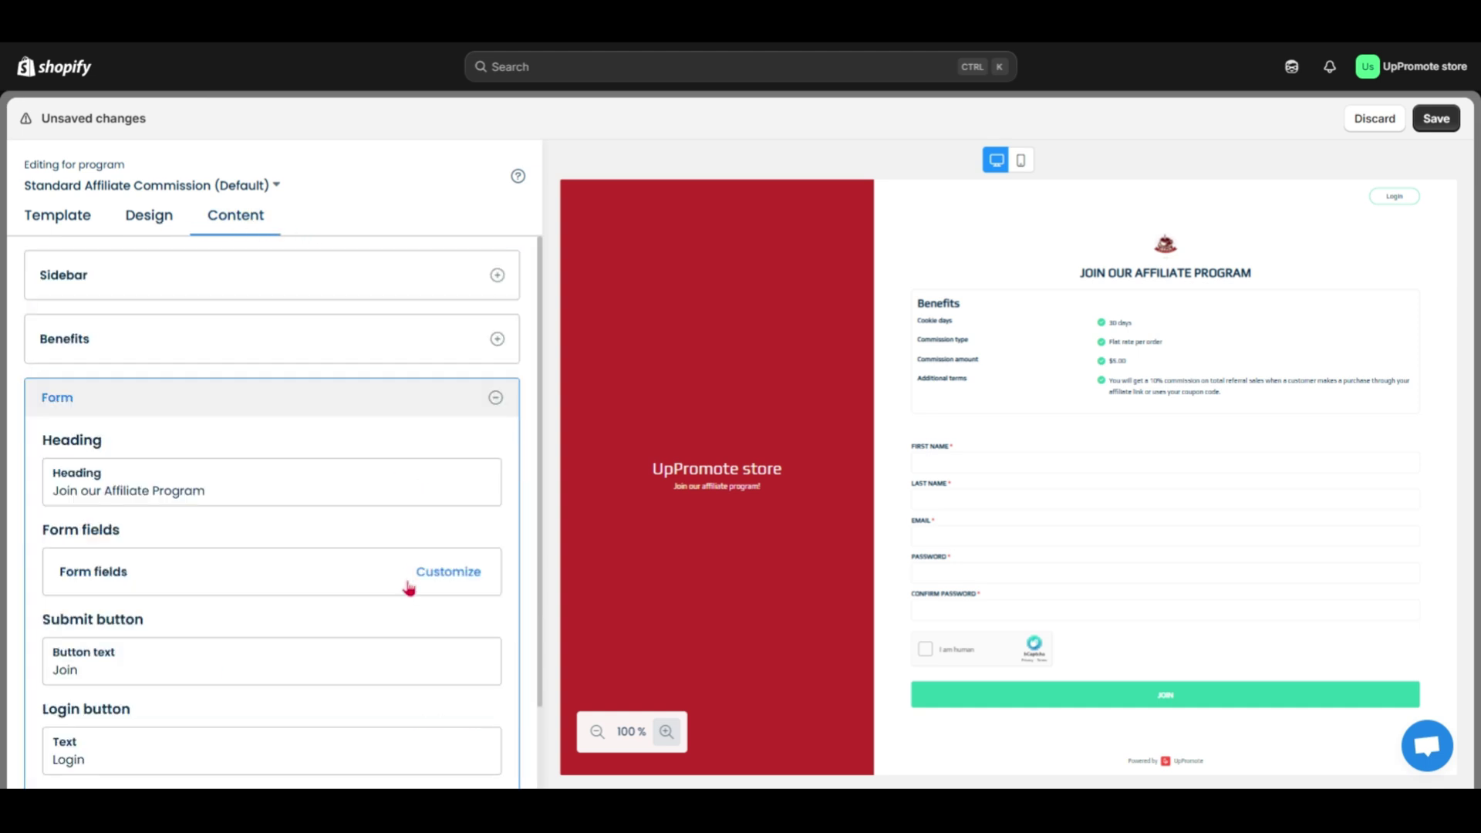
left_click(450, 579)
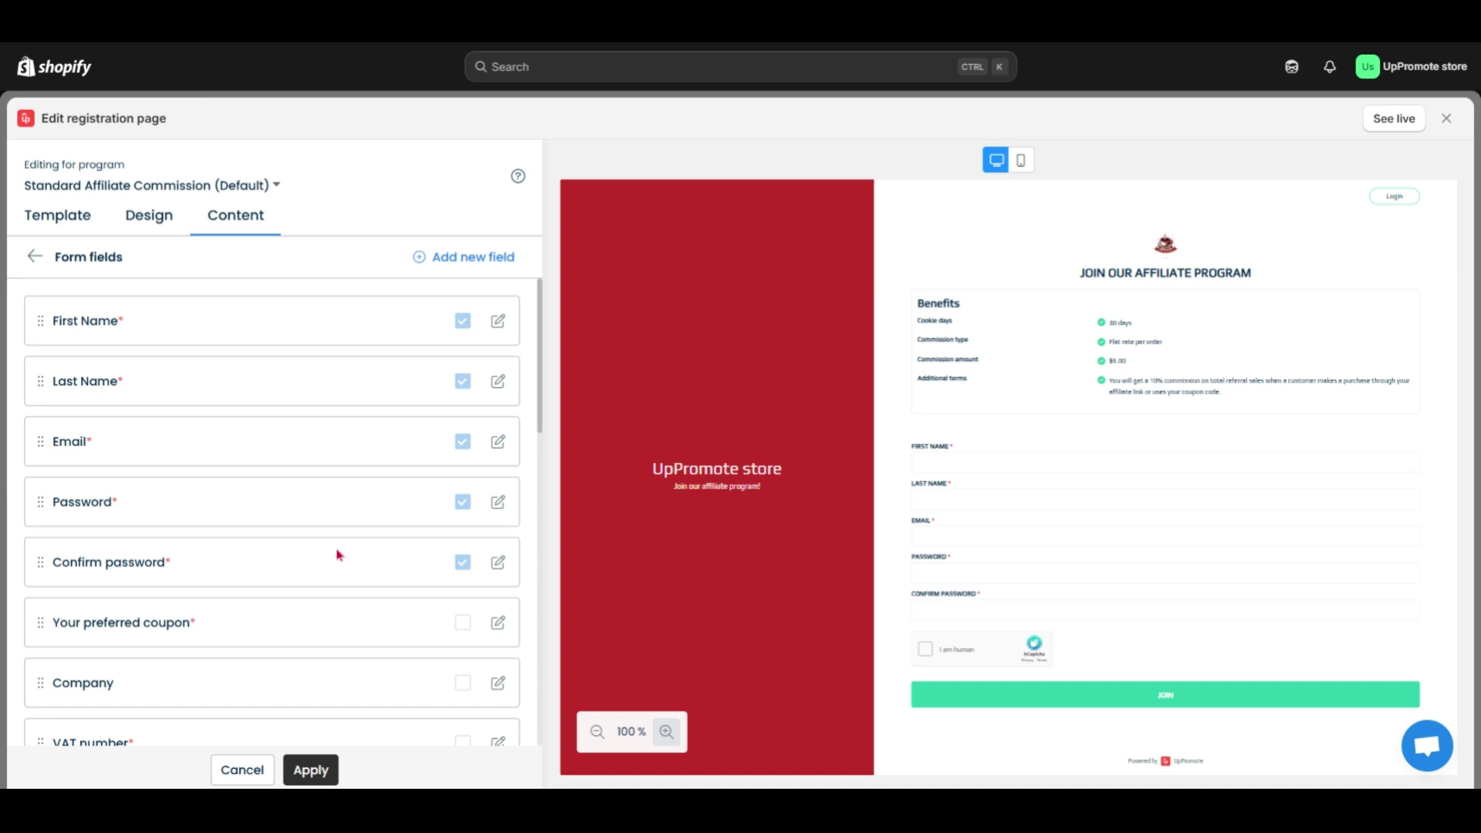
- Add Your preferred coupon, Phone, Instagram and Facebook fields to the registration form
left_click(465, 625)
left_click_drag(542, 407, 525, 569)
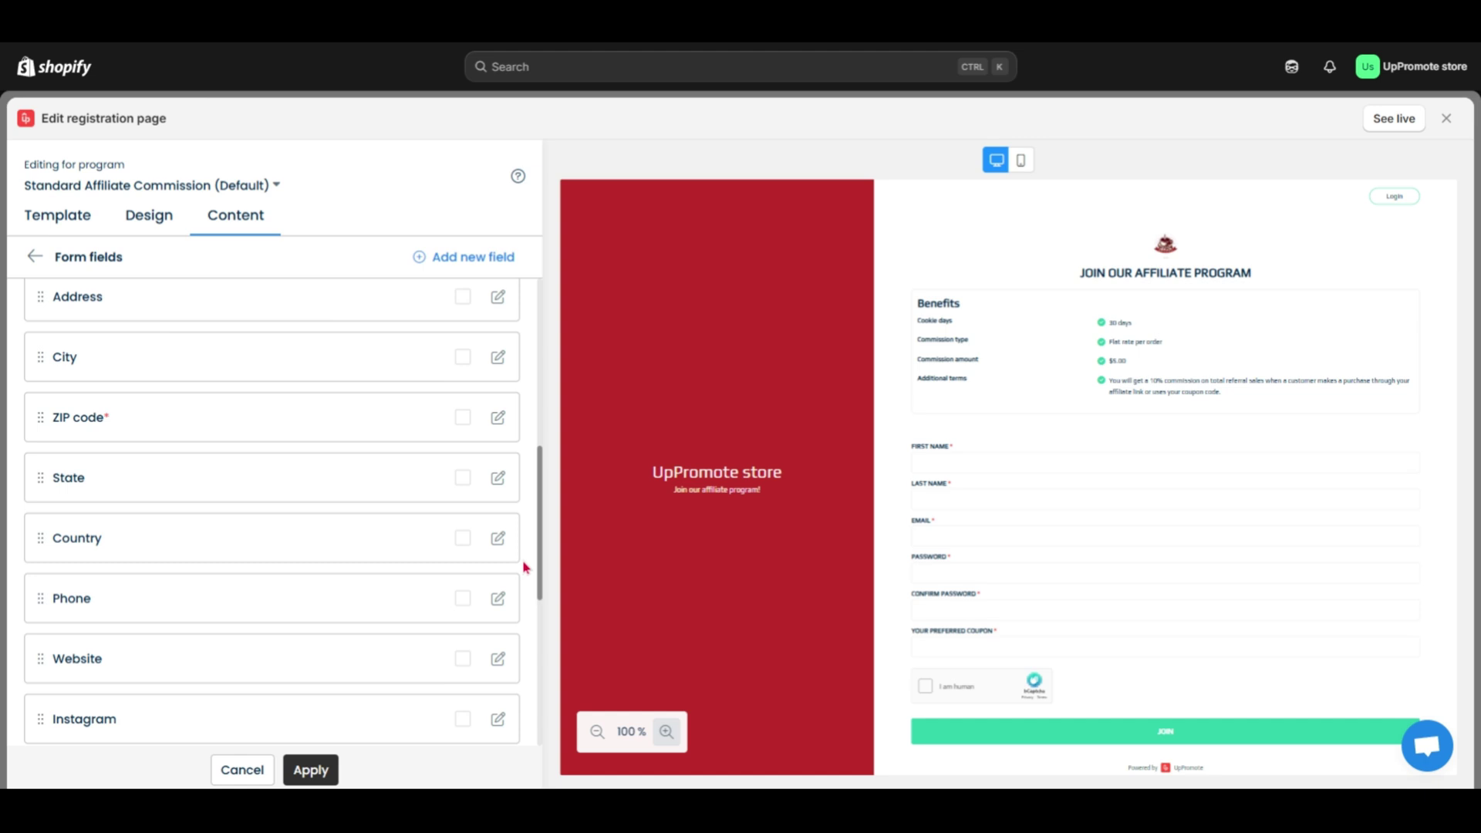
scroll(524, 569, "down", 2)
left_click(463, 493)
left_click(463, 615)
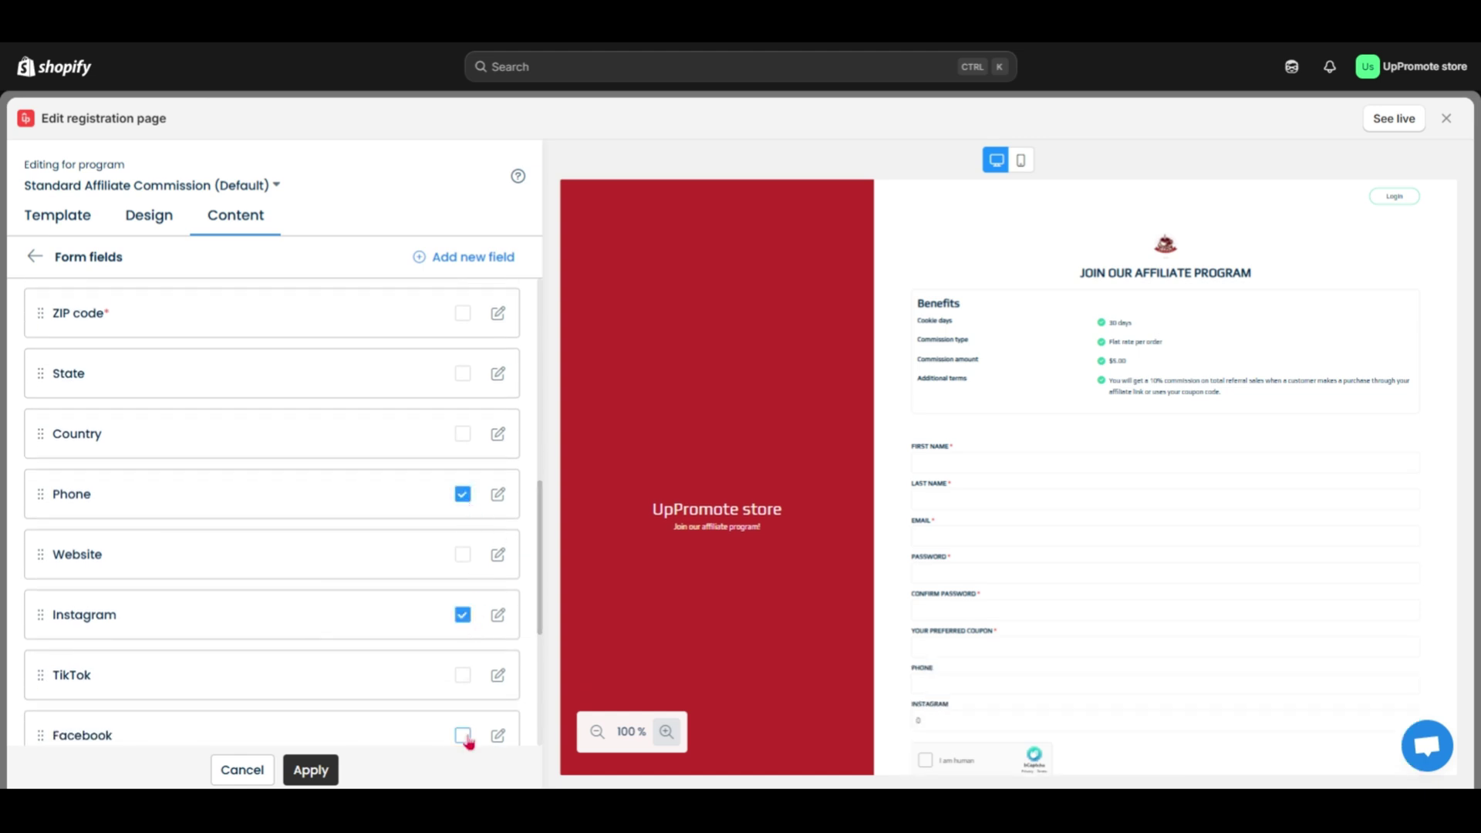
scroll(468, 740, "down", 2)
left_click(463, 562)
scroll(447, 694, "down", 2)
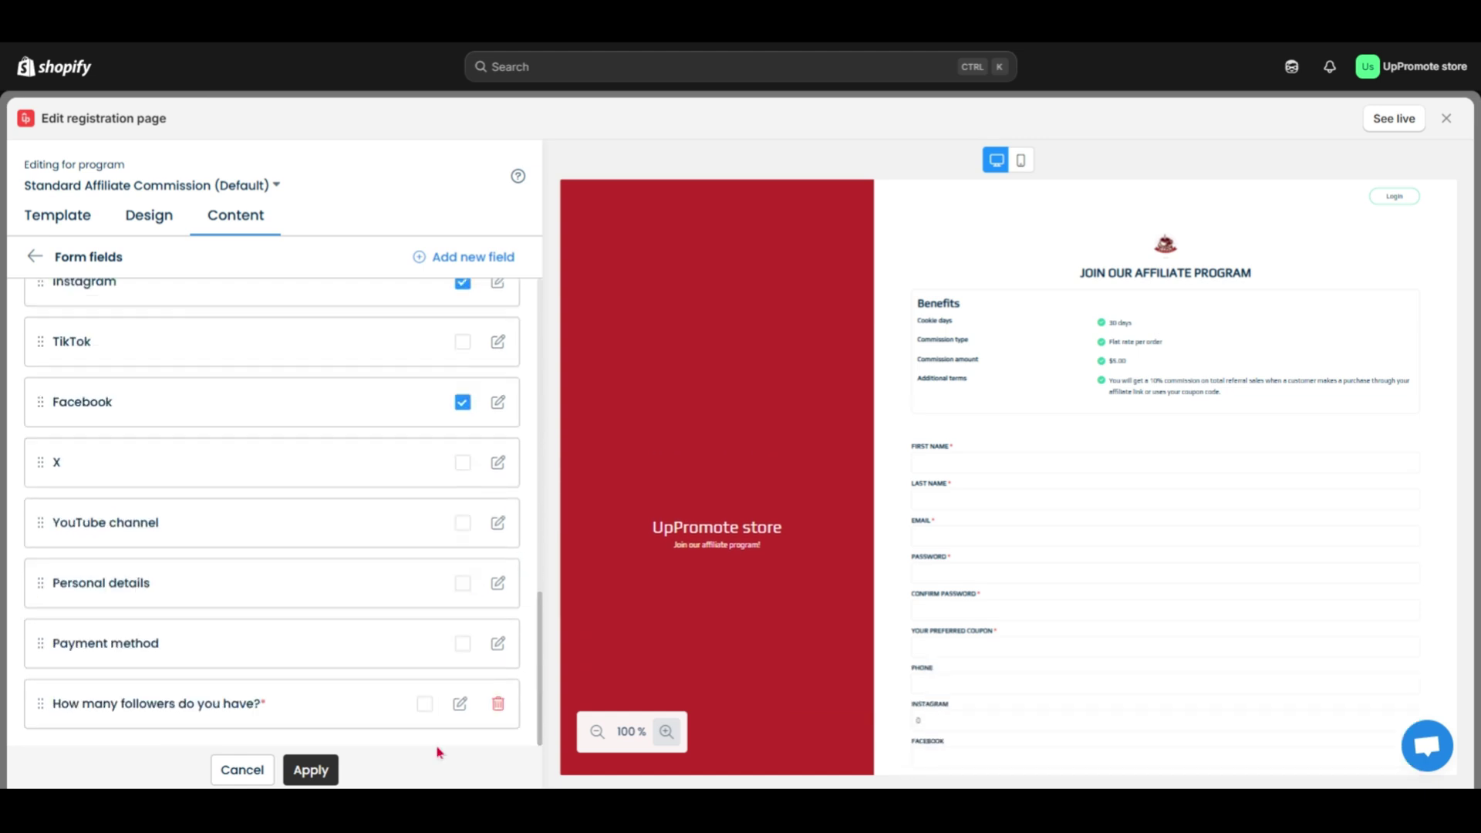
left_click(310, 769)
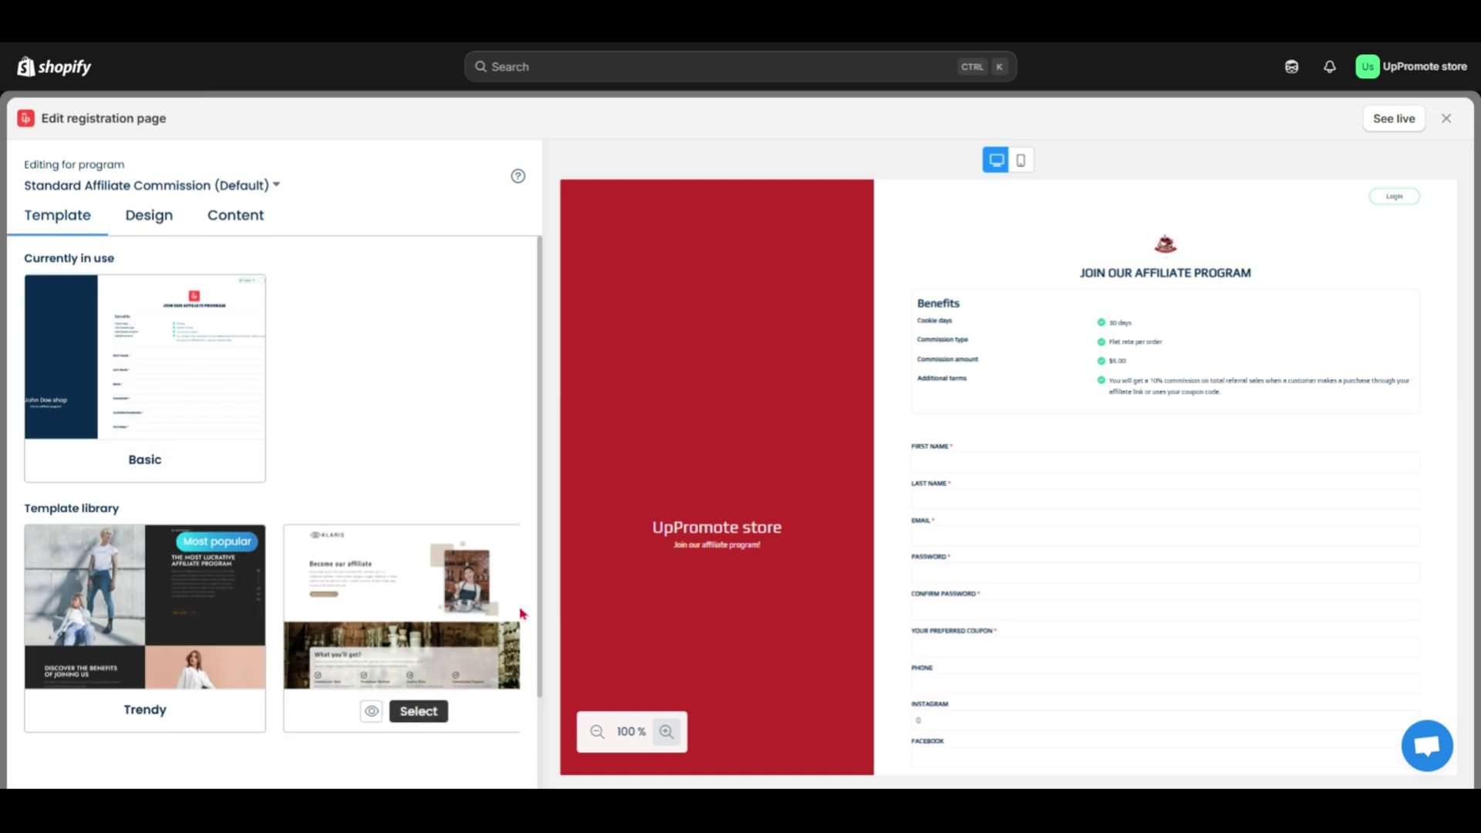
- Scroll down to review the updated registration page preview
scroll(543, 648, "down", 1)
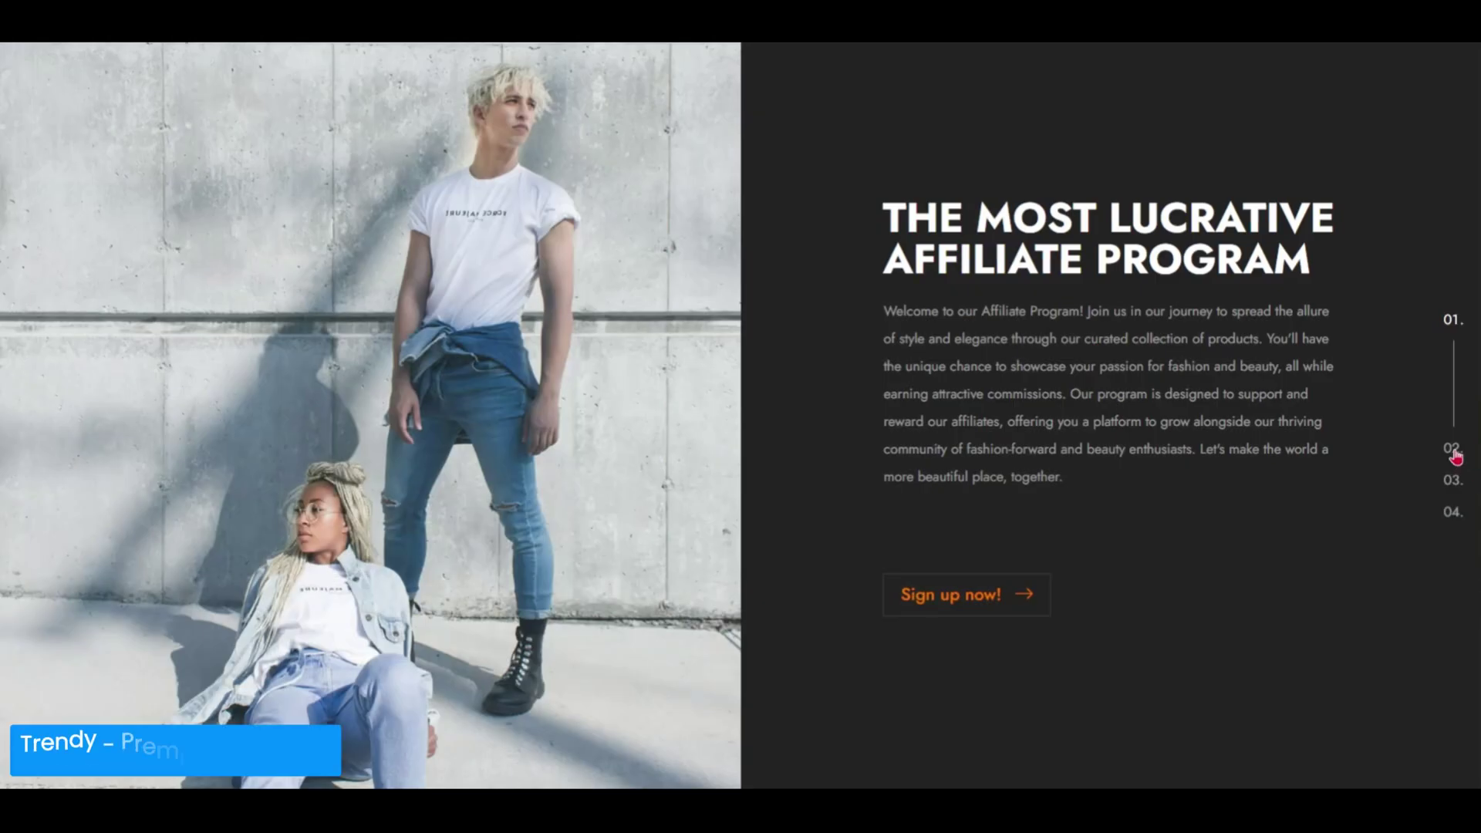
scroll(1457, 466, "down", 1)
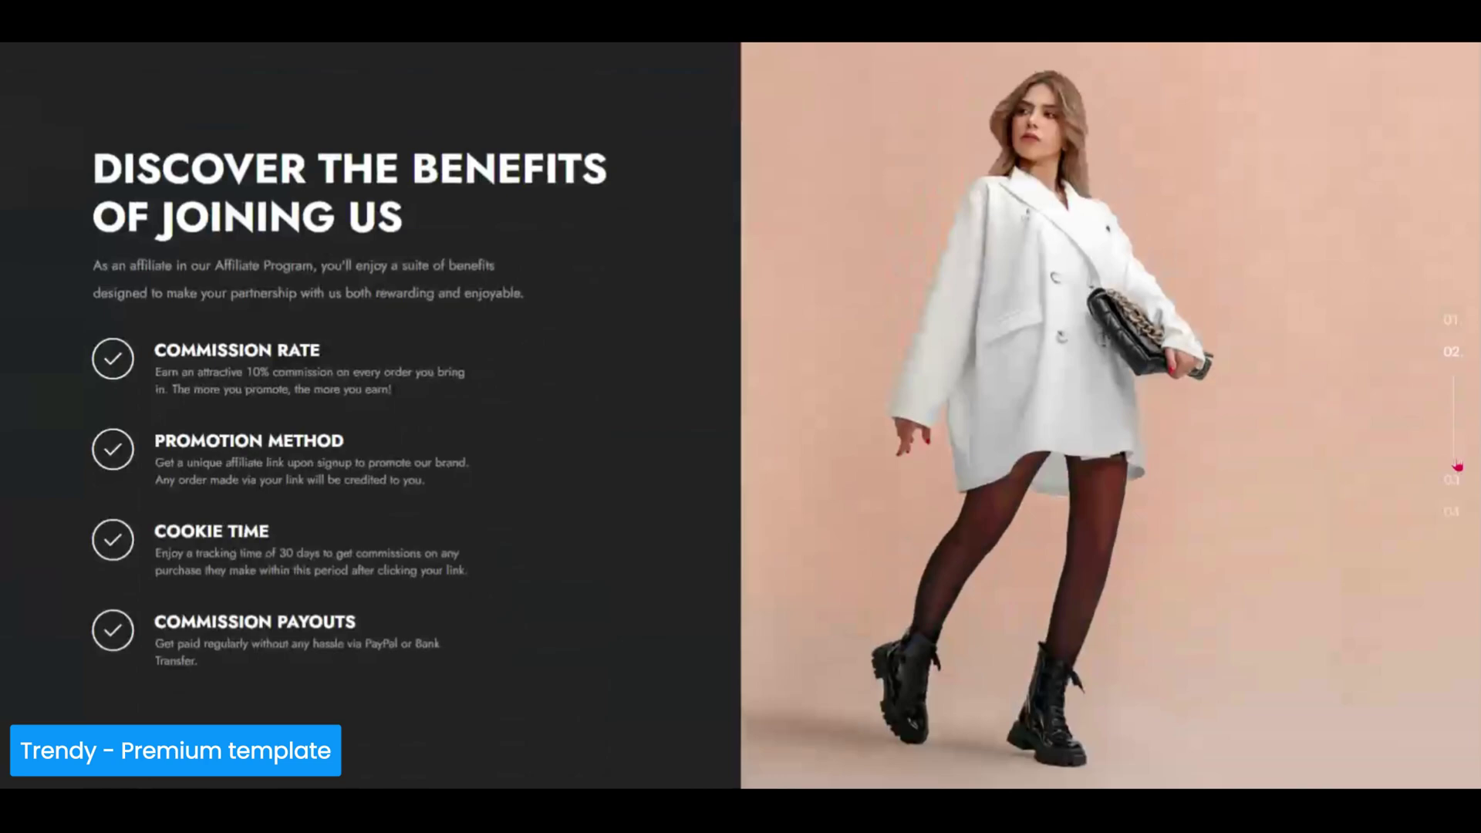
scroll(740, 416, "down", 3)
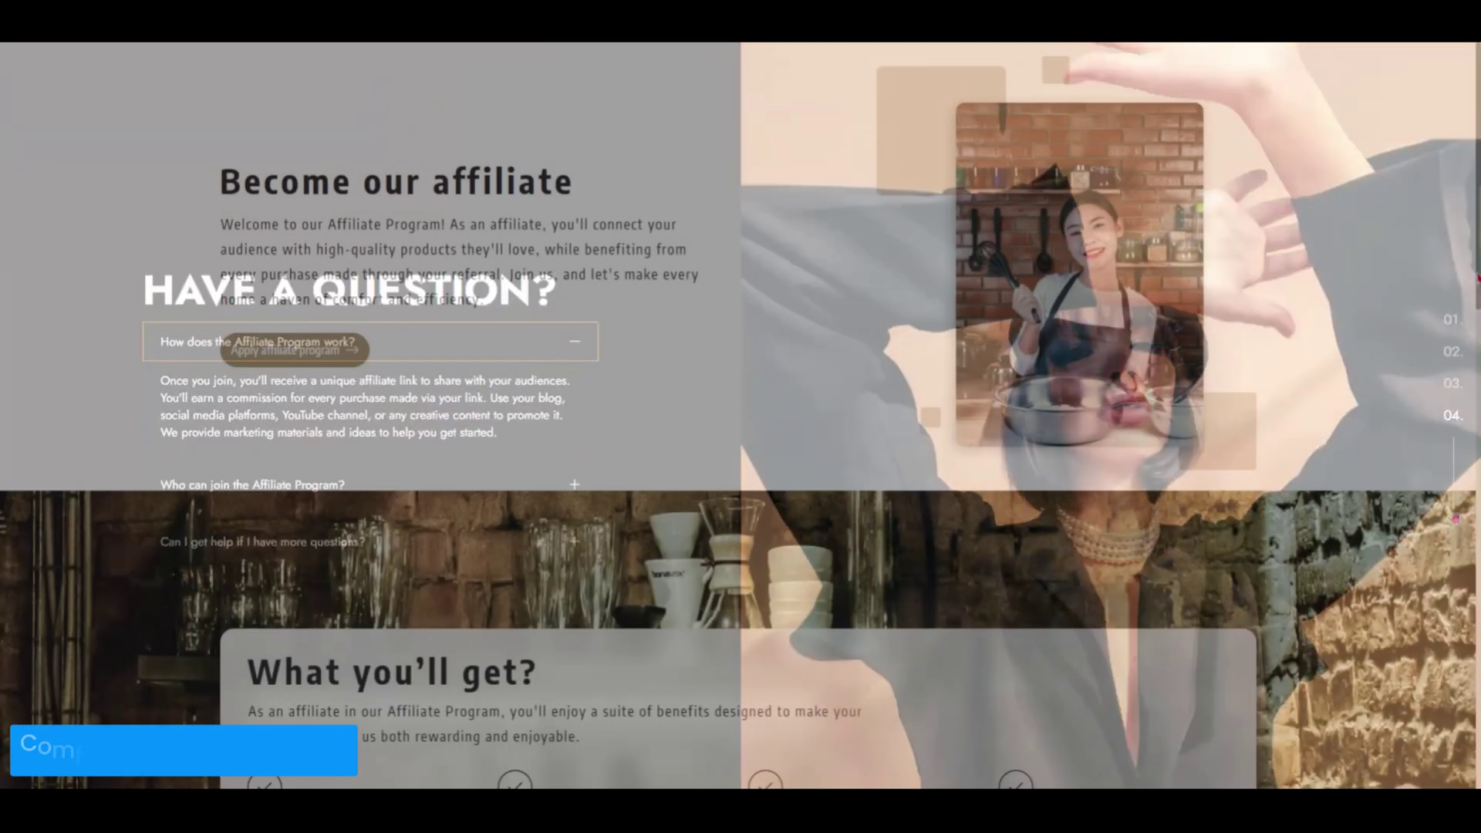
scroll(740, 417, "down", 5)
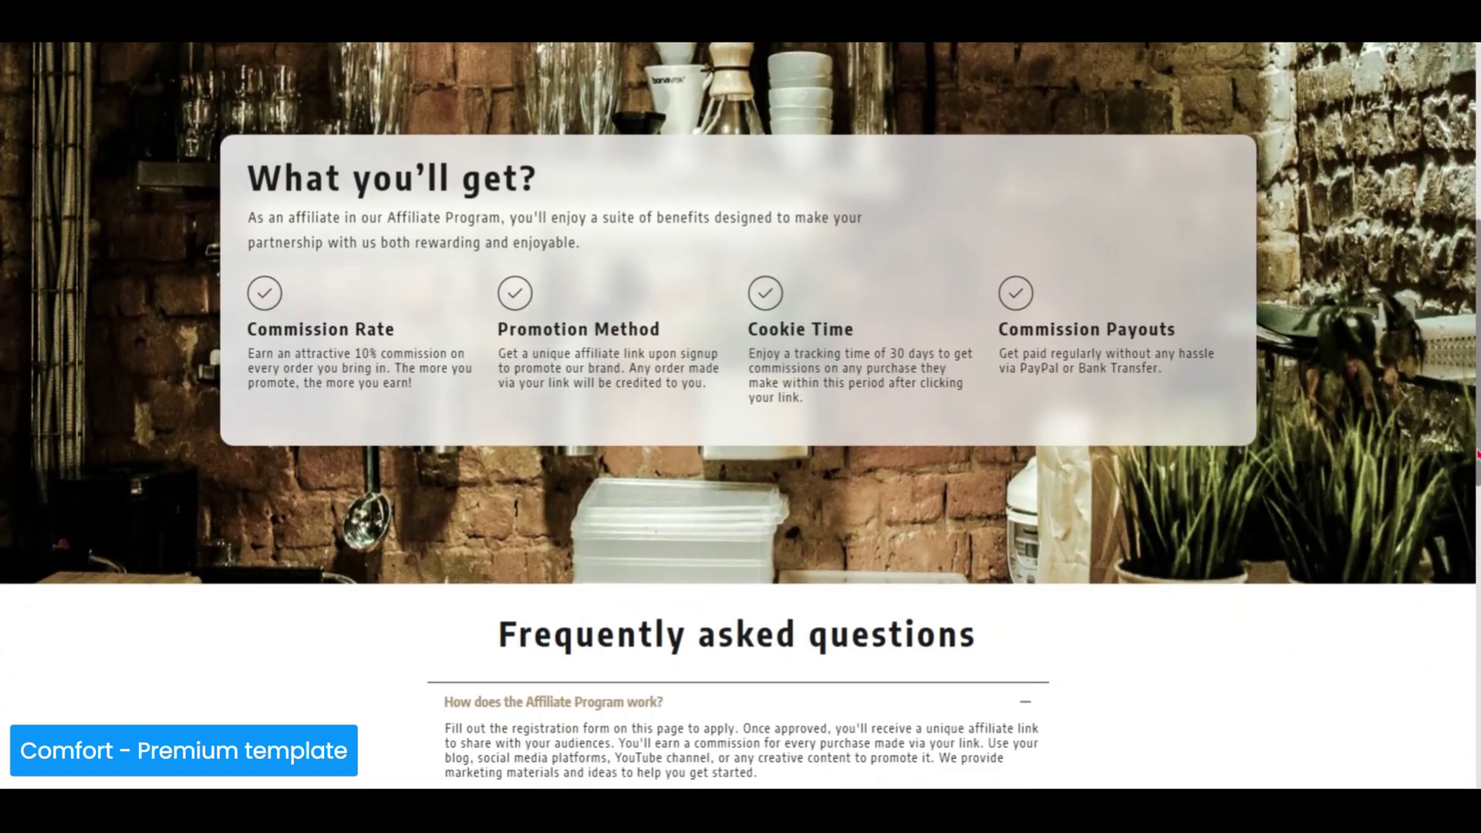
scroll(1476, 455, "down", 8)
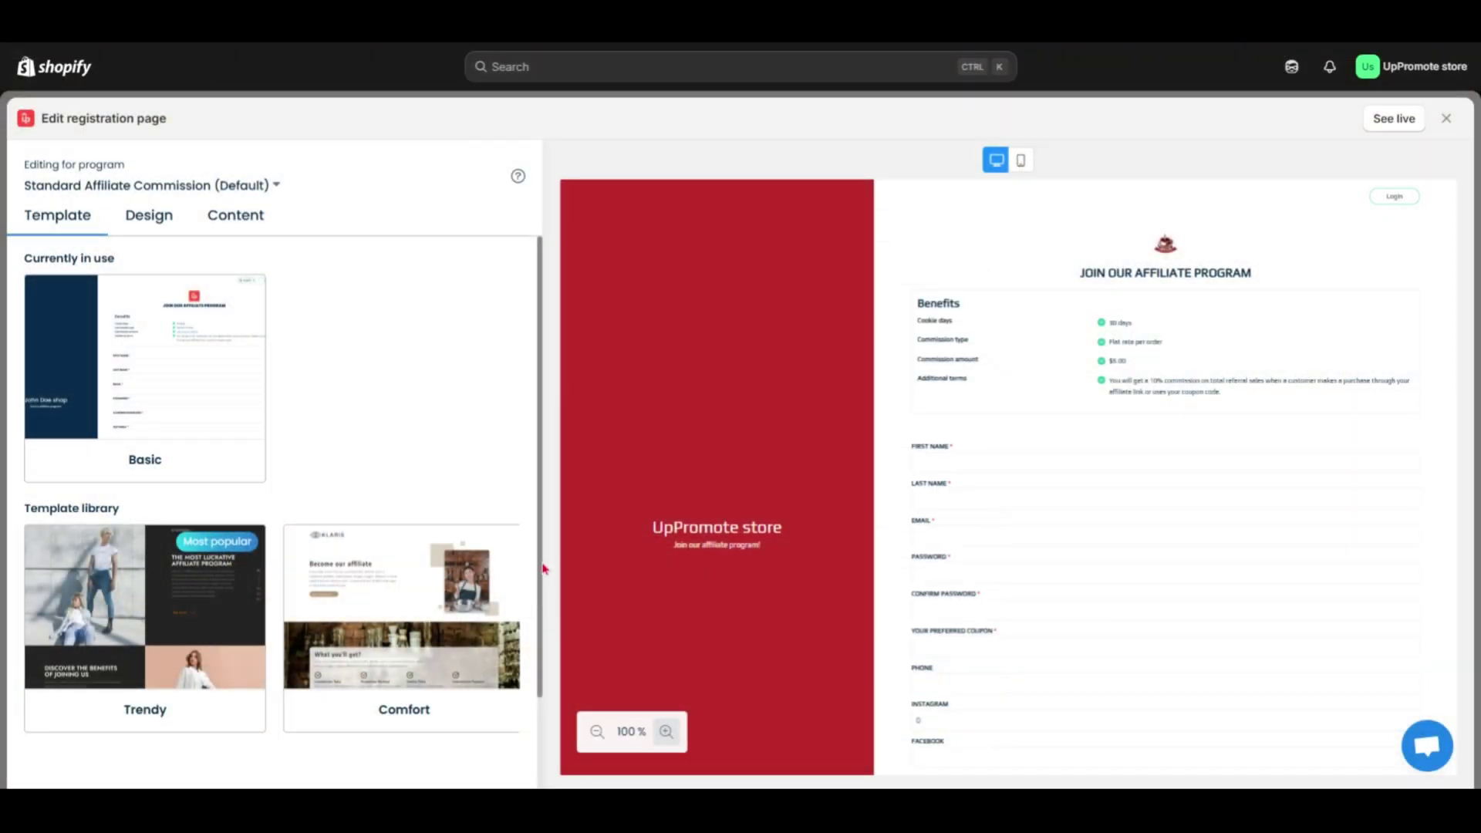
left_click_drag(543, 569, 543, 534)
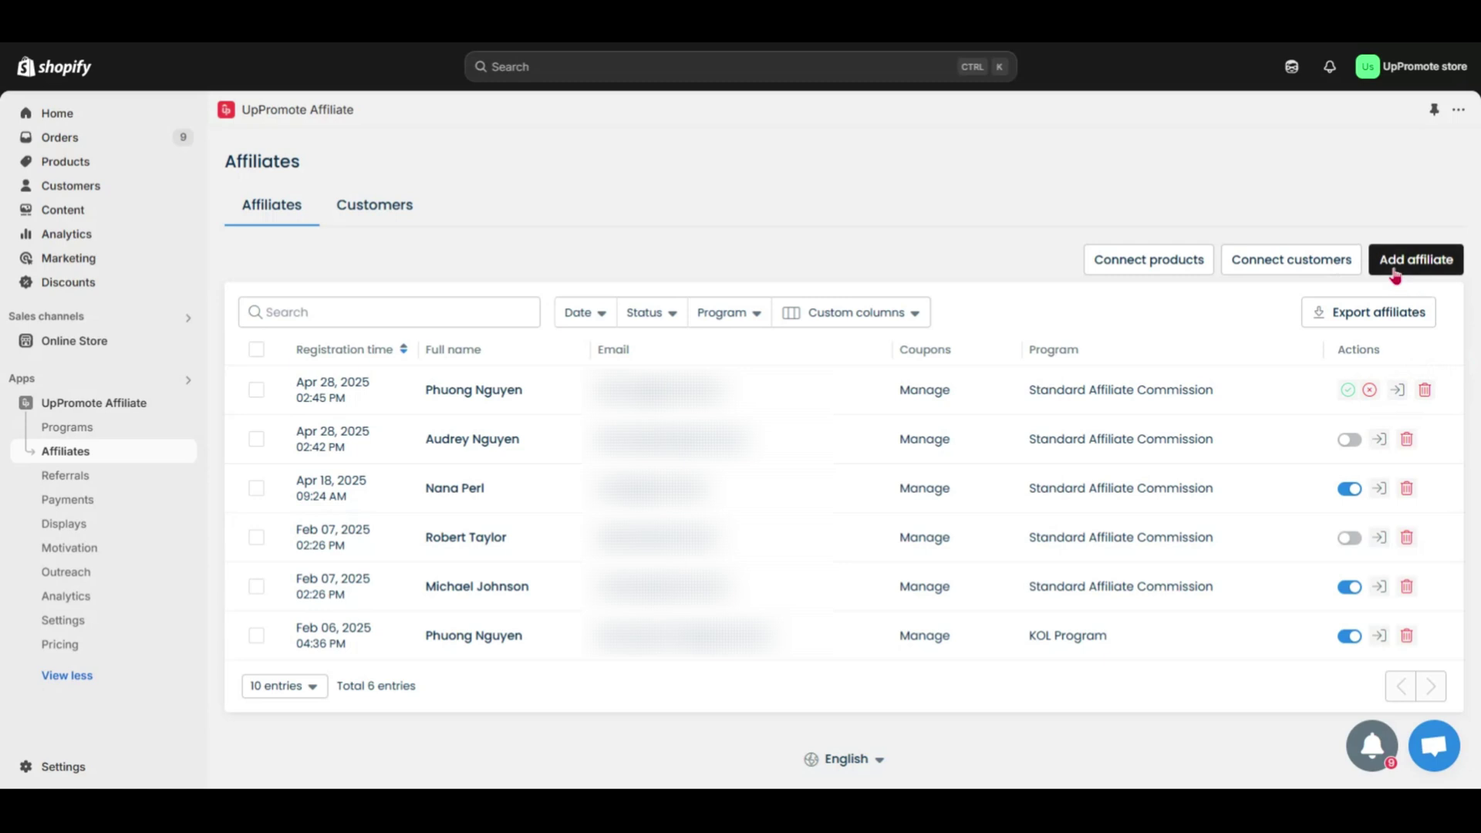
- Add a new affiliate with first name, last name, e-mail and an auto-generated password
left_click(1394, 262)
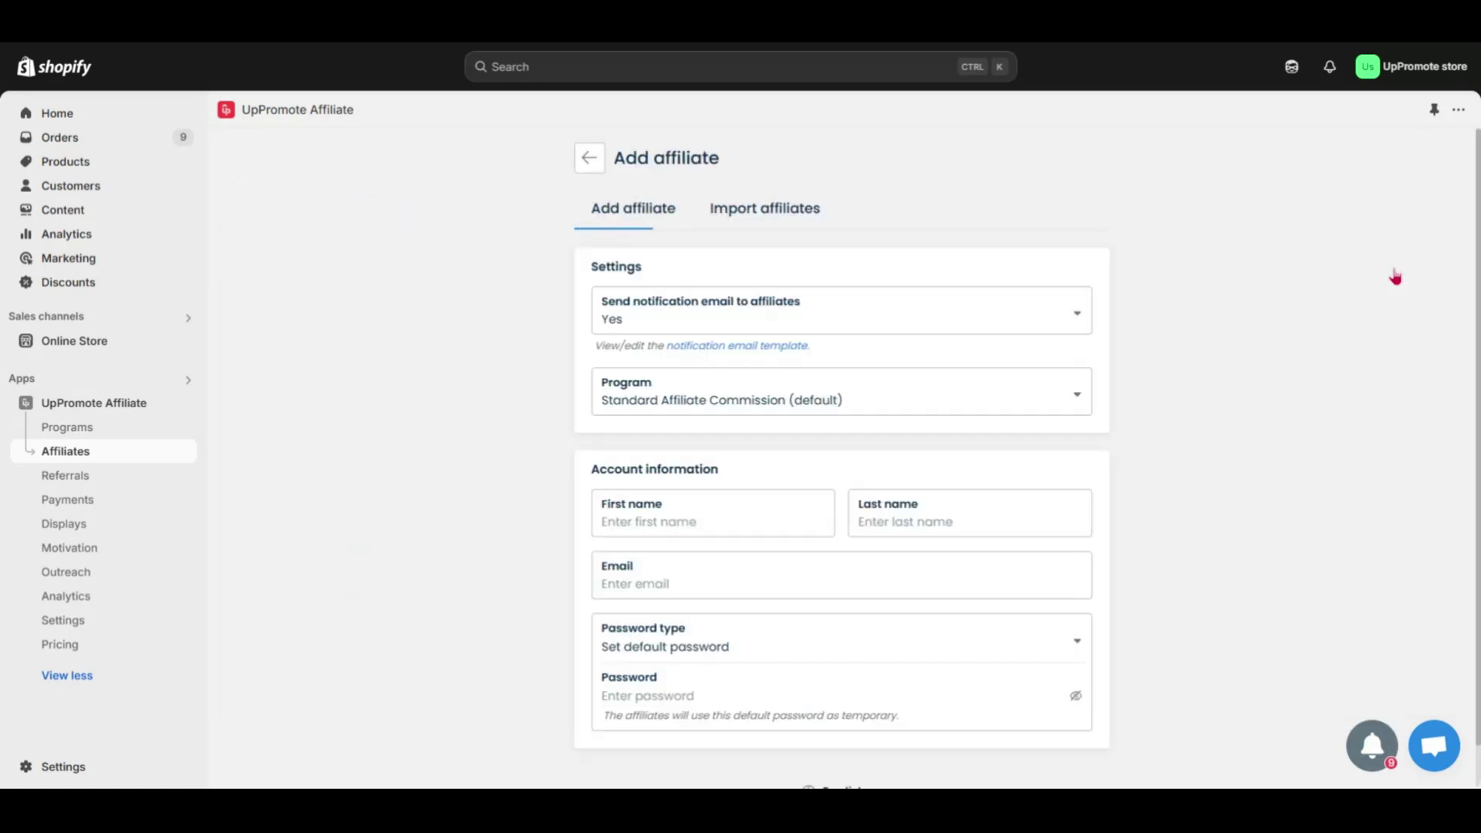
left_click(775, 527)
left_click(899, 519)
left_click(859, 581)
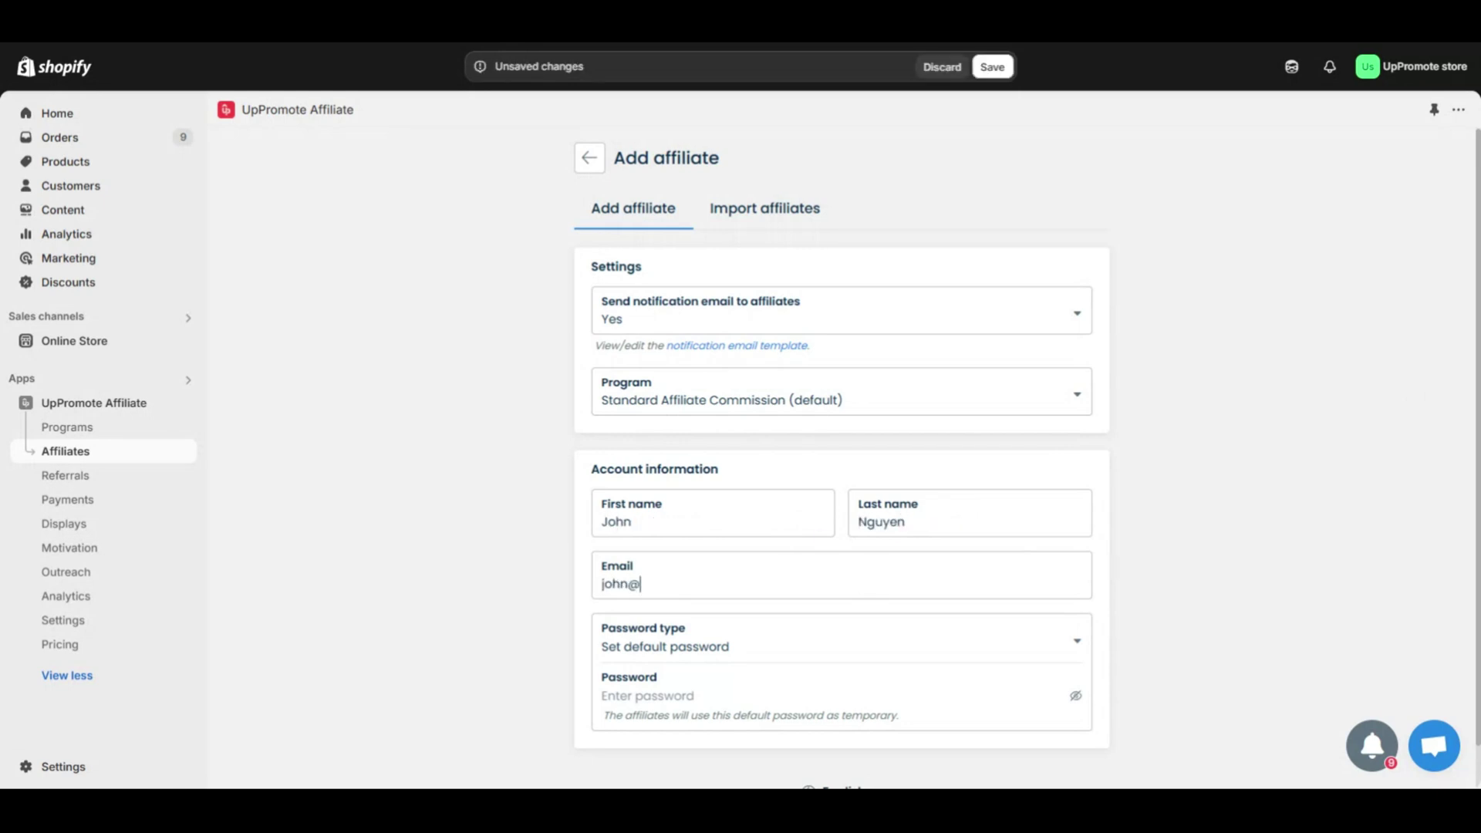
left_click(861, 652)
left_click(974, 664)
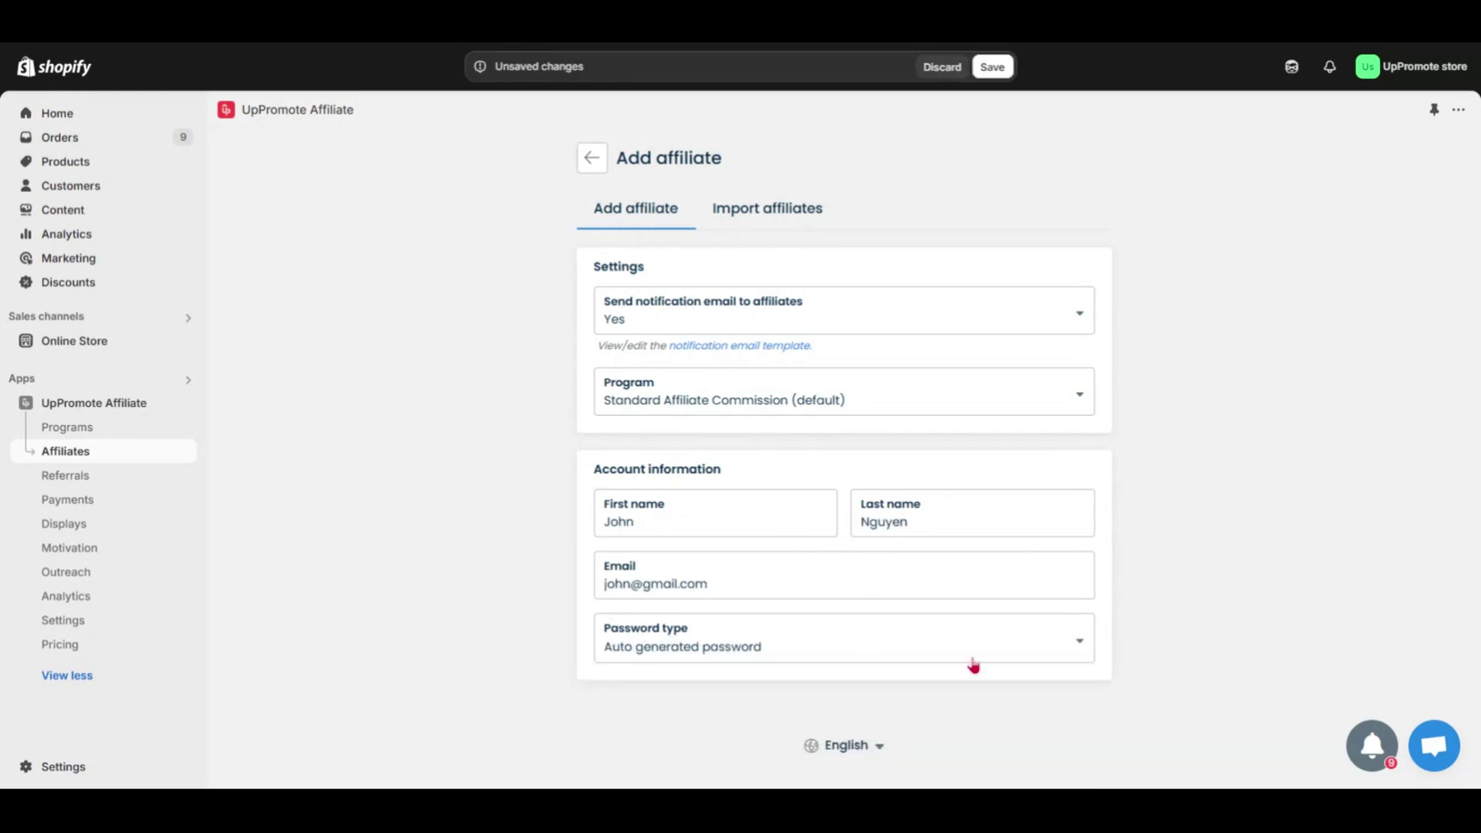
- Review the Import affiliates tab with its CSV upload instructions
left_click(782, 218)
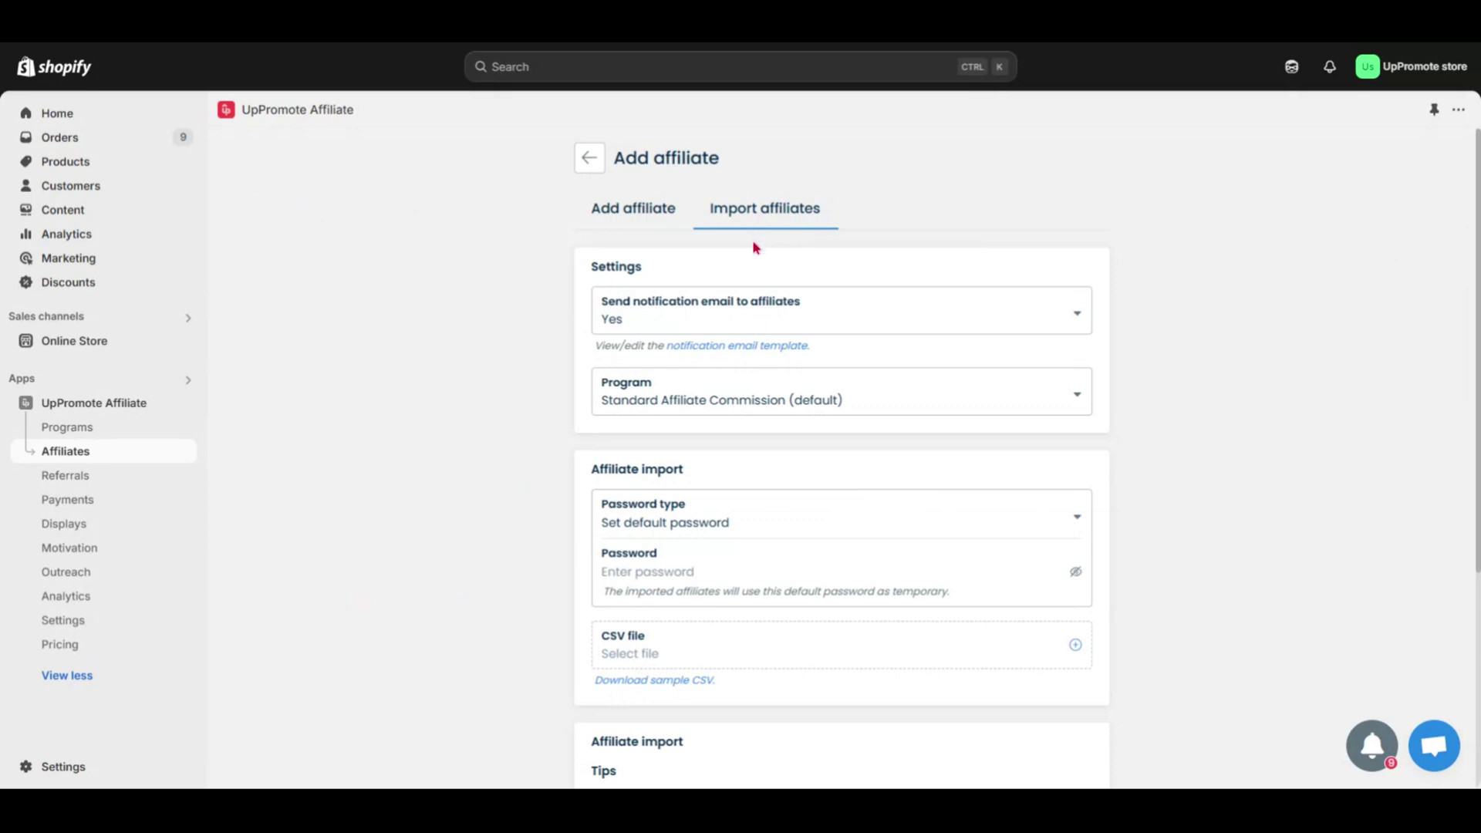
scroll(658, 503, "down", 2)
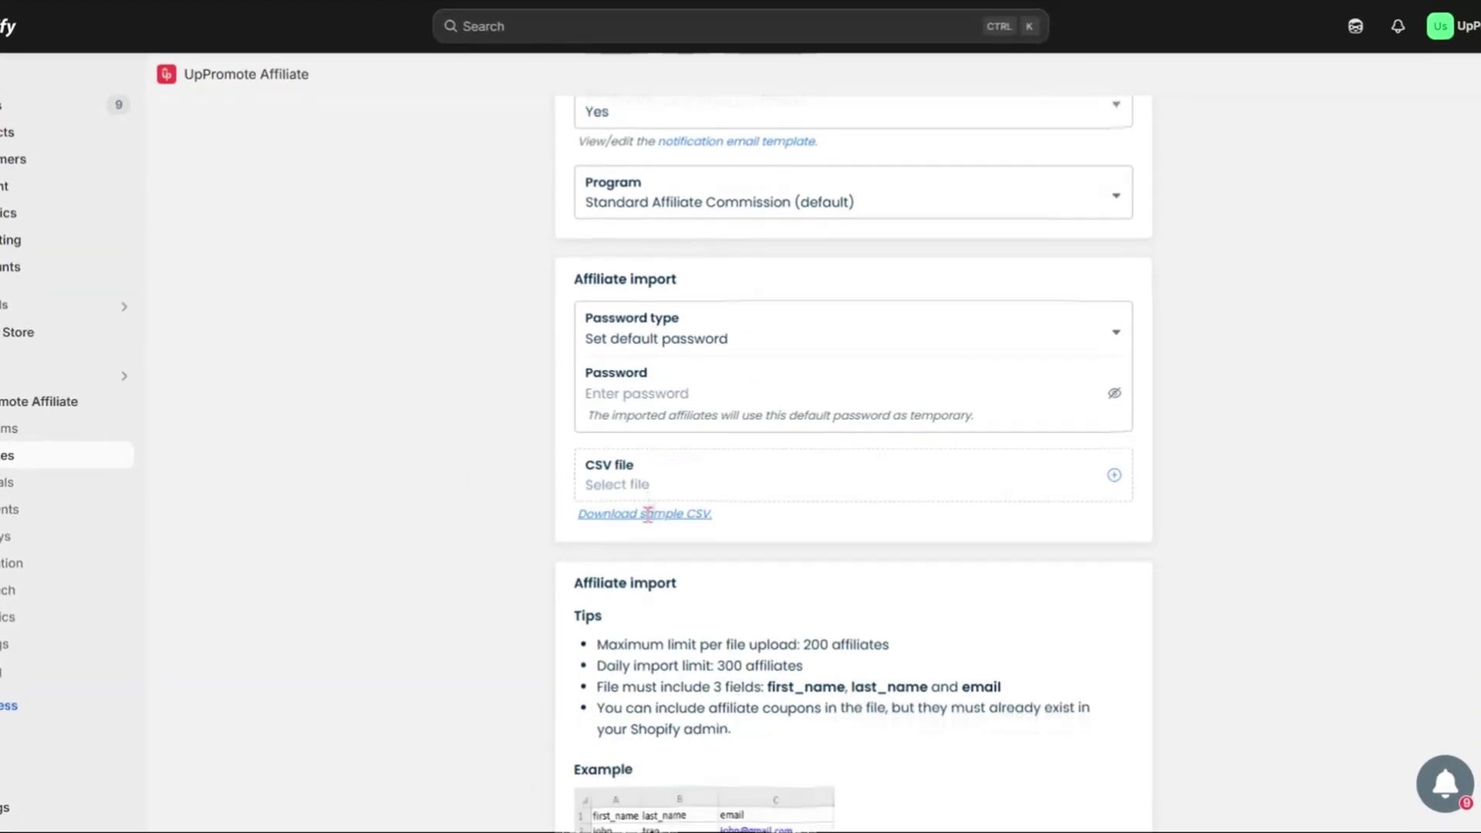
scroll(648, 513, "down", 2)
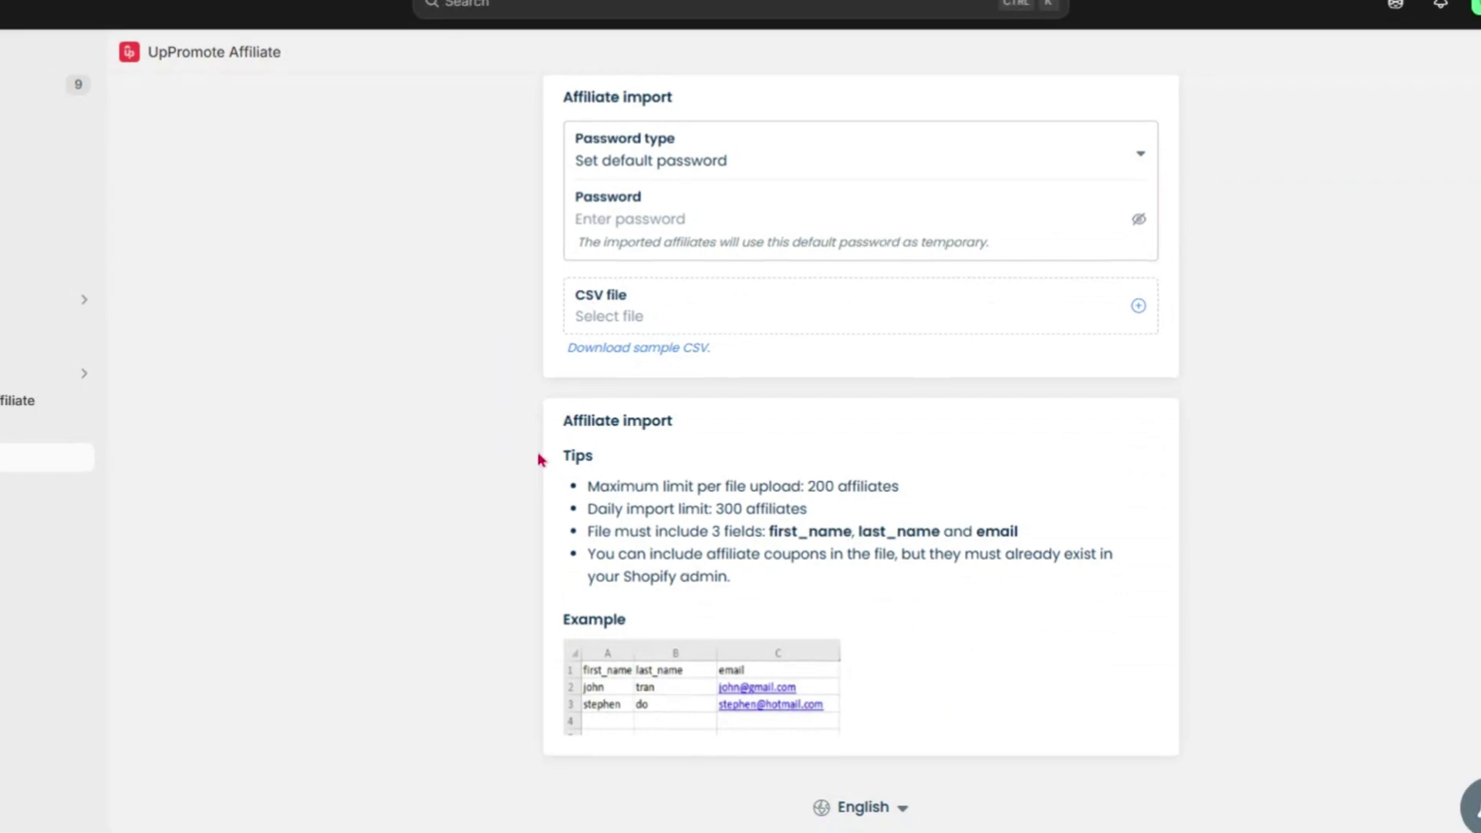
- Open the second affiliate's detail page and select its custom affiliate link text
left_click(25, 456)
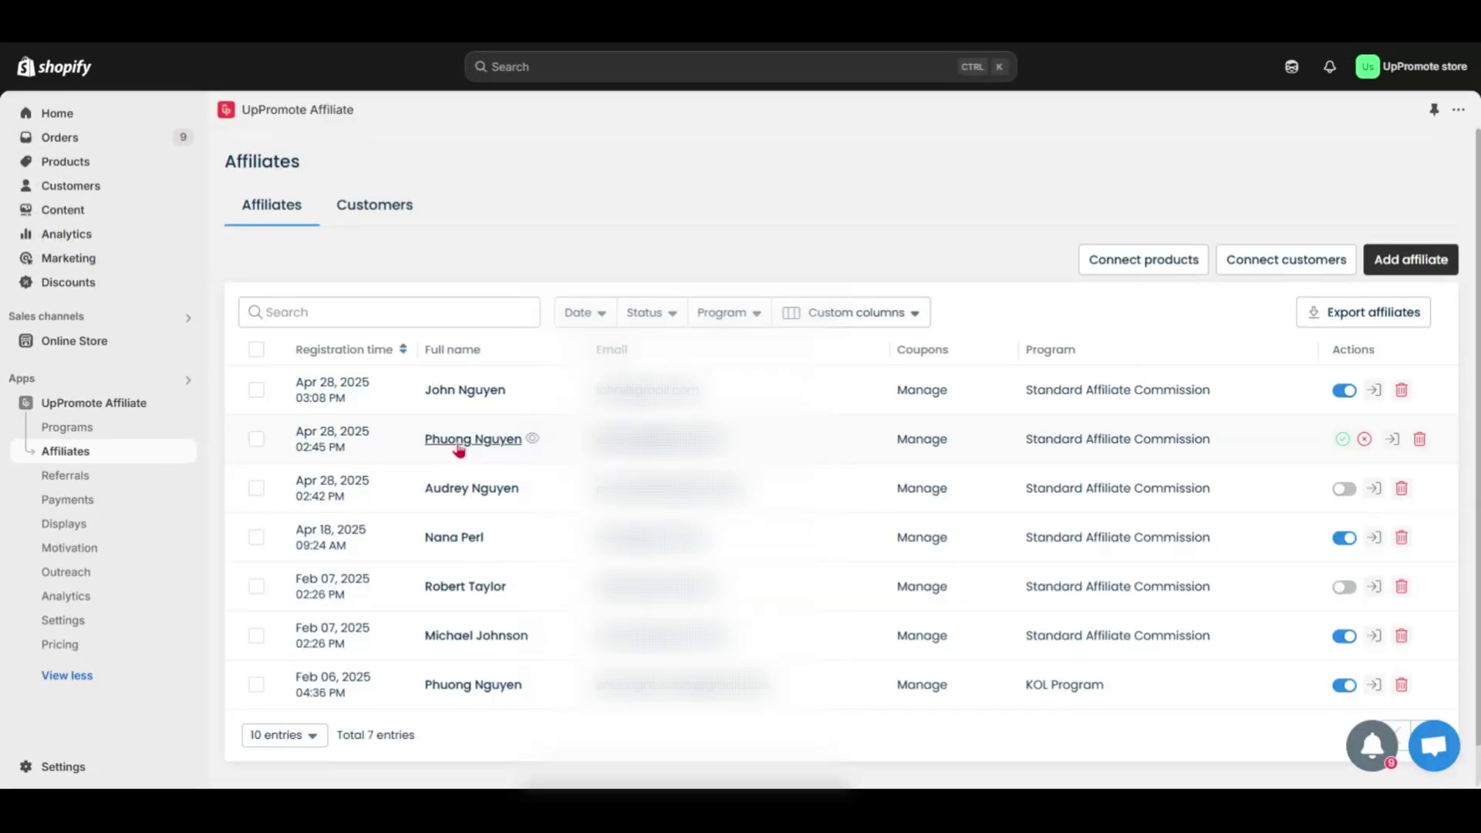
left_click(459, 446)
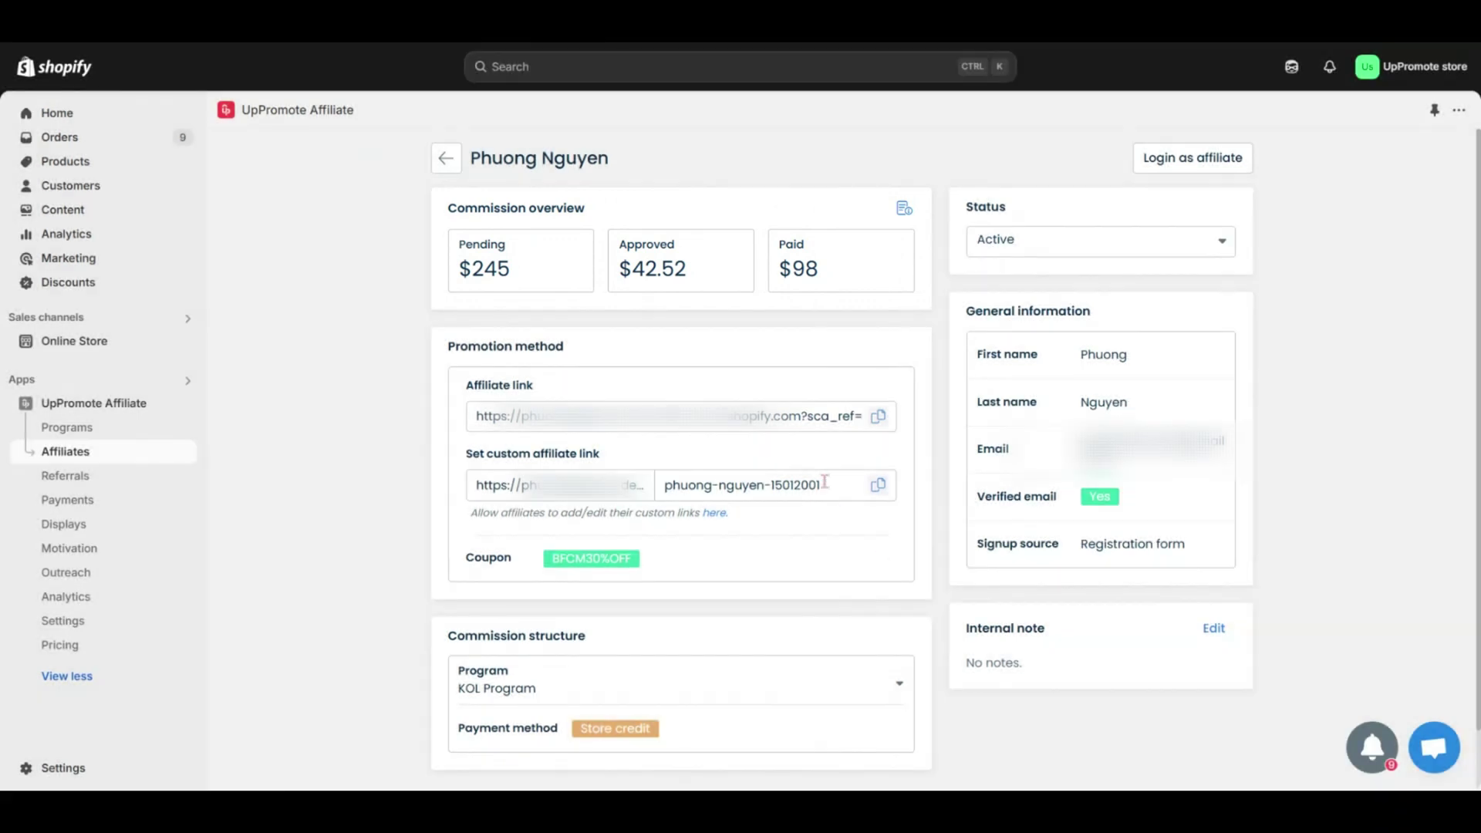
left_click_drag(822, 484, 662, 486)
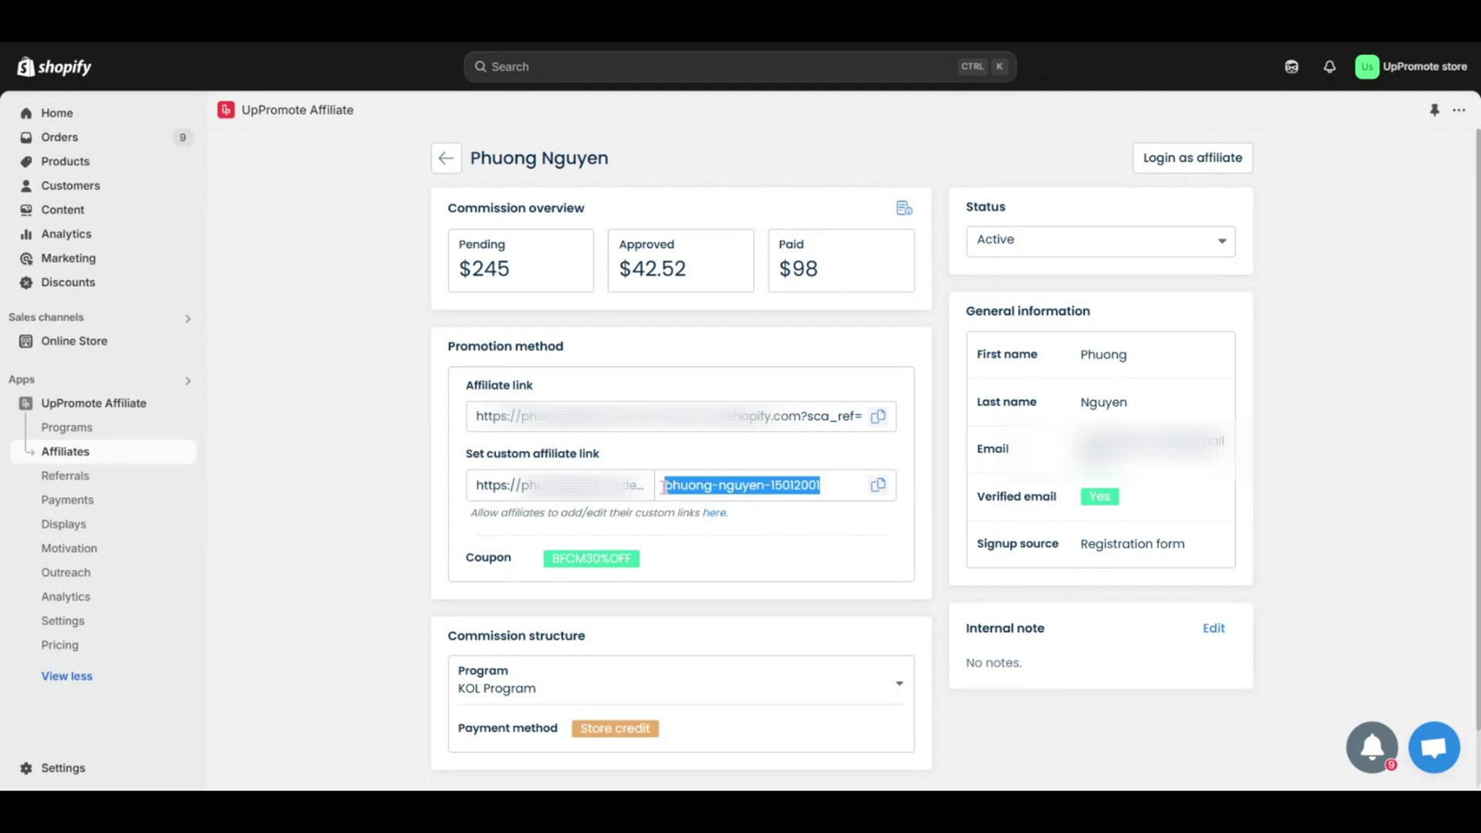
left_click(949, 690)
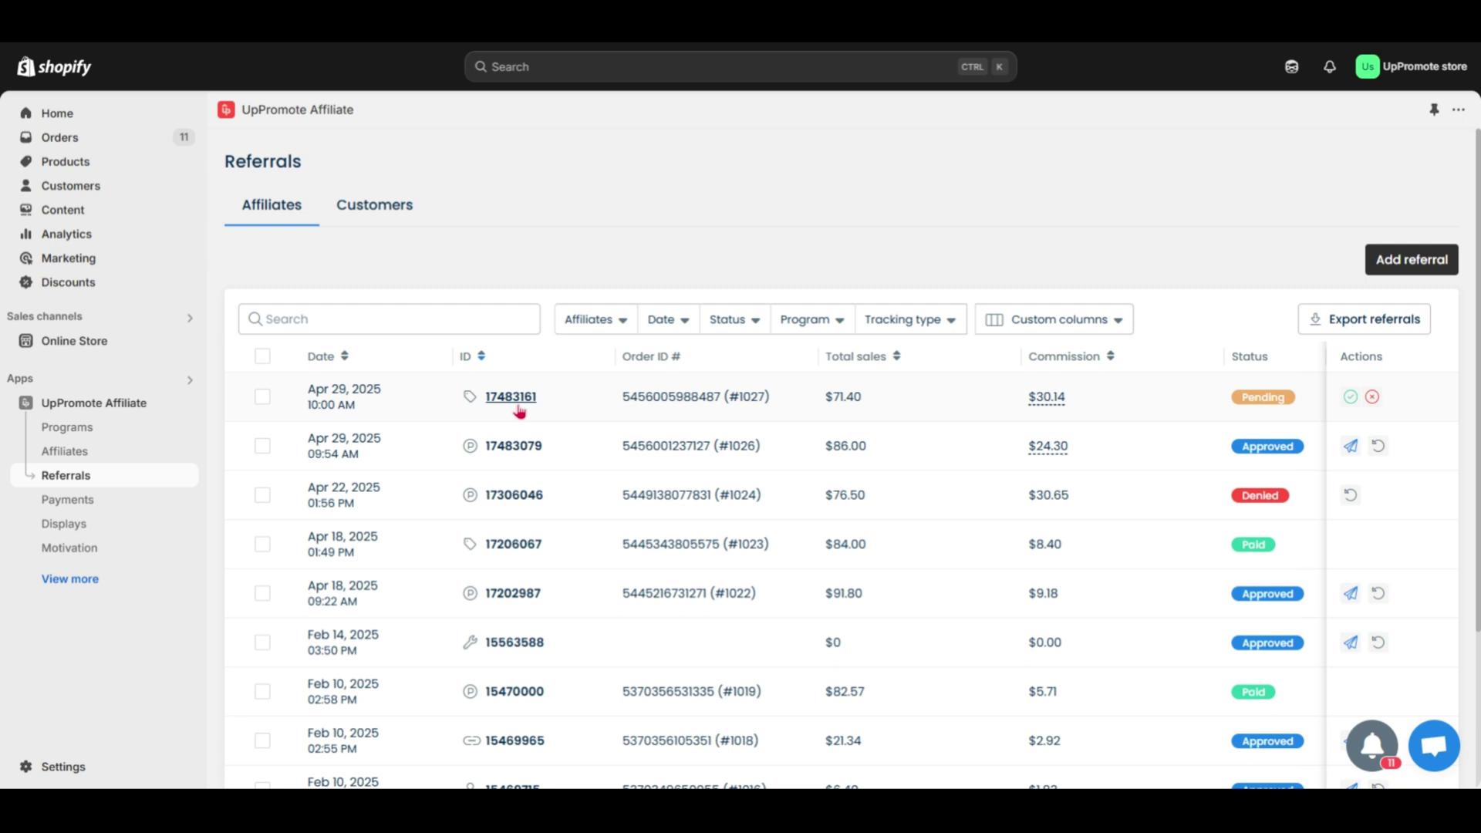
- Open the newest pending referral and expand all four clicks in its conversion details
left_click(512, 399)
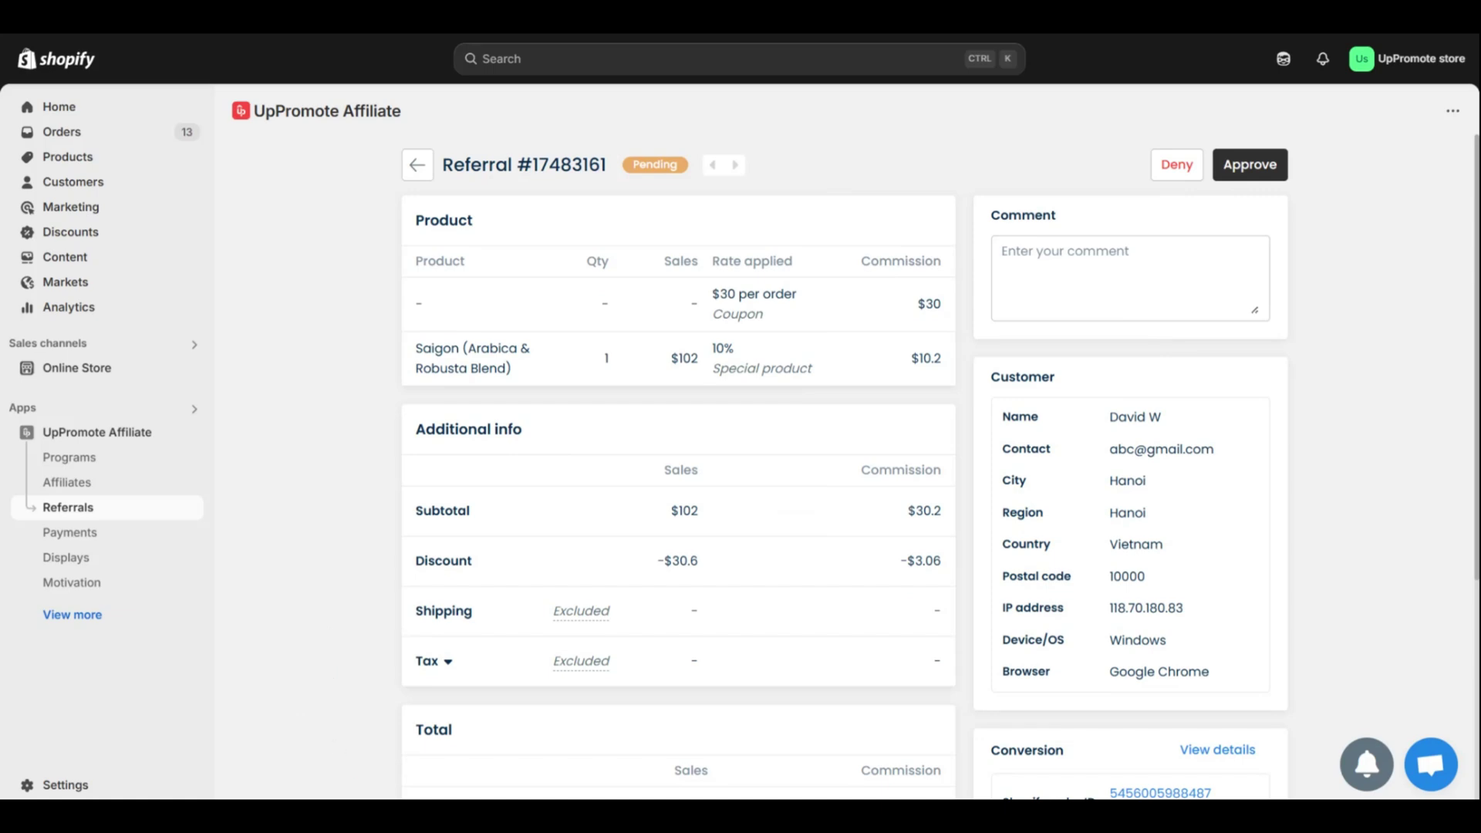
scroll(940, 467, "down", 3)
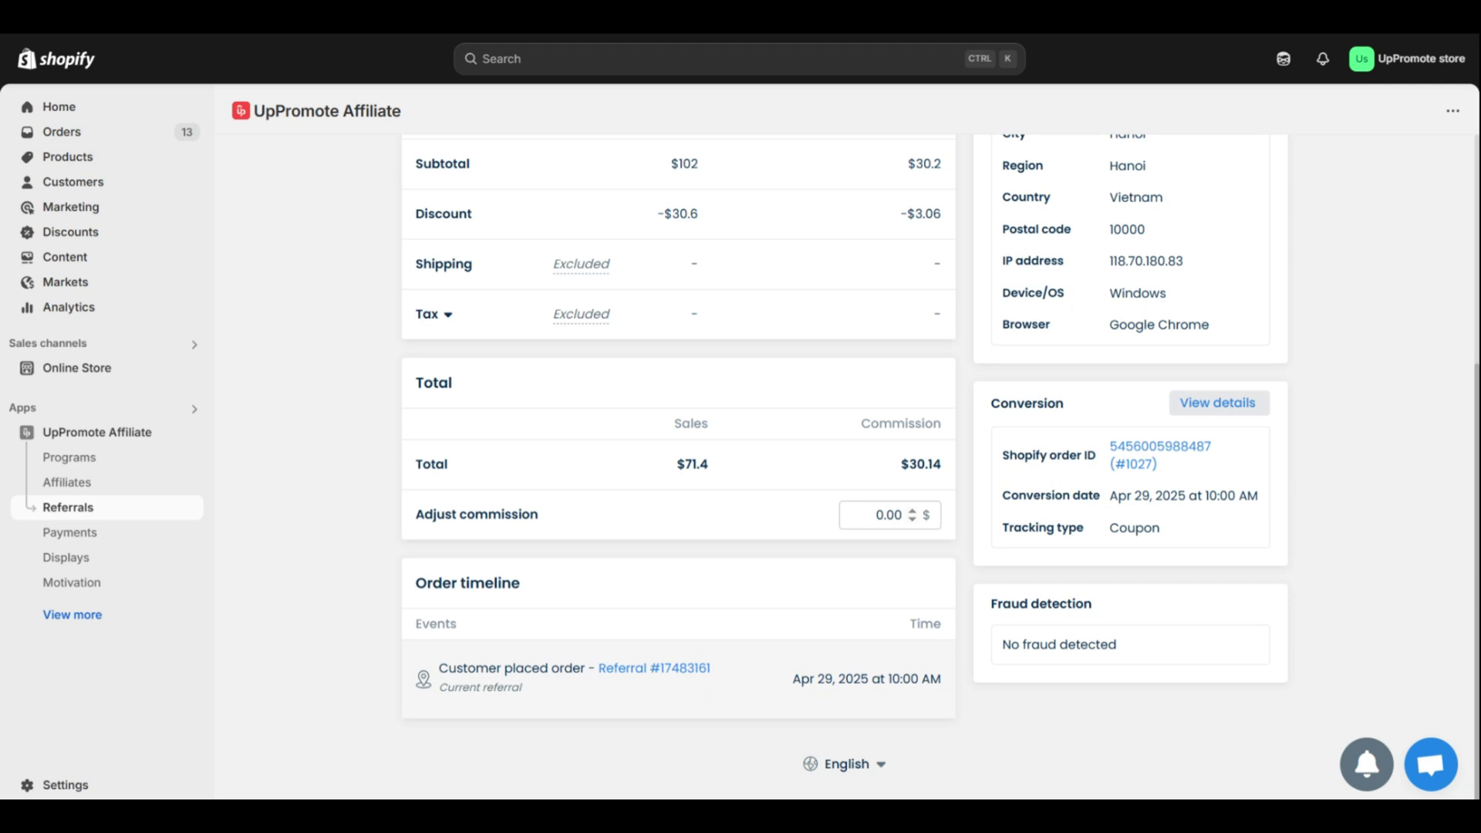
left_click(1217, 402)
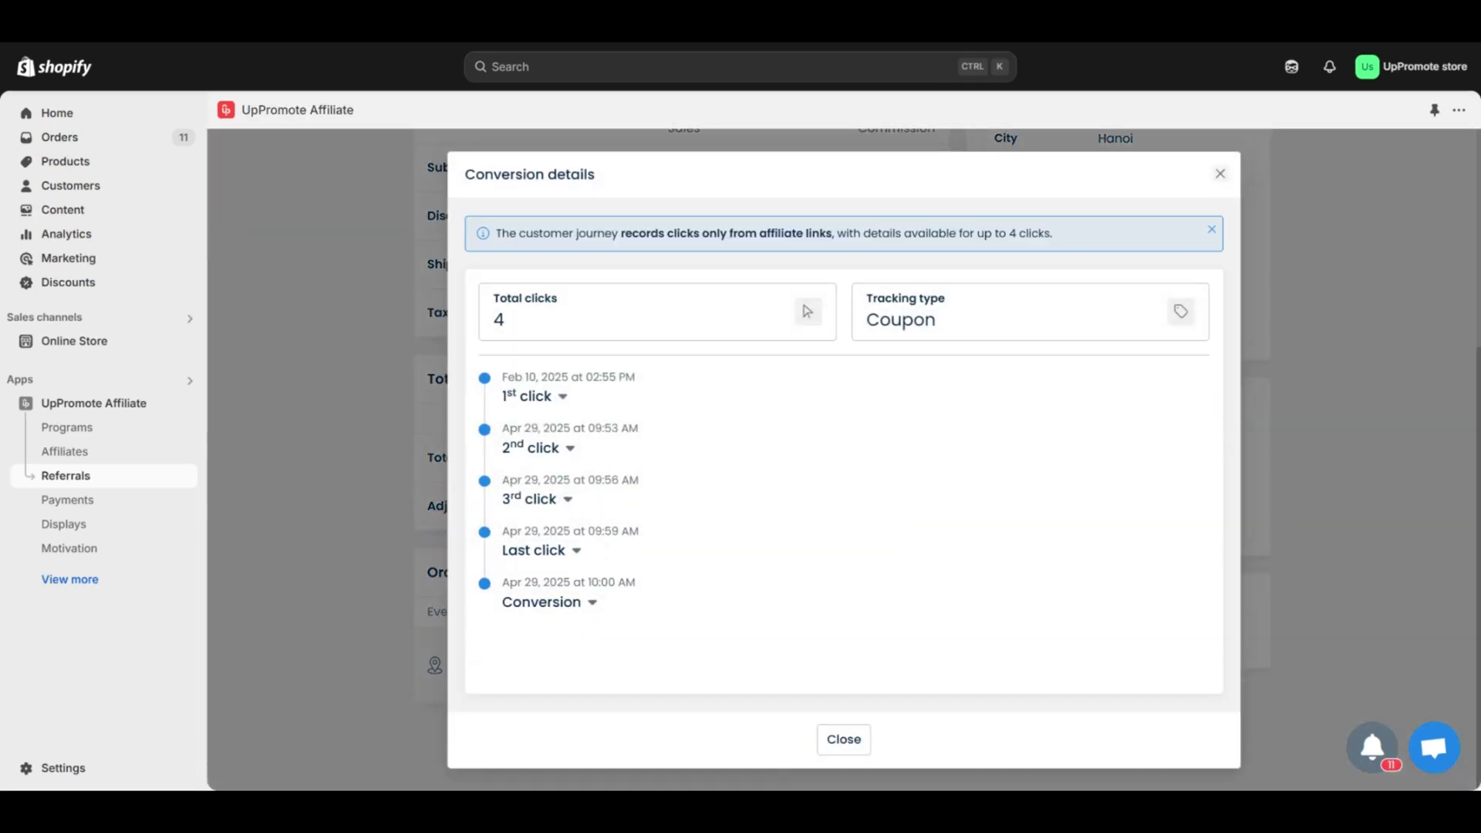
left_click(567, 399)
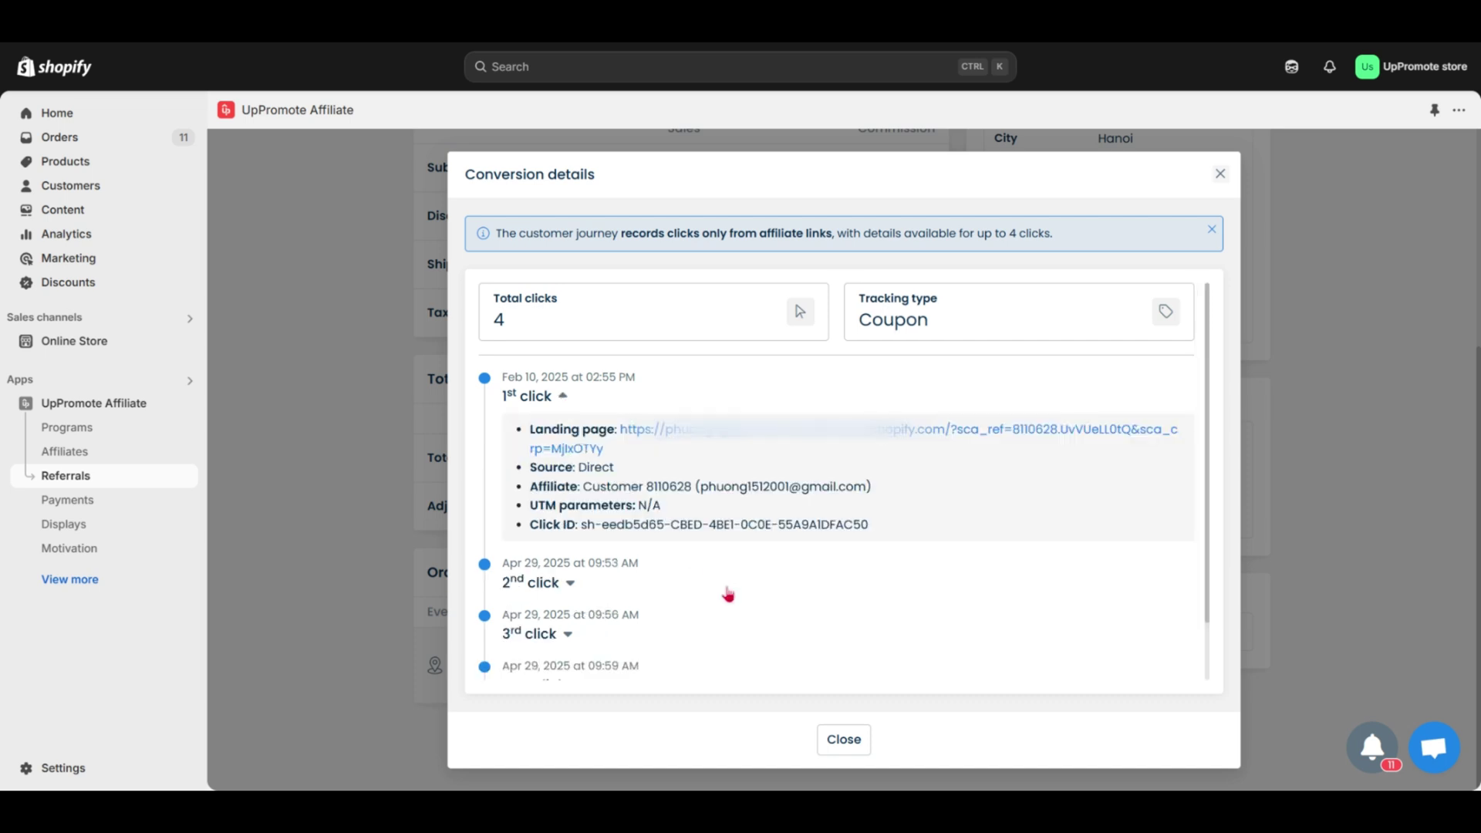
left_click(571, 588)
left_click(561, 619)
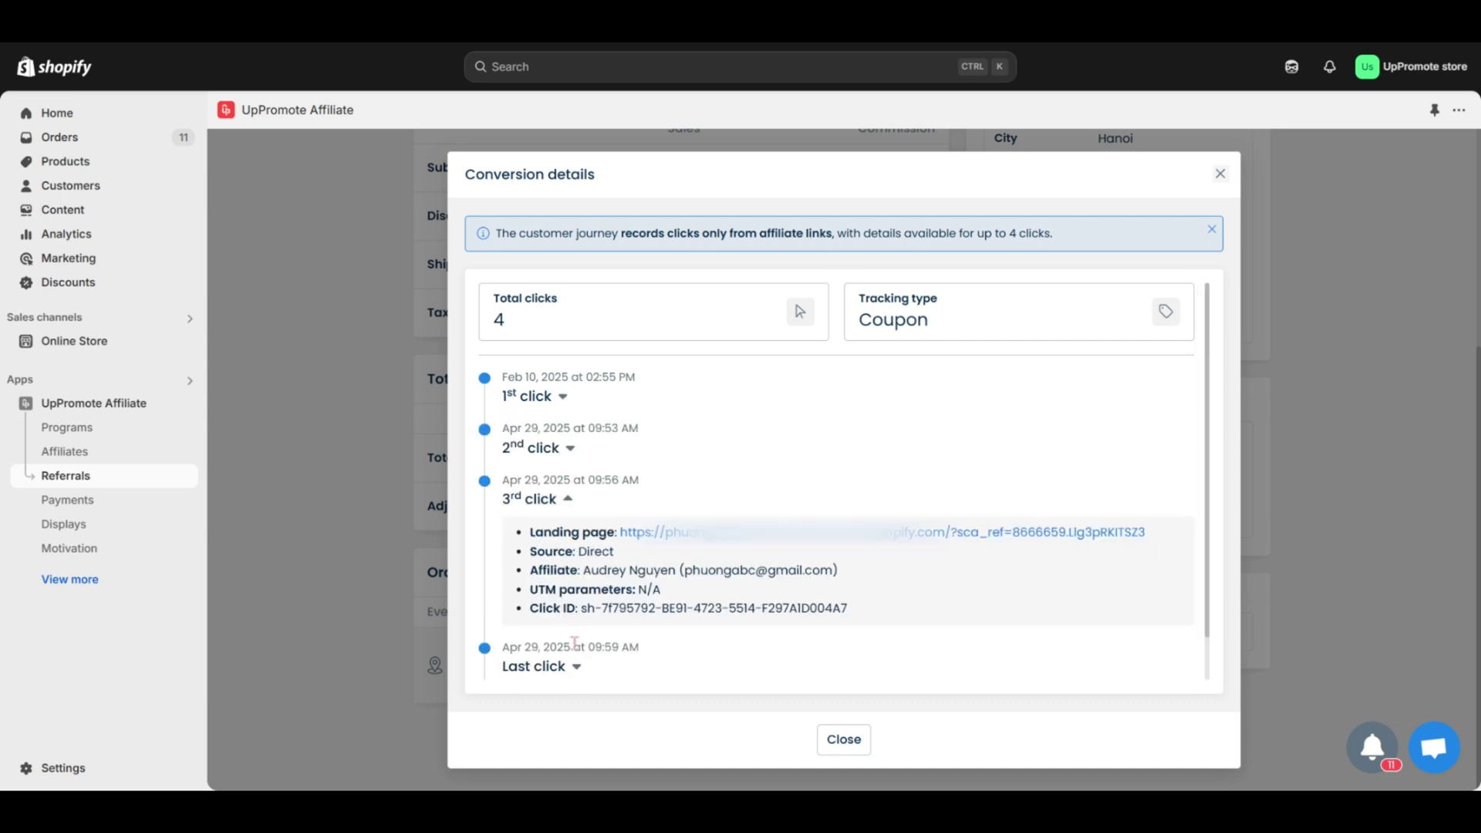
left_click(575, 666)
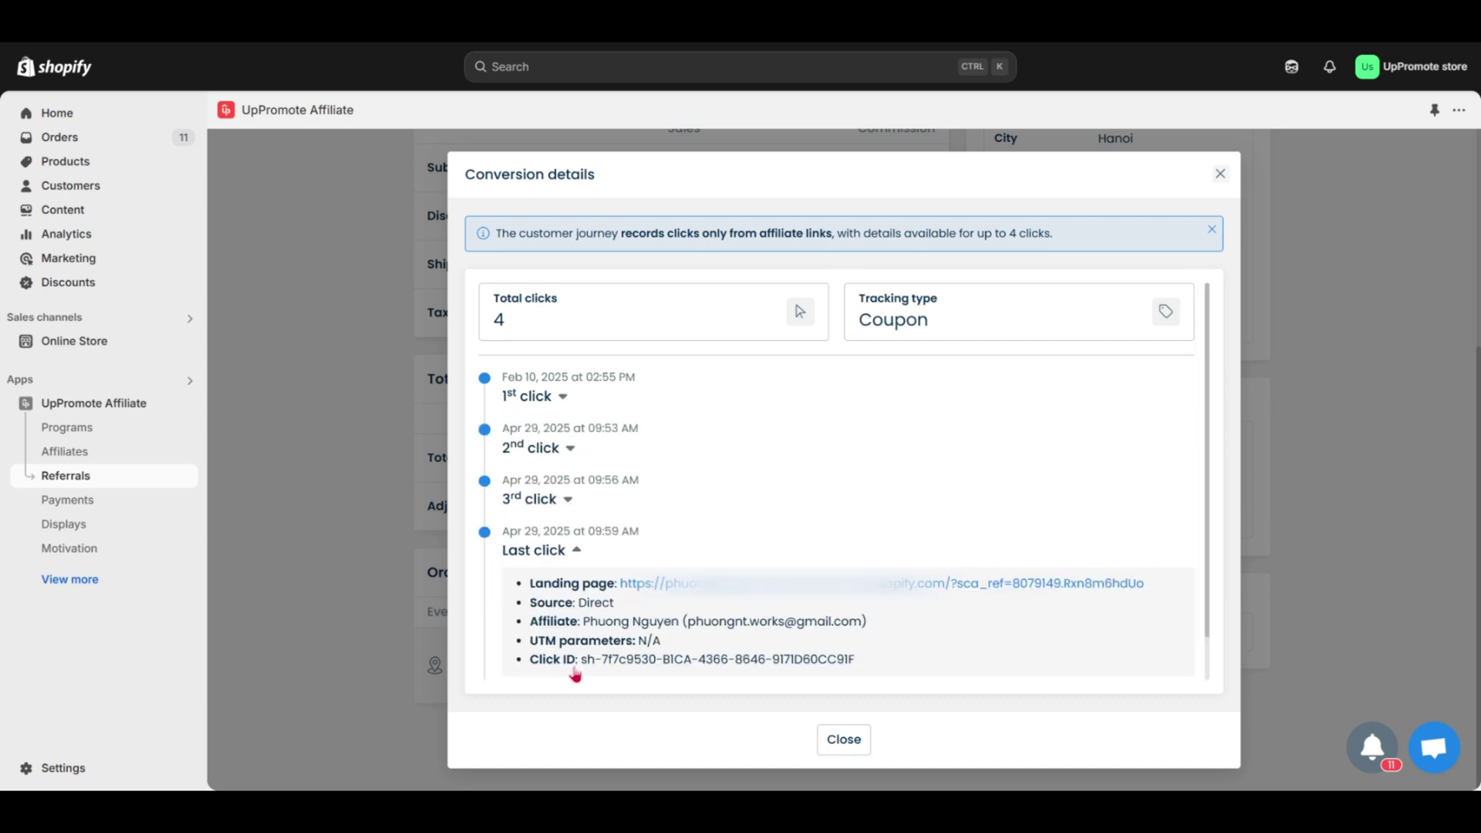
left_click(844, 741)
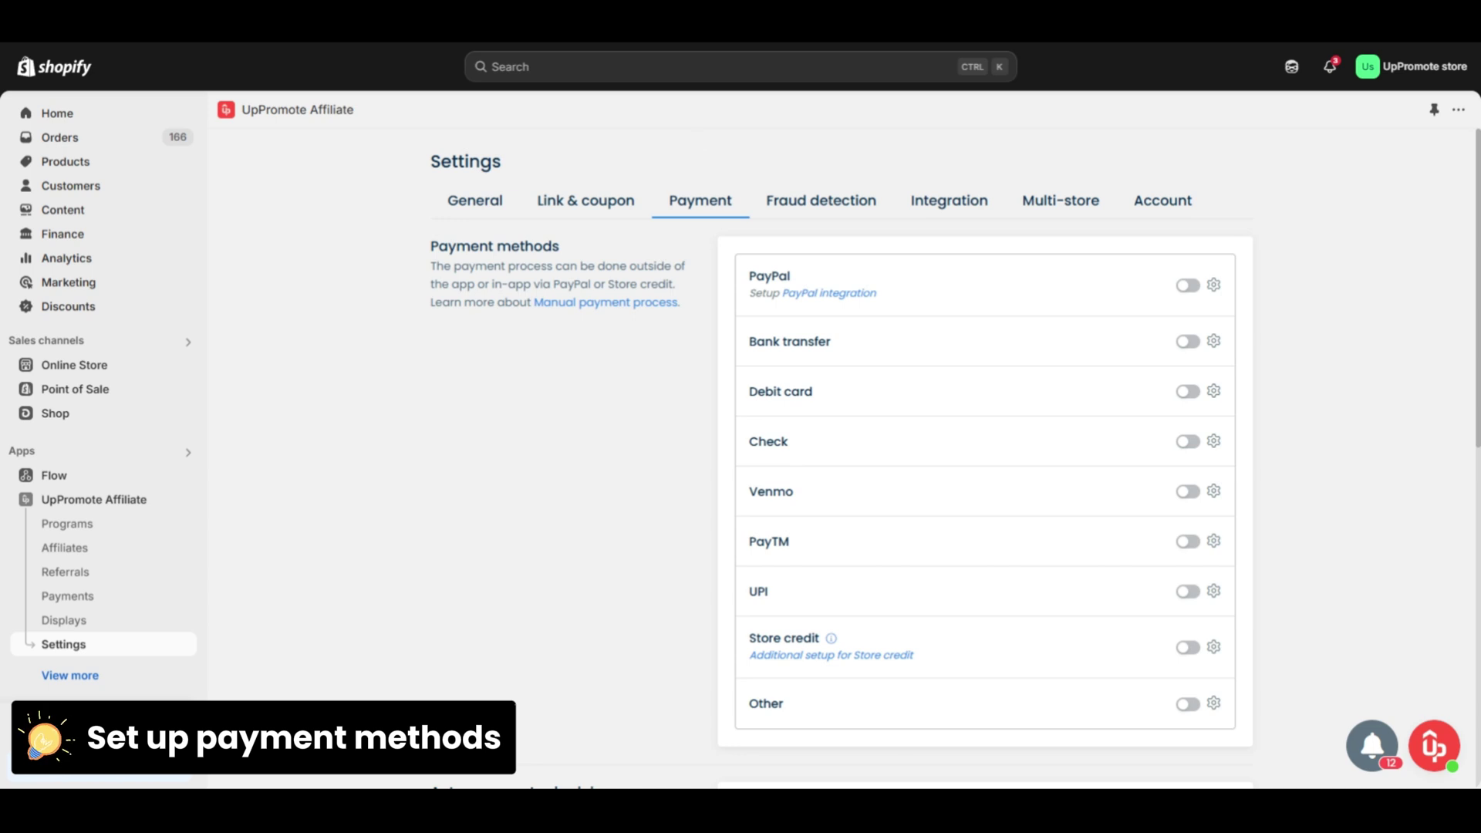
- Turn on PayPal, Bank transfer, Venmo and Store credit as payout methods
left_click(1187, 285)
left_click(1188, 341)
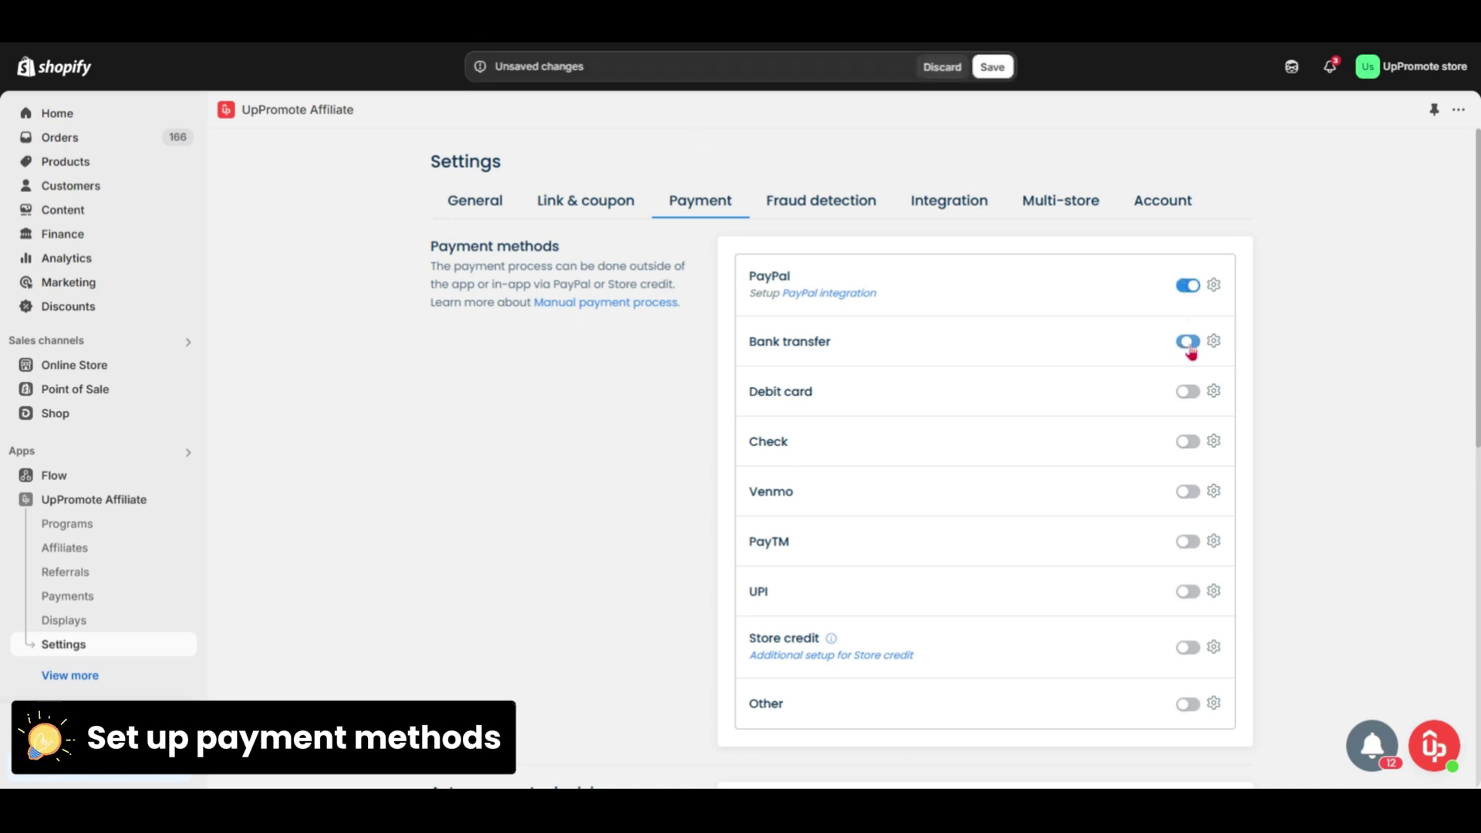
left_click(1187, 491)
left_click(1187, 647)
- Add a custom 'Digital wallets' method described 'Use digital wallets to pay' and save
left_click(1188, 703)
type("gital wallets")
left_click(785, 723)
key("ctrl+a")
type("U")
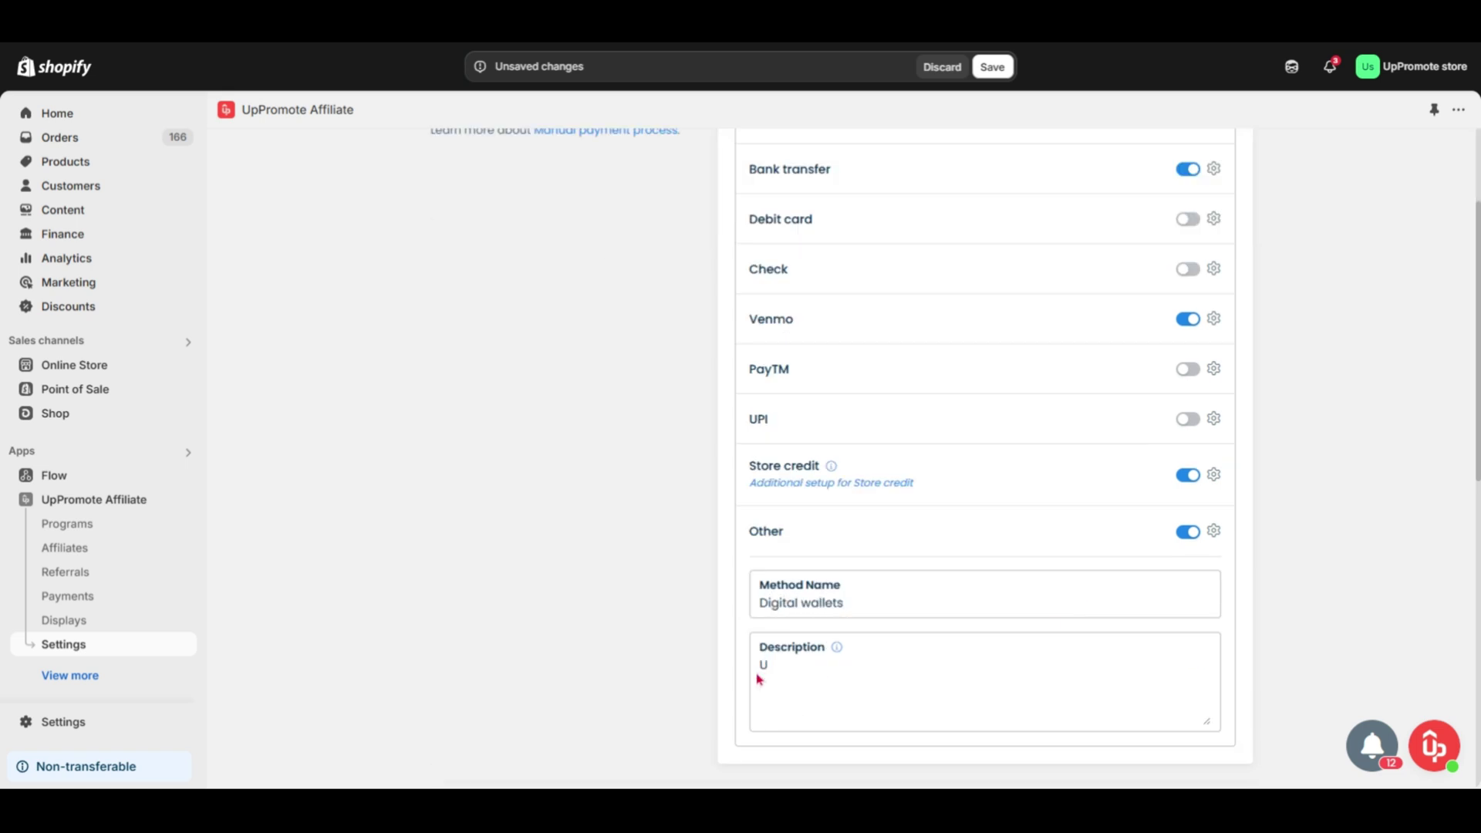
type("se digital wallets to pay")
key("ctrl+s")
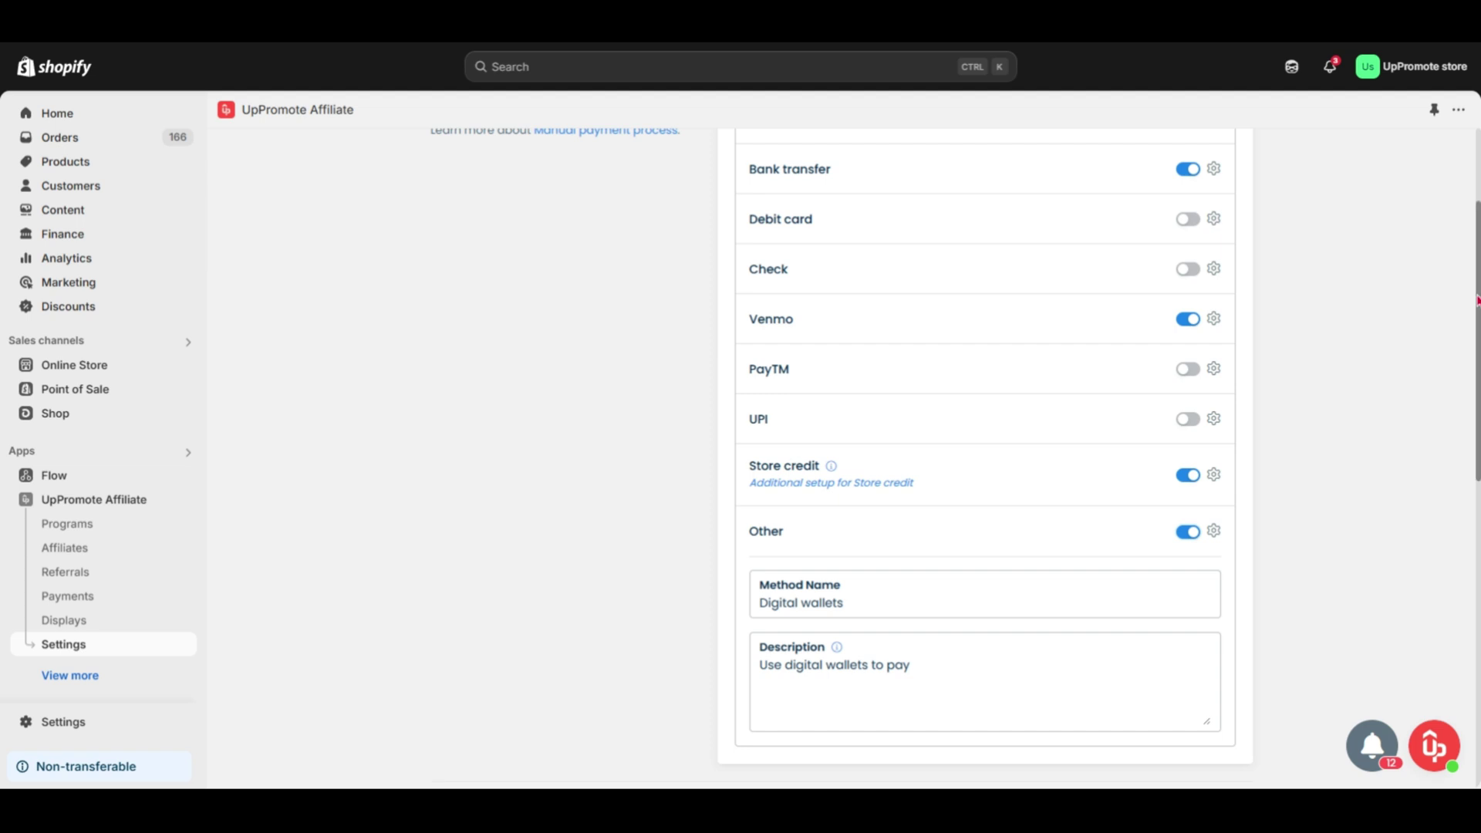
scroll(984, 463, "down", 4)
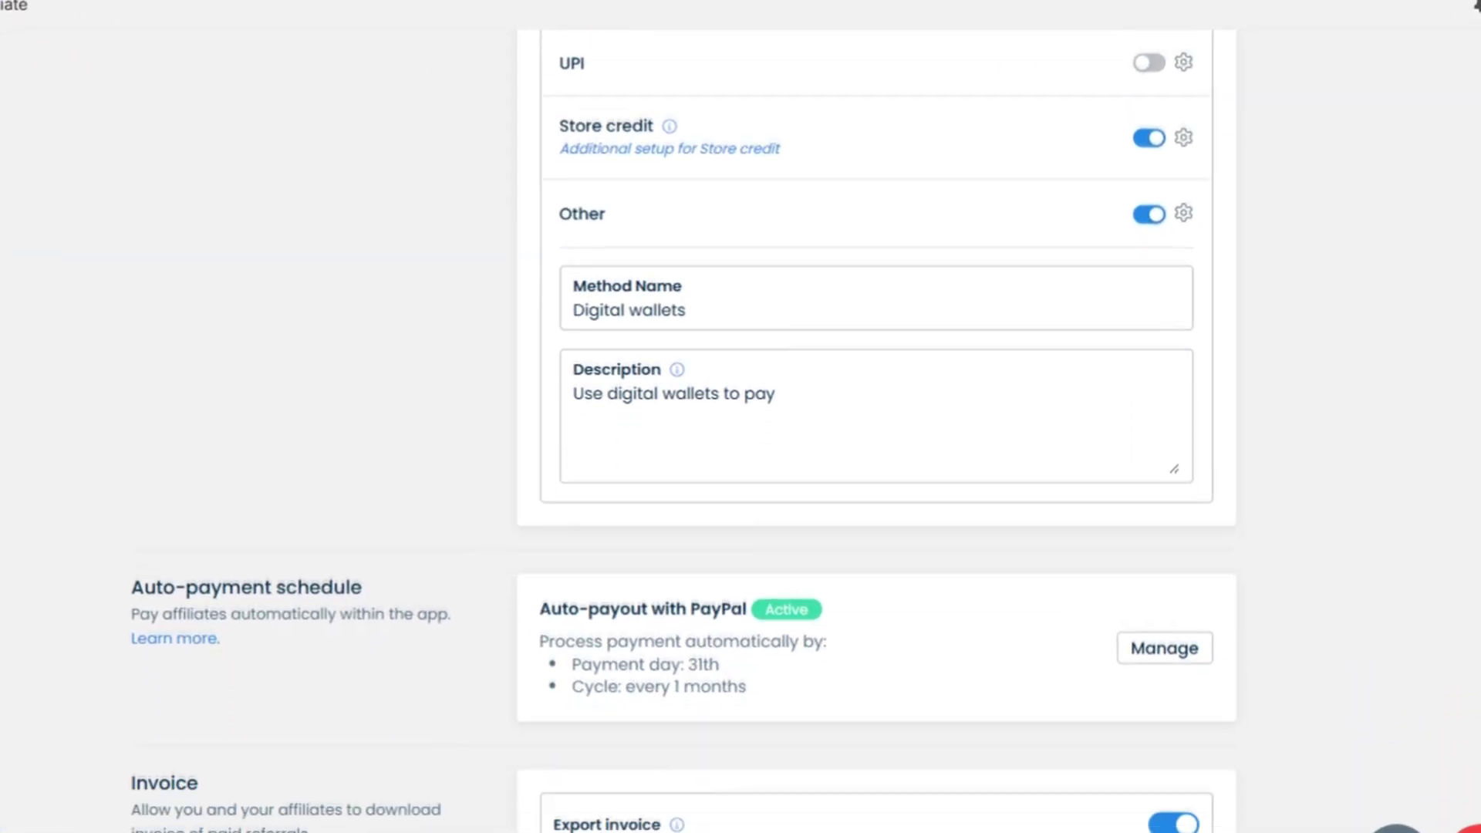
scroll(876, 432, "down", 2)
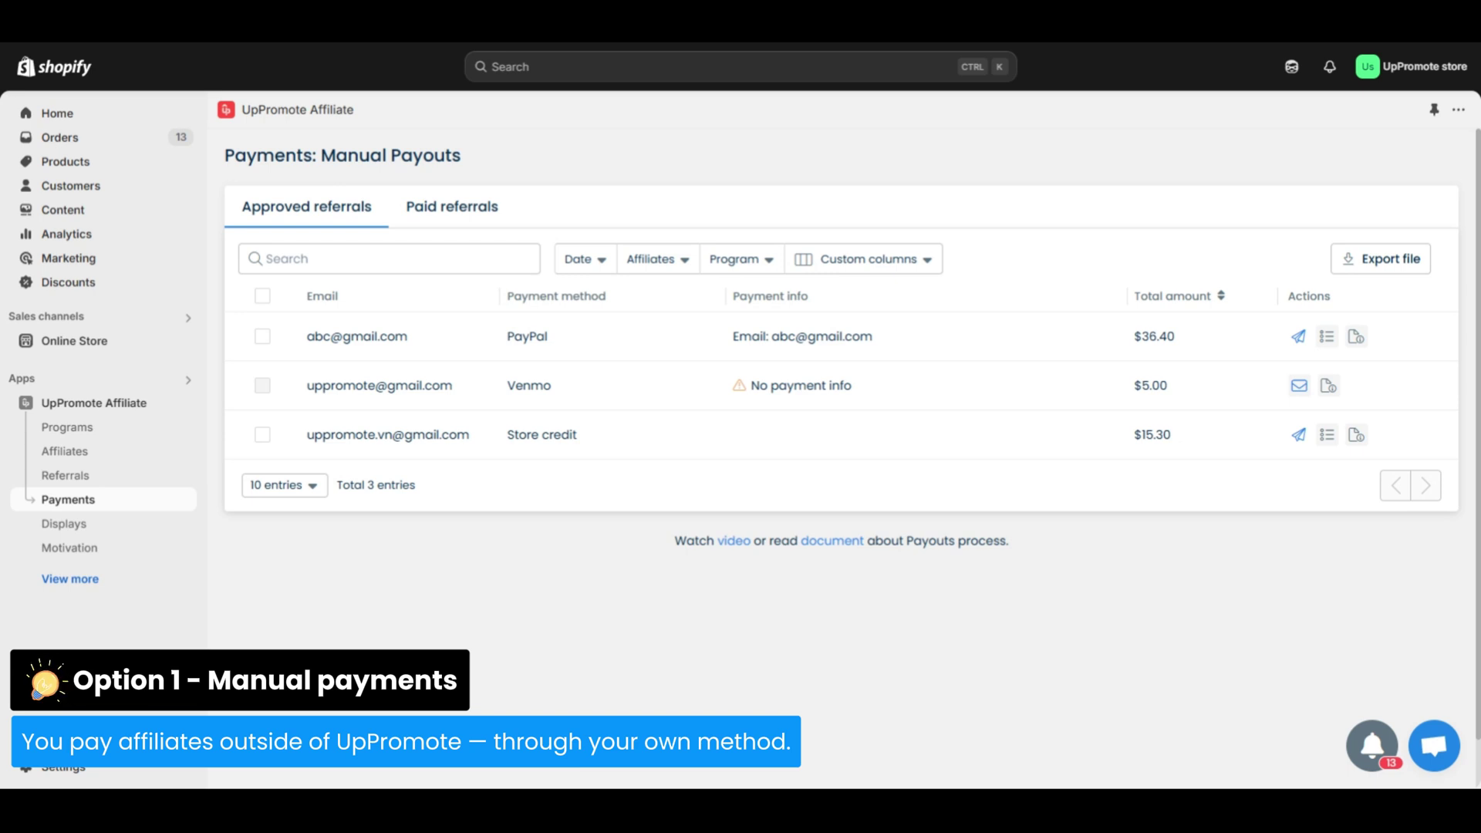
- Confirm the $36.40 PayPal commission as paid outside the app, then view Paid referrals
left_click(1301, 338)
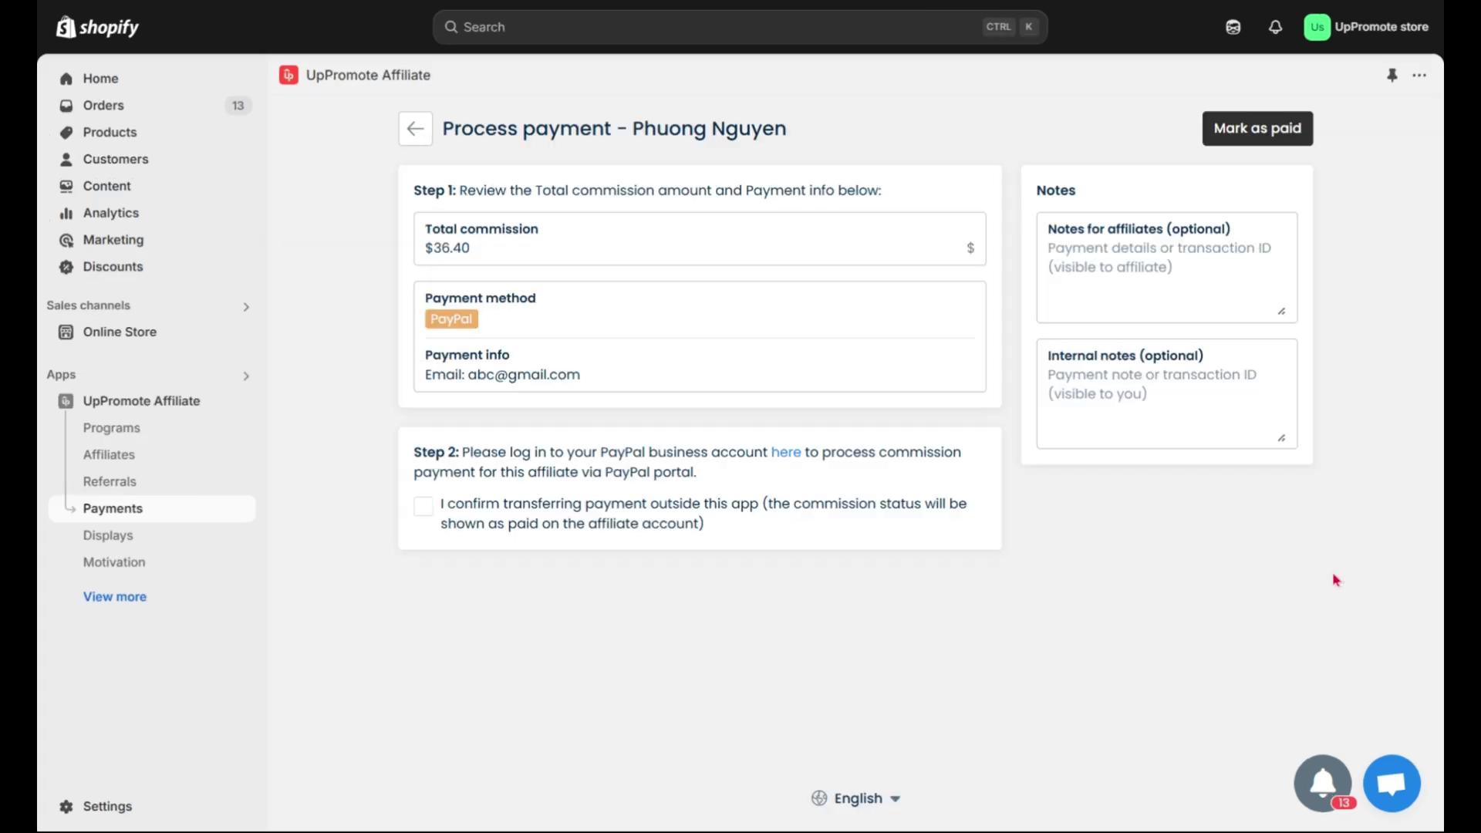
left_click(423, 500)
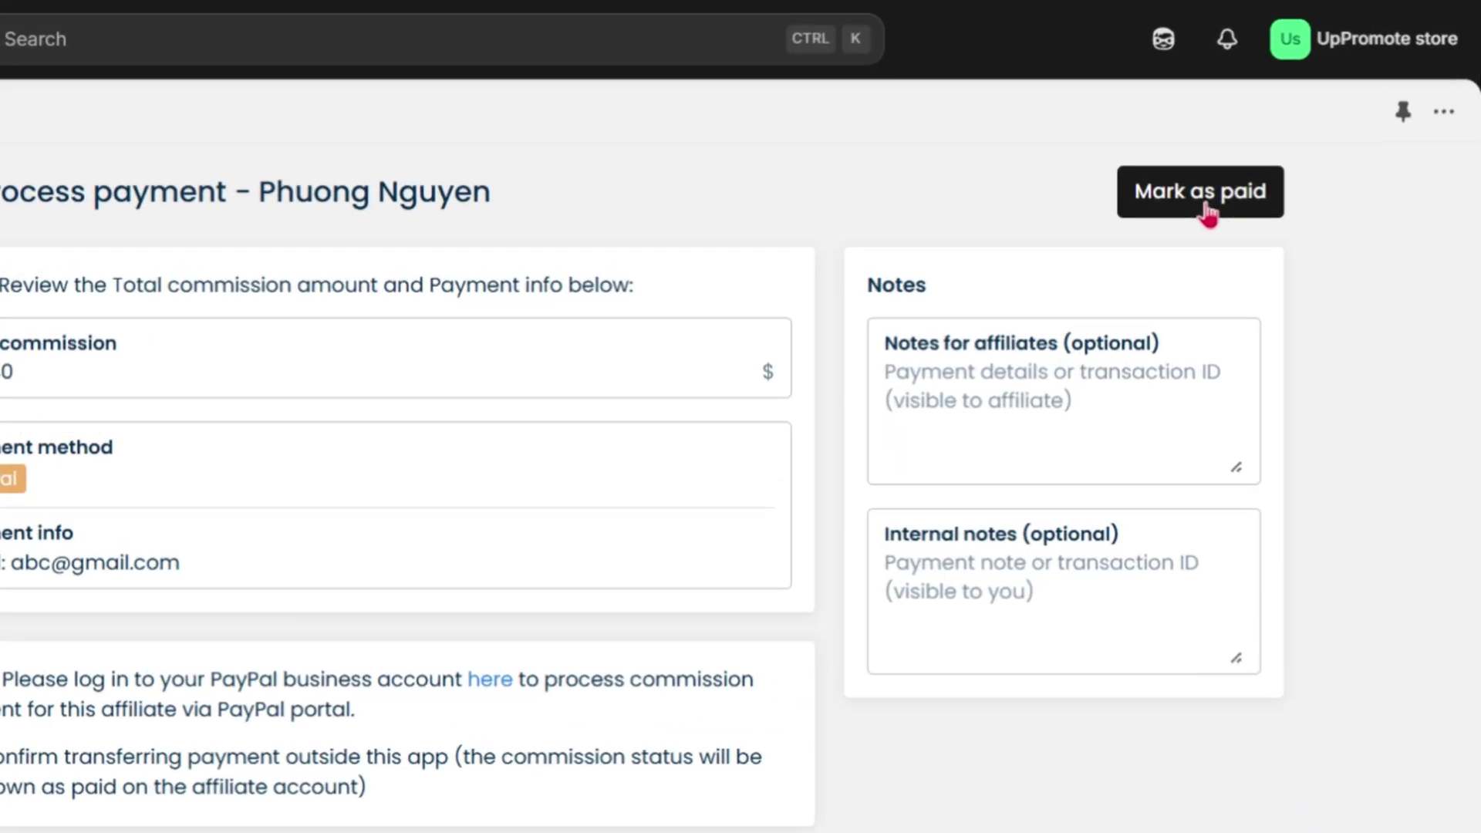
left_click(1207, 216)
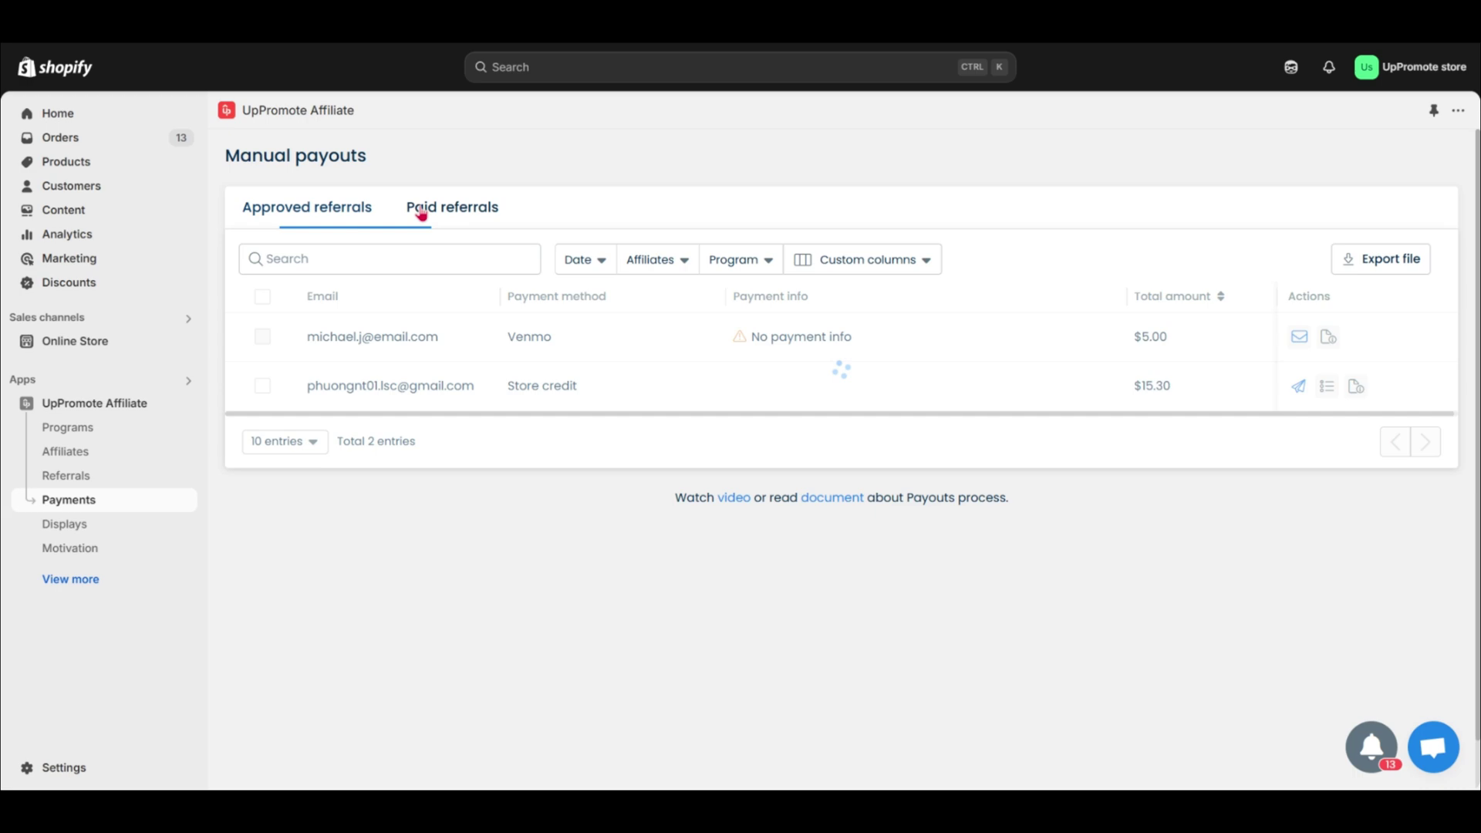
left_click(438, 210)
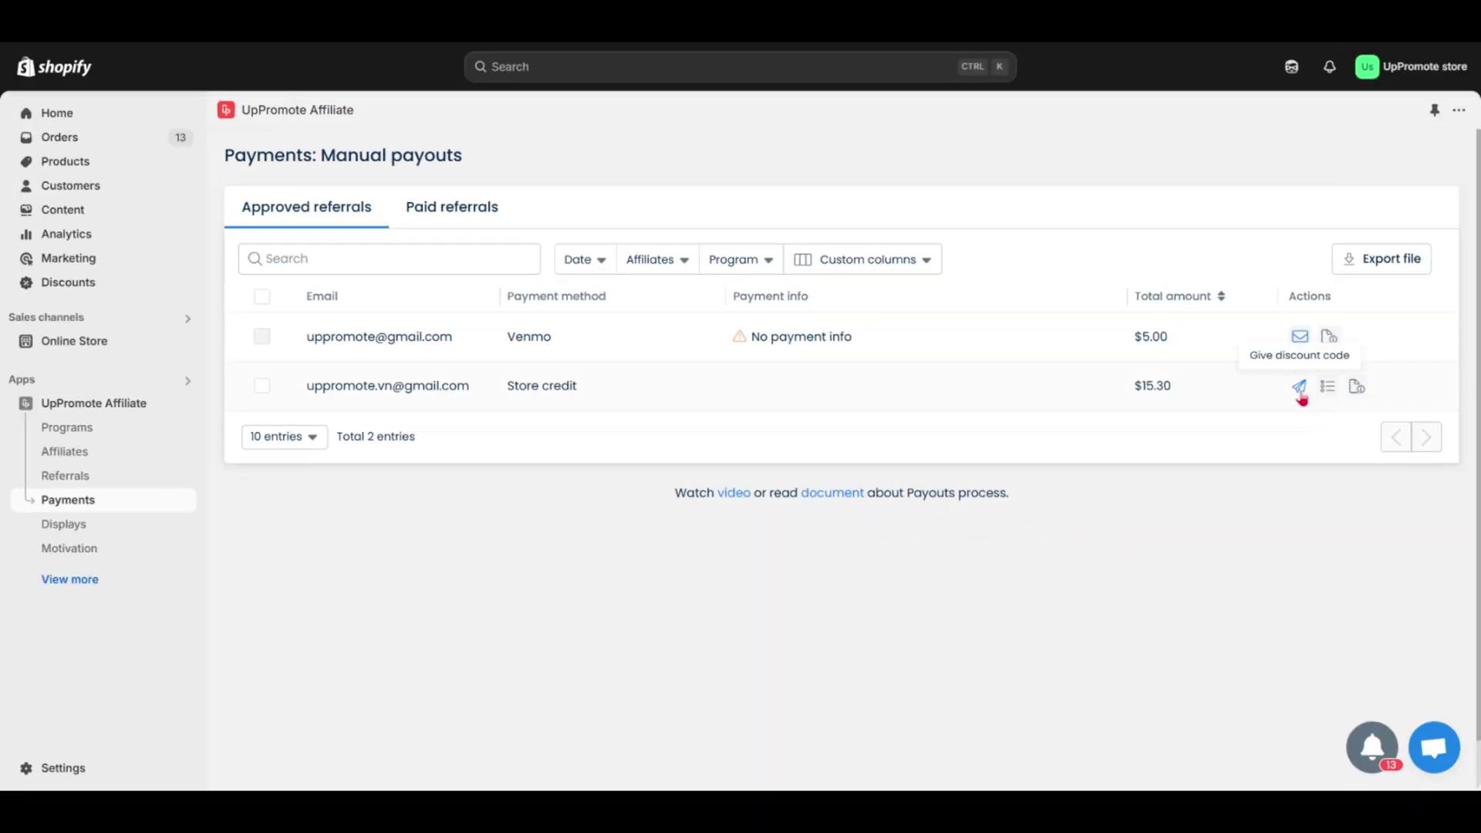
- Issue the $15.30 store credit as a discount code; pay $256.46 via PayPal with subject 'Paypal payouts'
left_click(1300, 389)
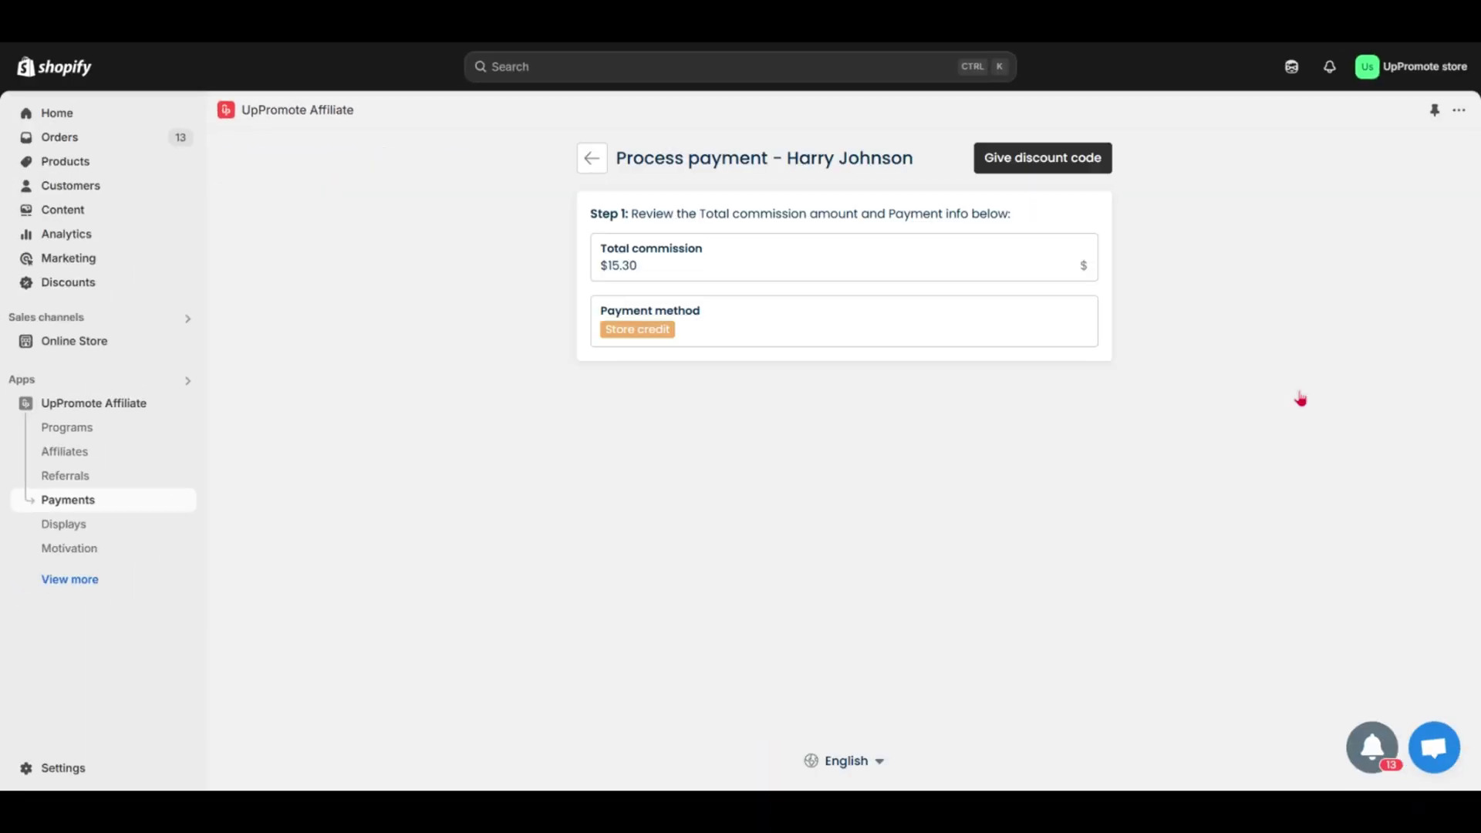
left_click(1058, 162)
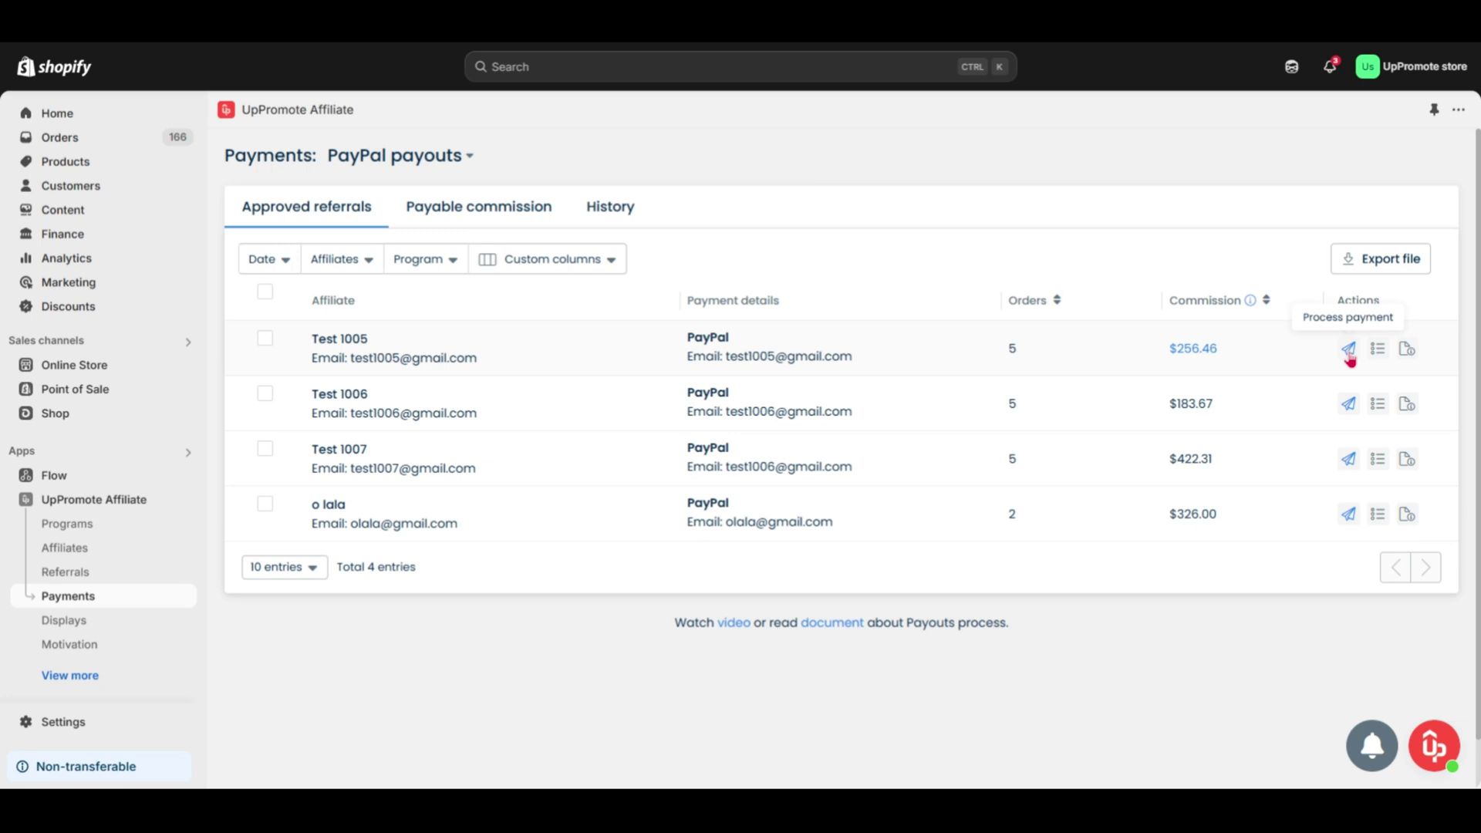
left_click(1349, 354)
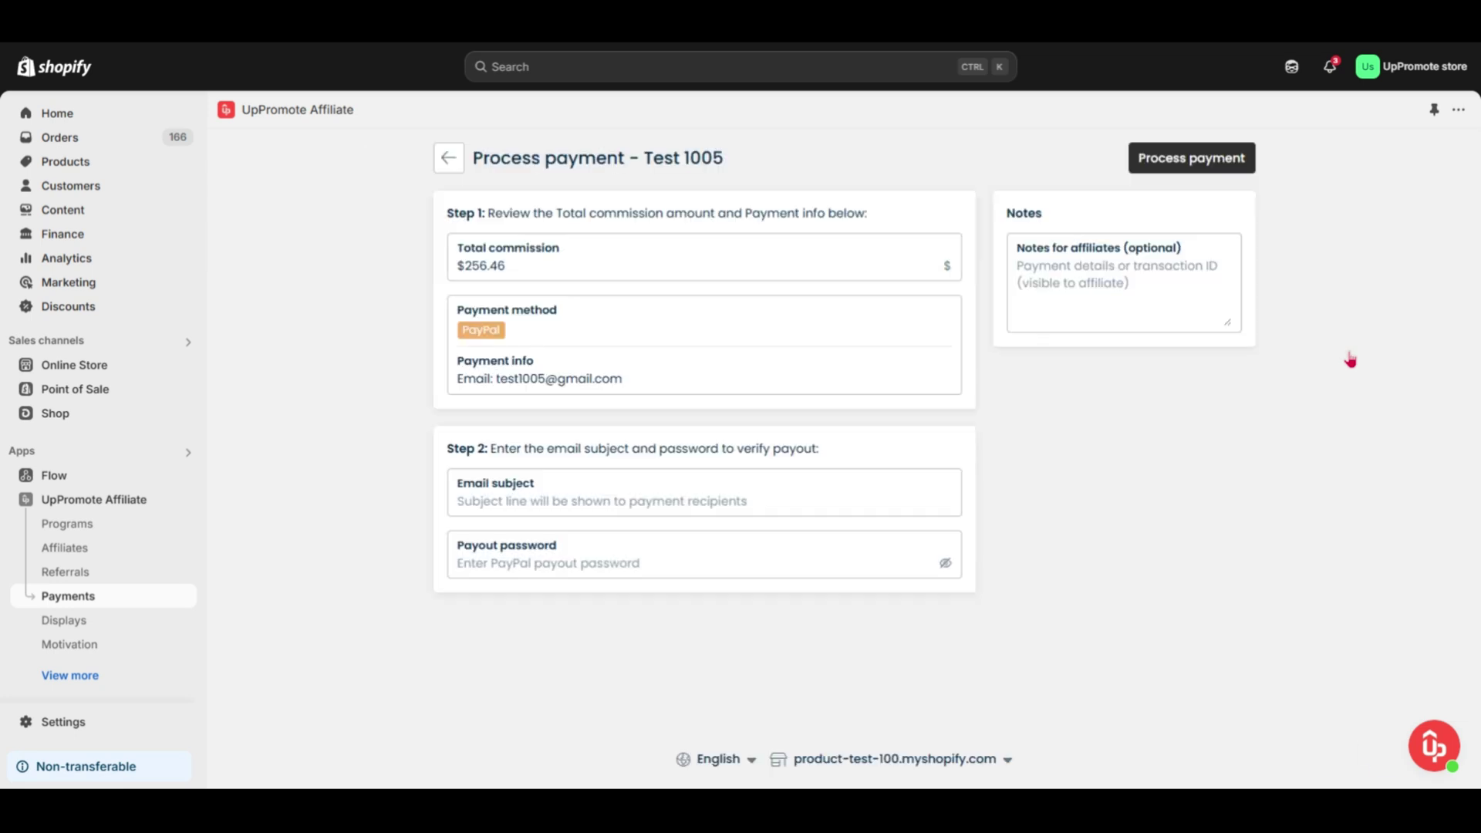
key("ctrl+v")
left_click(486, 562)
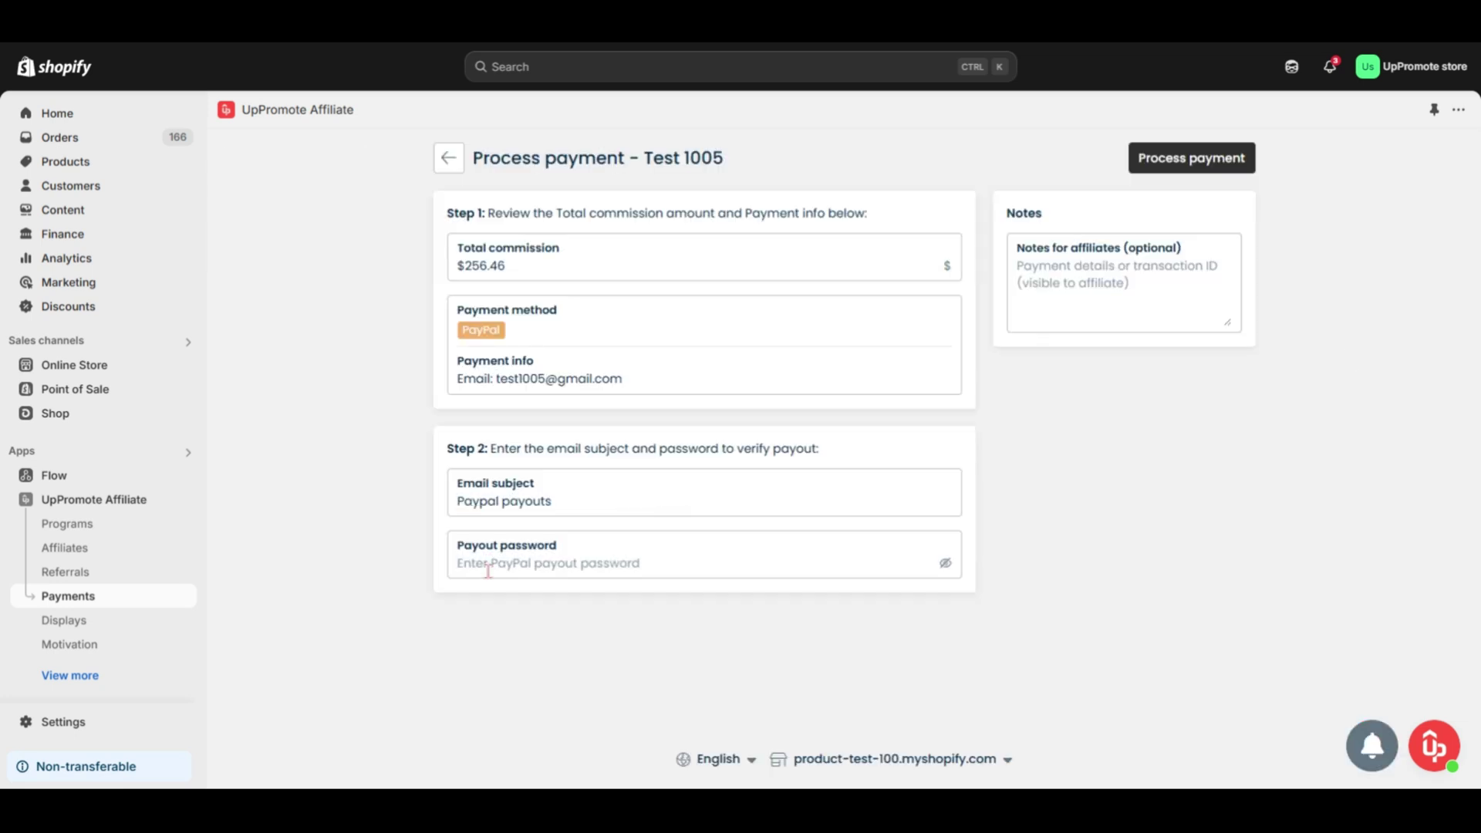
type("•••••••")
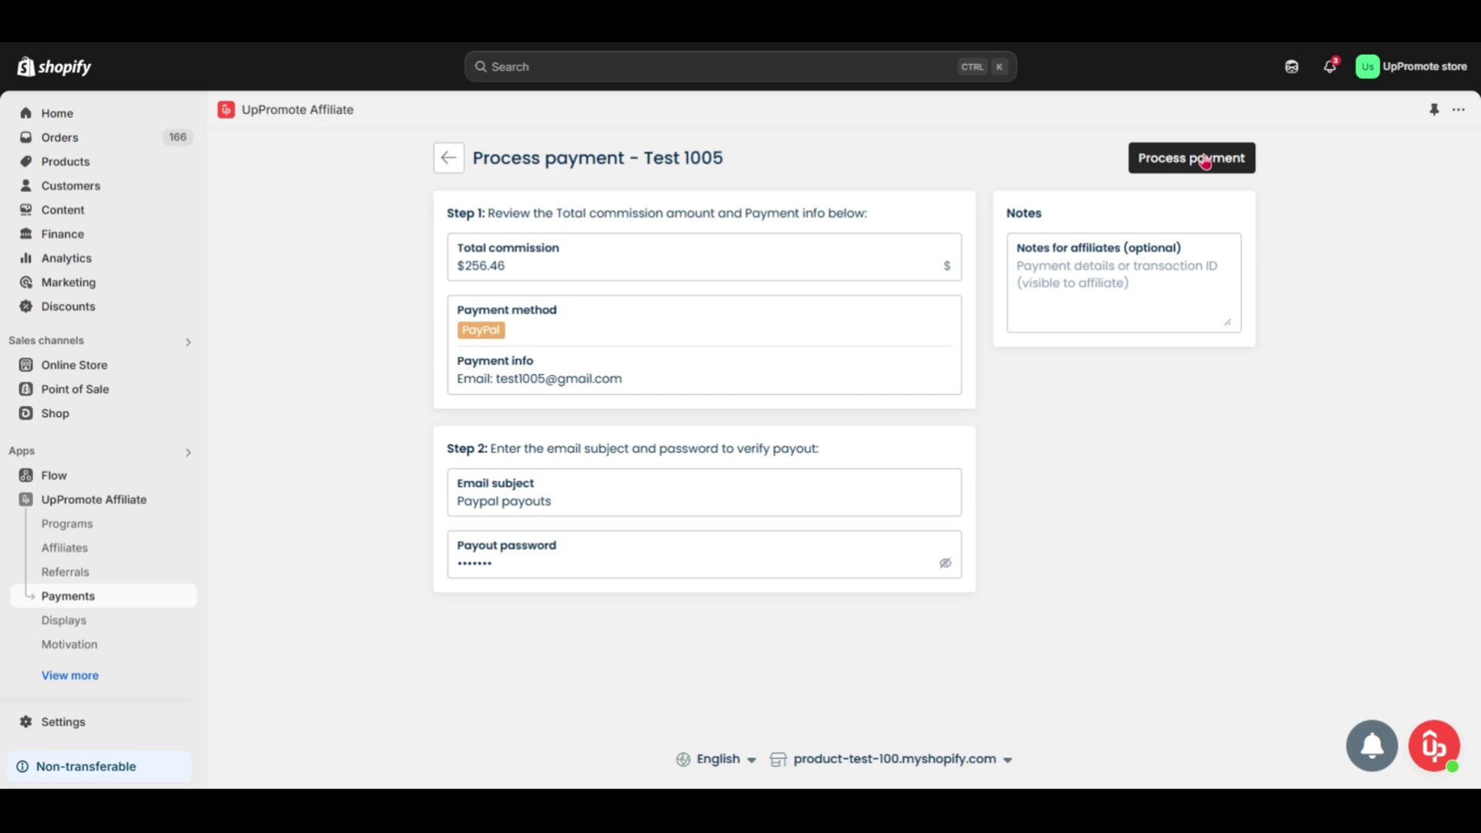
left_click(1203, 160)
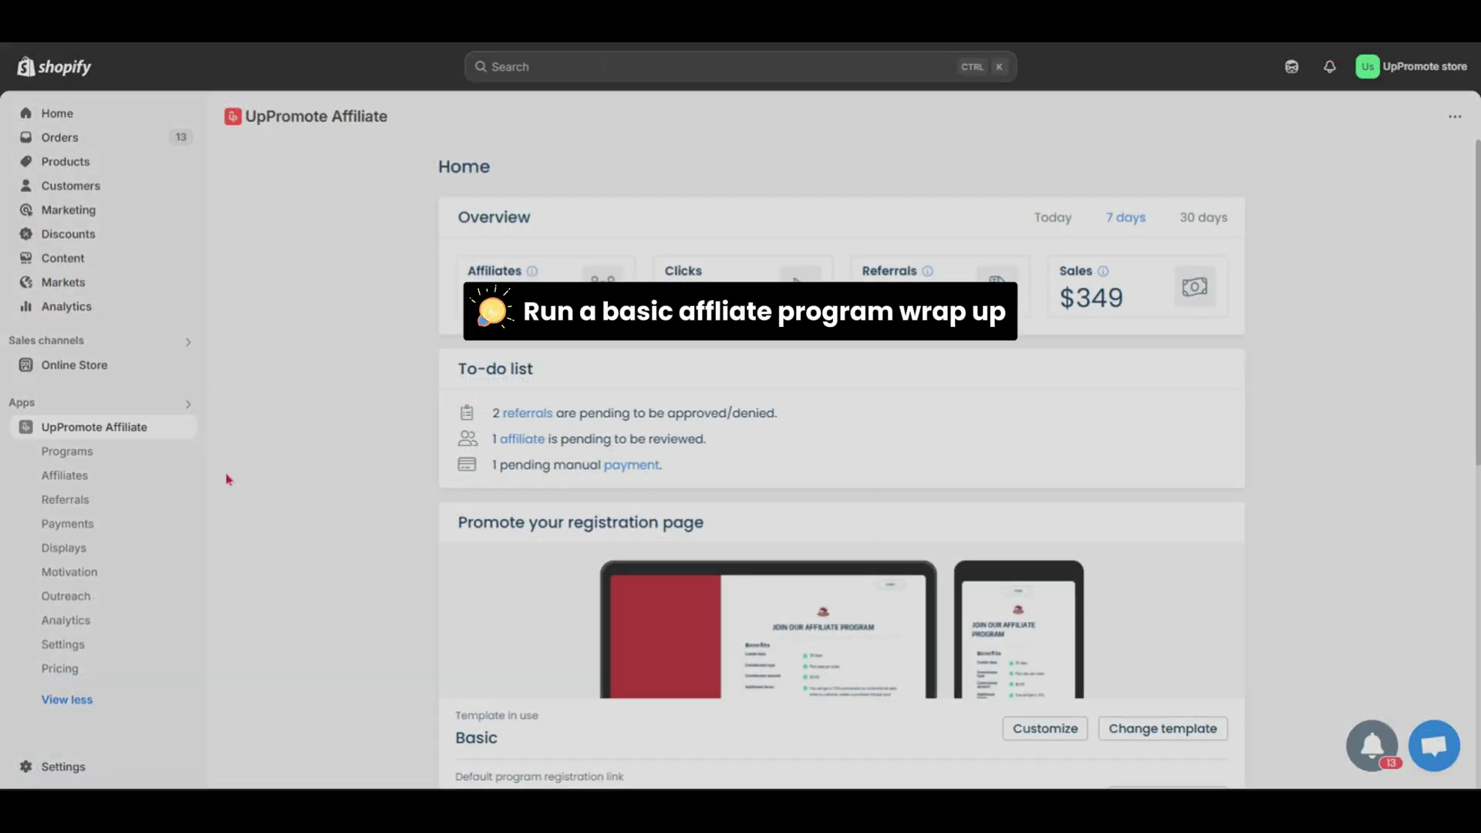
- Browse the Programs, Affiliates, Referrals, Payments and Displays pages from the sidebar
left_click(144, 454)
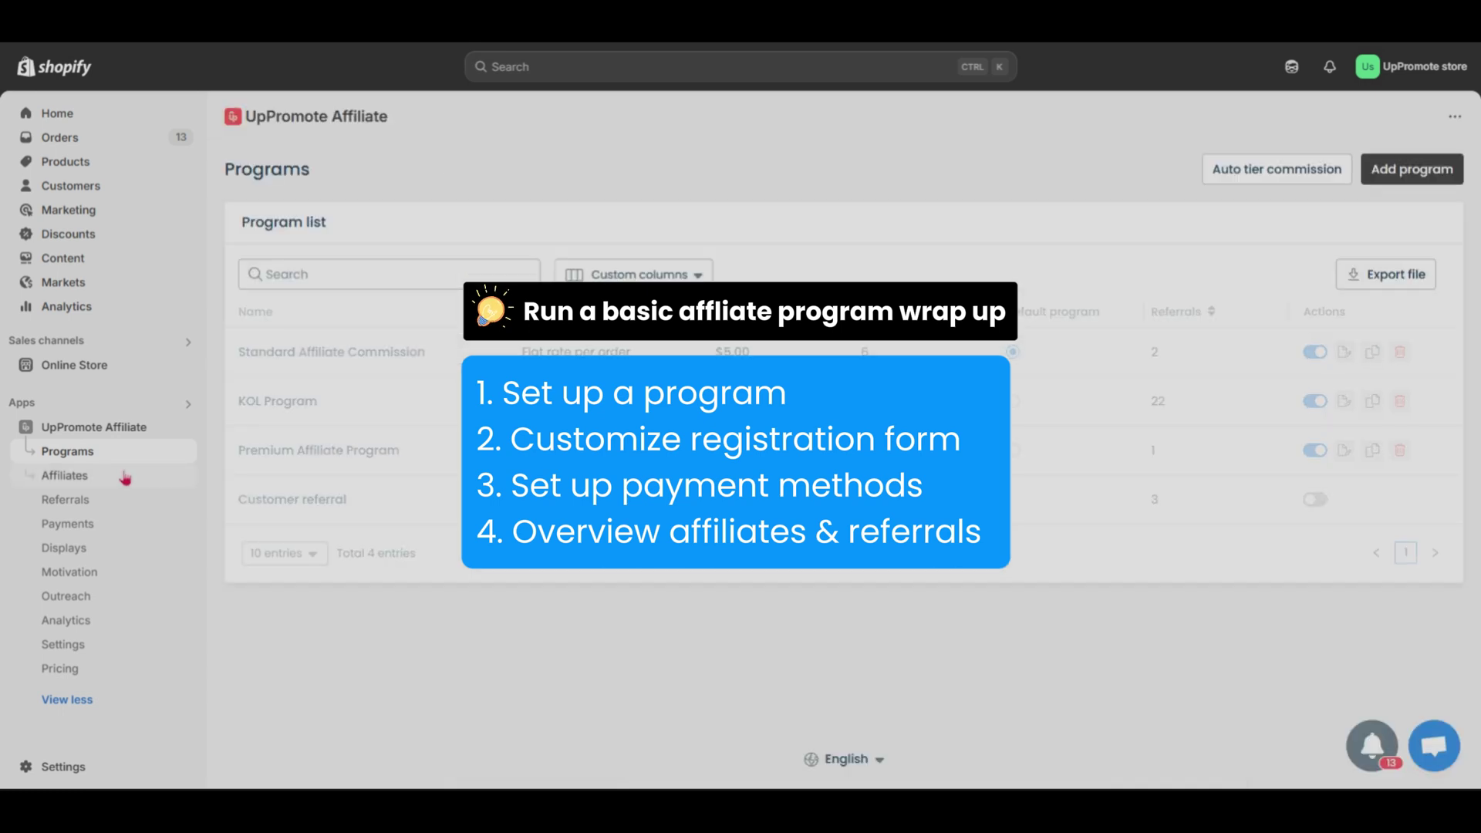
left_click(115, 475)
left_click(112, 502)
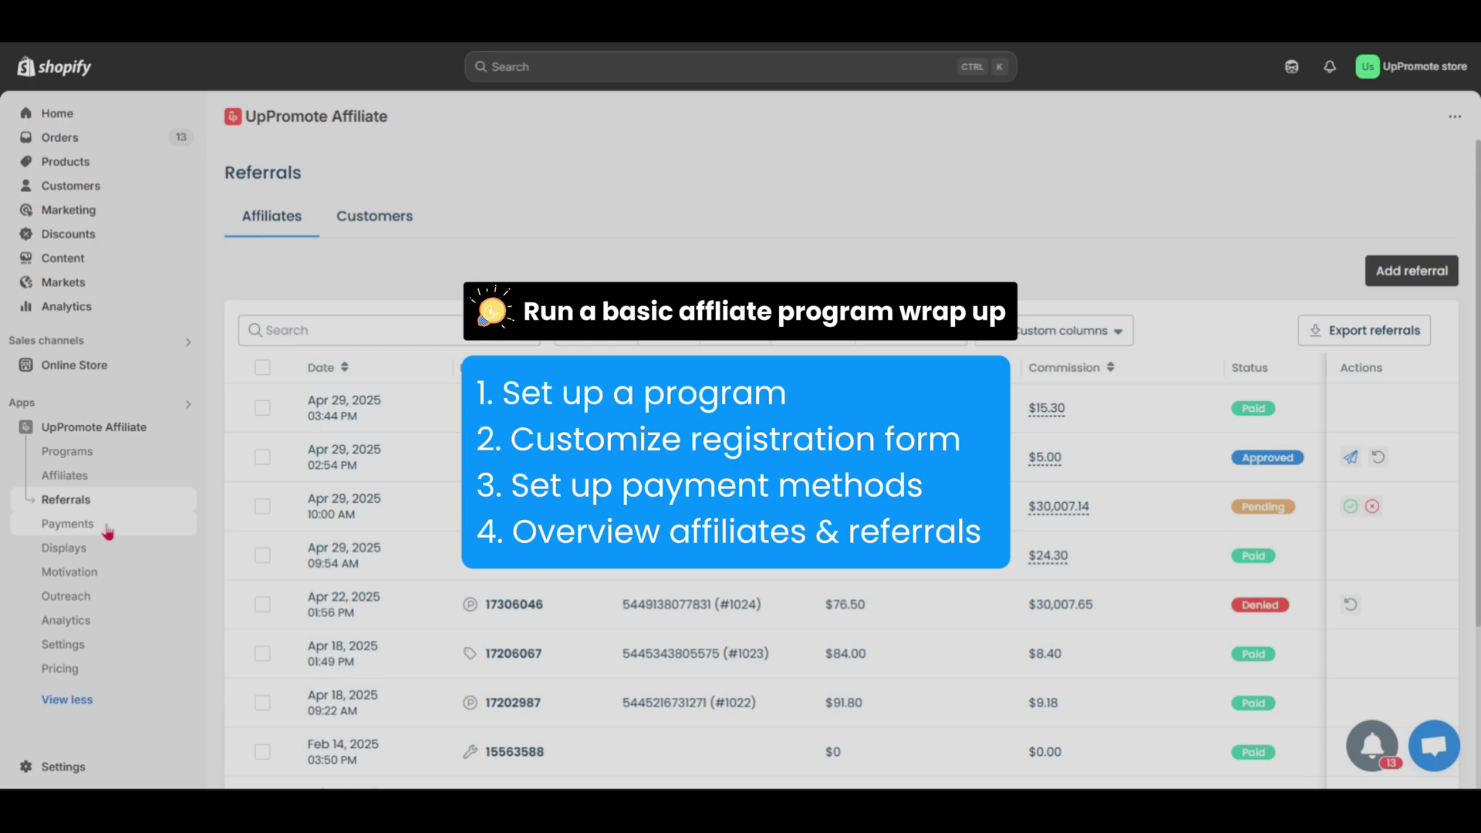
left_click(107, 528)
left_click(107, 551)
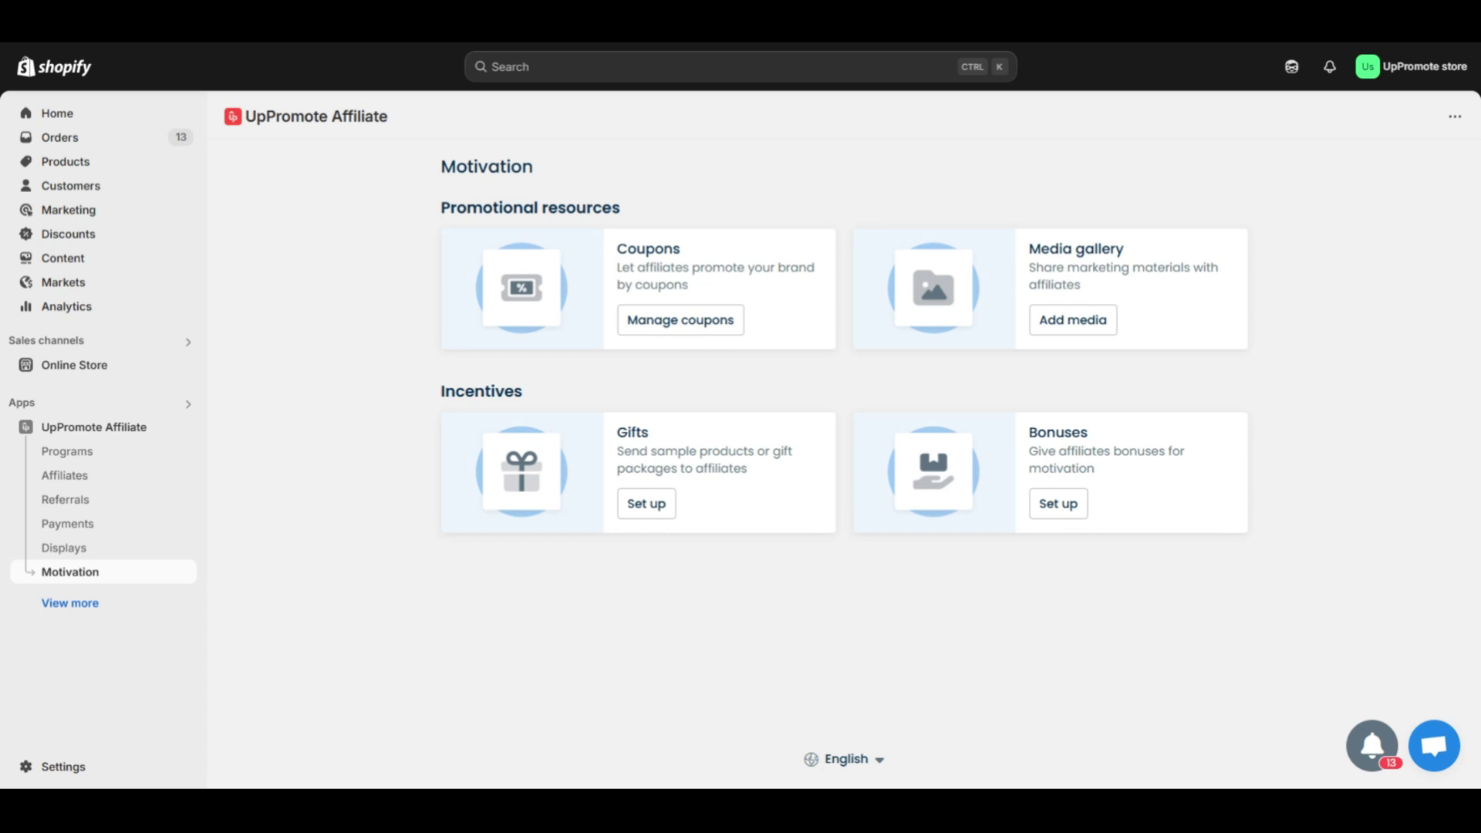
- Open Manage coupons to list the five affiliate coupons and their discounts
left_click(698, 327)
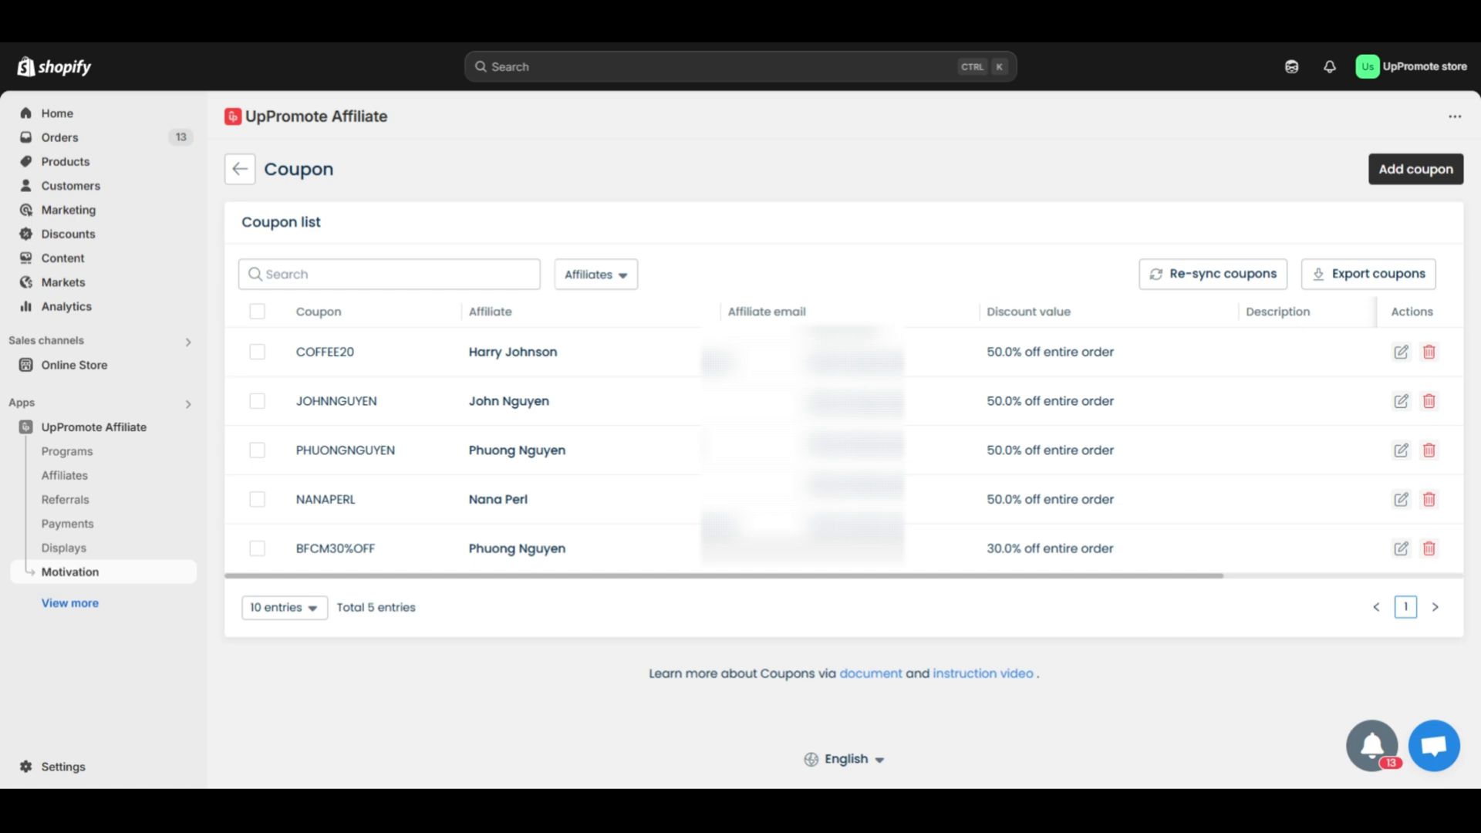
- Open the media gallery from the Motivation page and check the addable media types
left_click(239, 171)
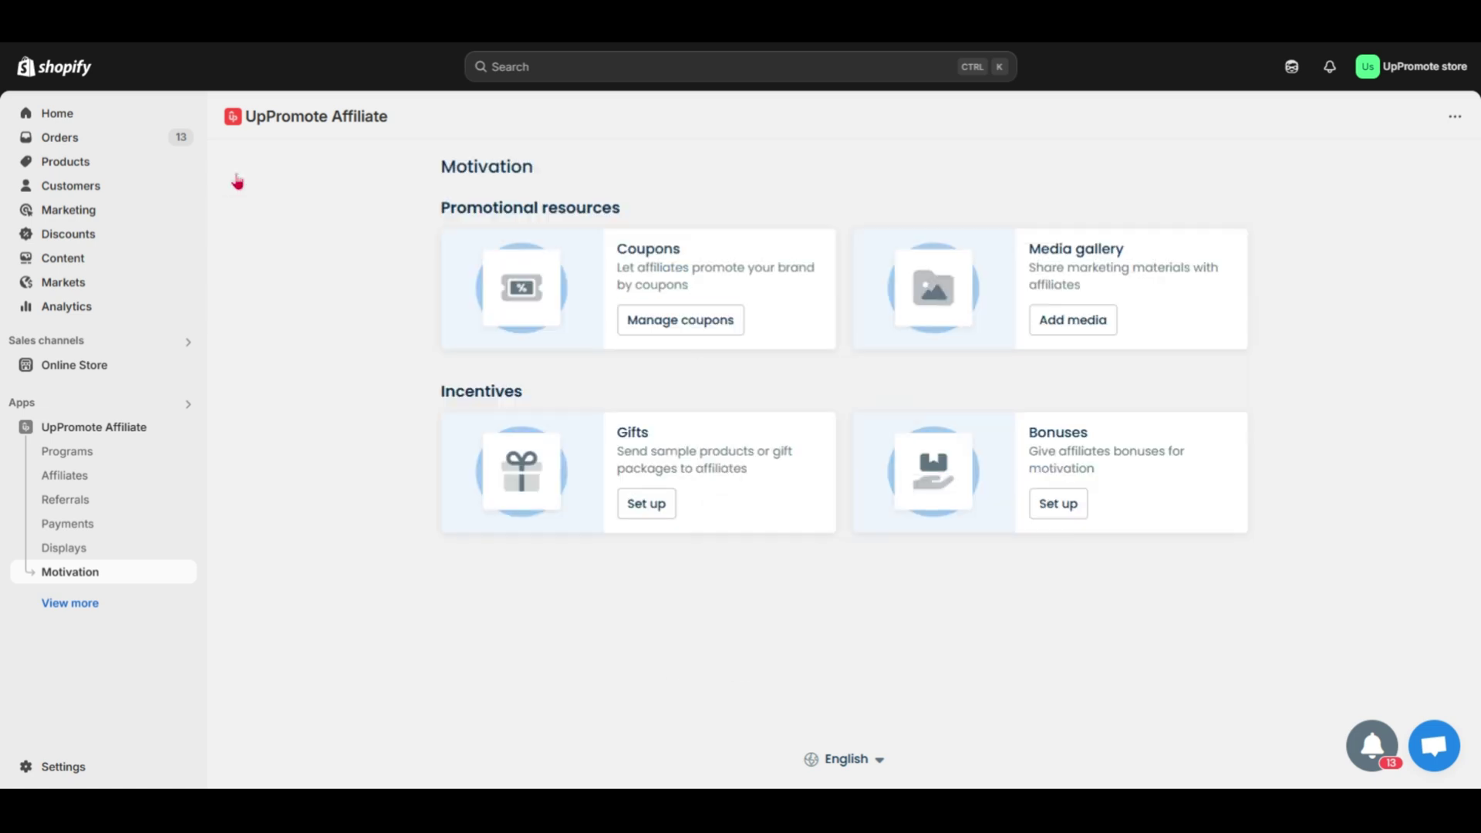
left_click(1074, 332)
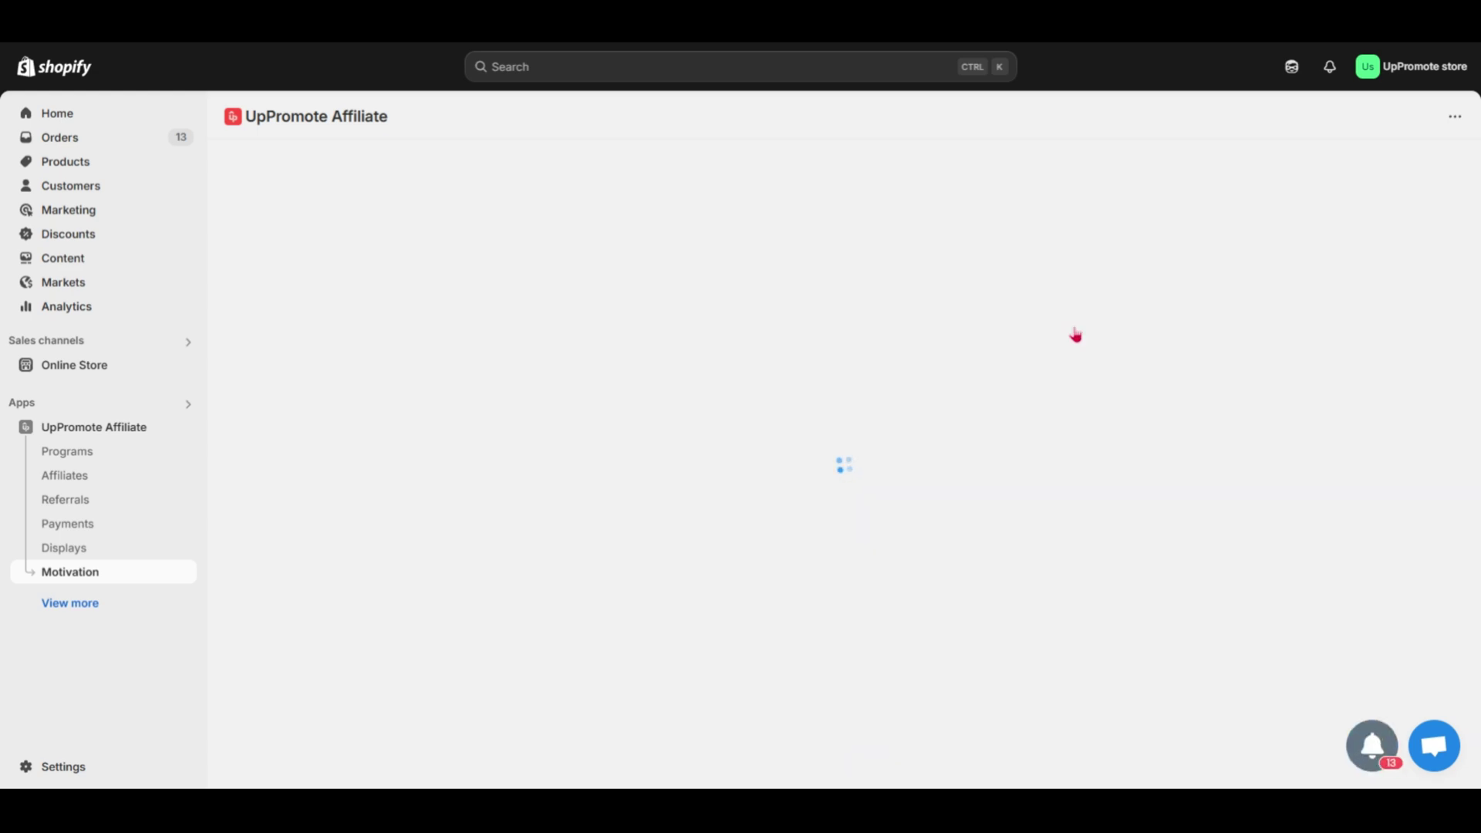
left_click(1223, 182)
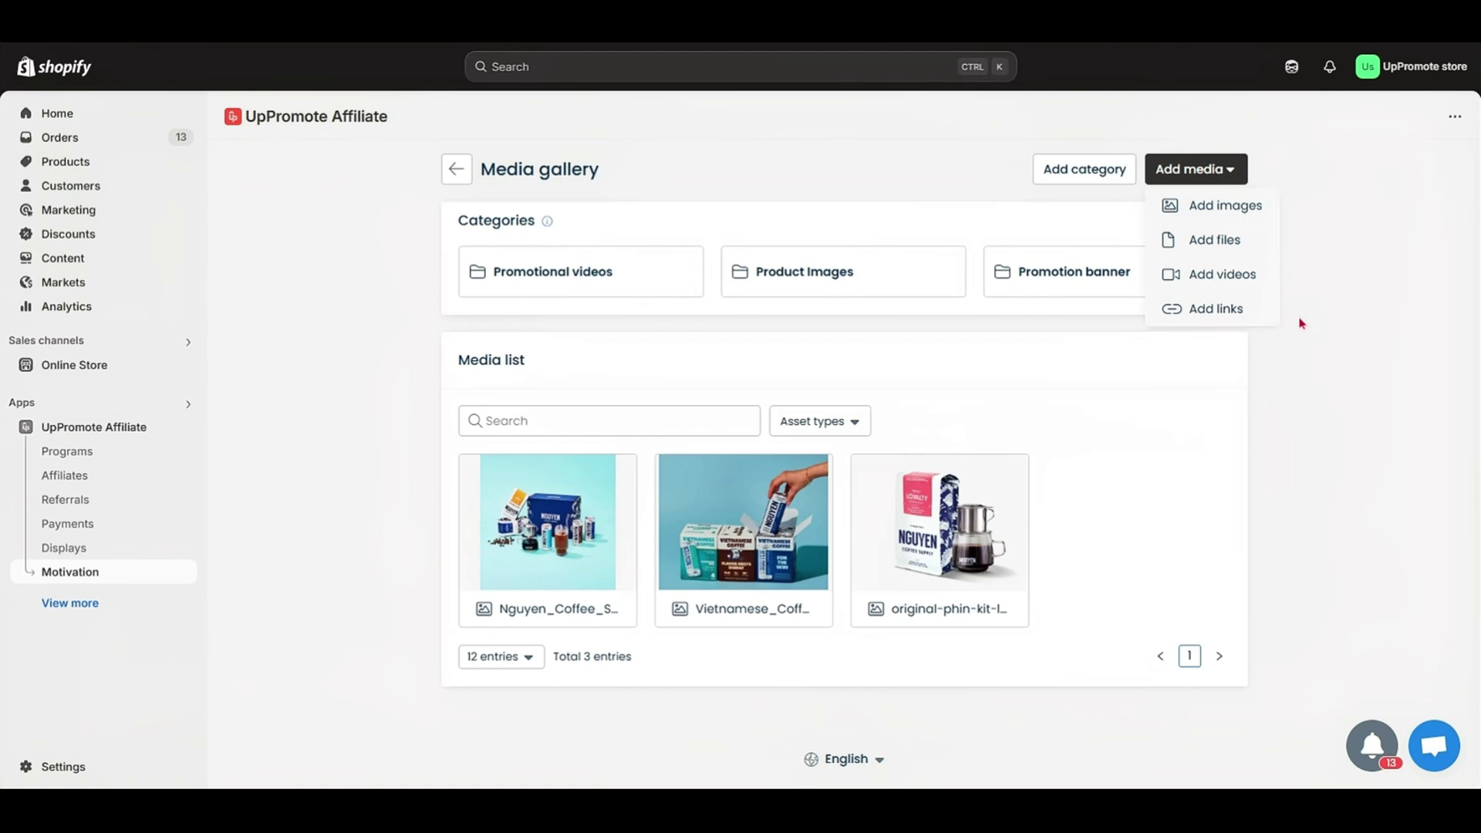
left_click(1302, 323)
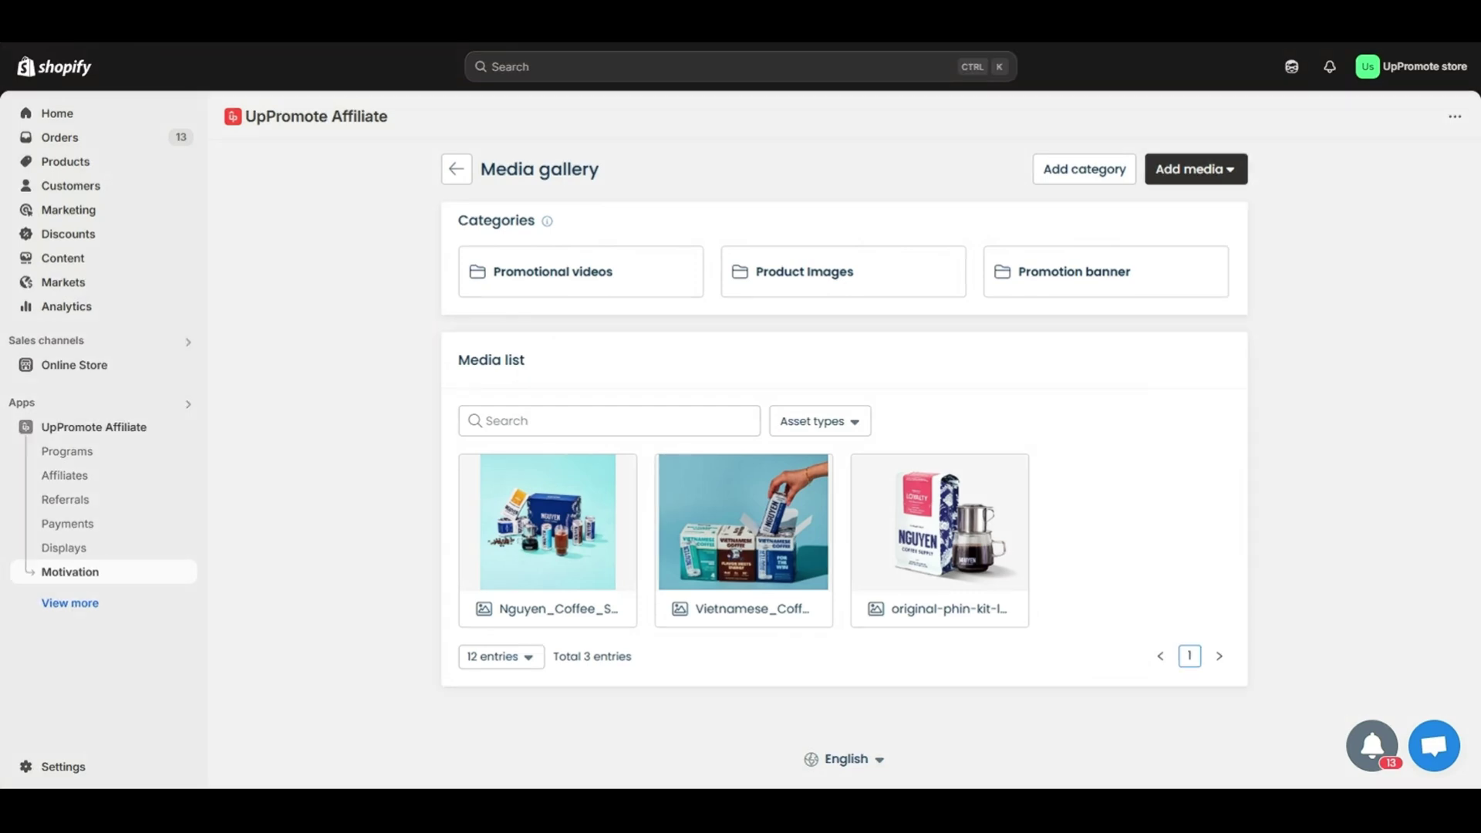
- Set the original-phin-kit-loyalty image's category to Product Images and save
left_click(963, 532)
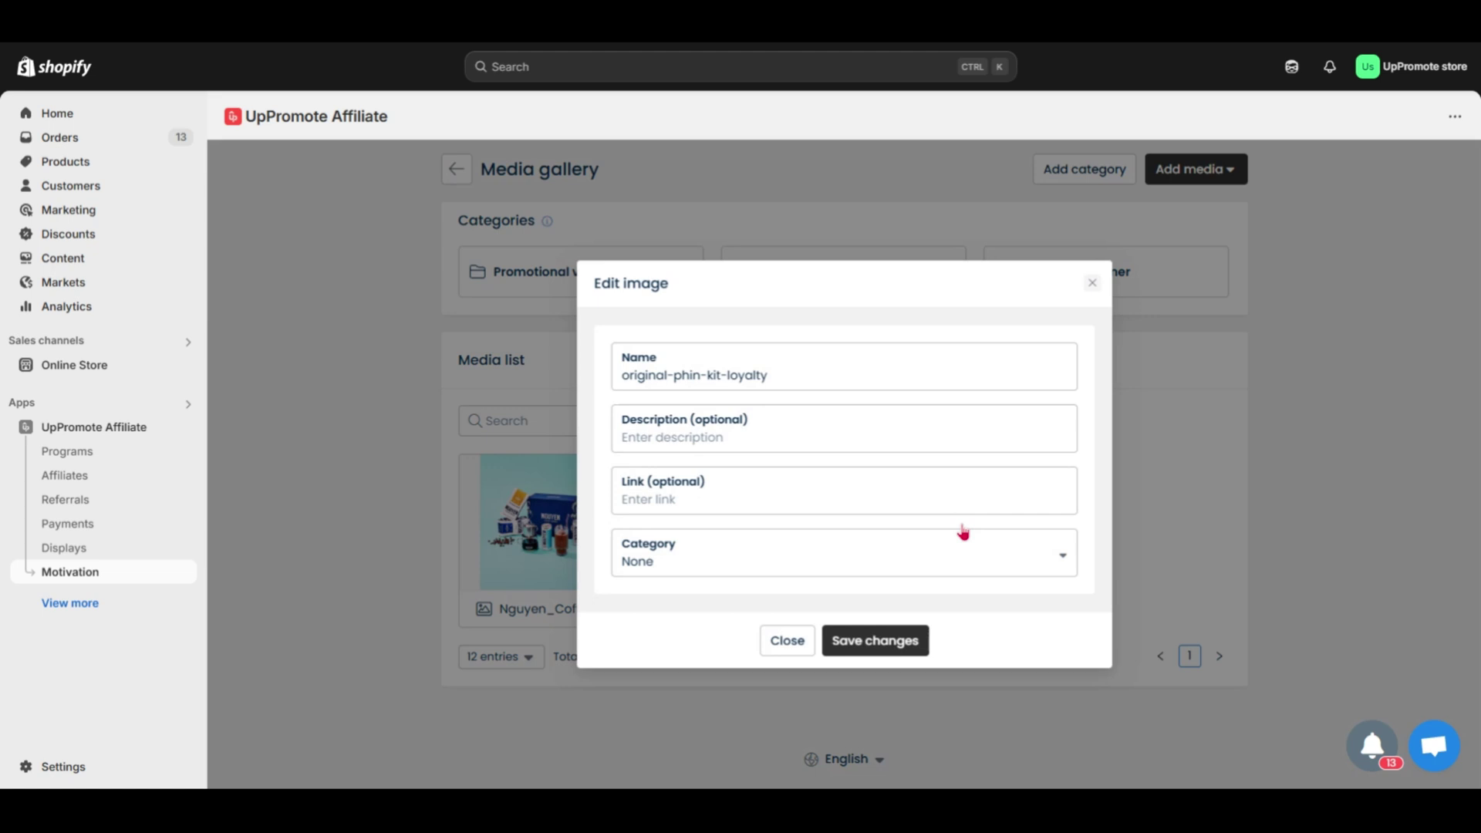
left_click(960, 569)
left_click(914, 654)
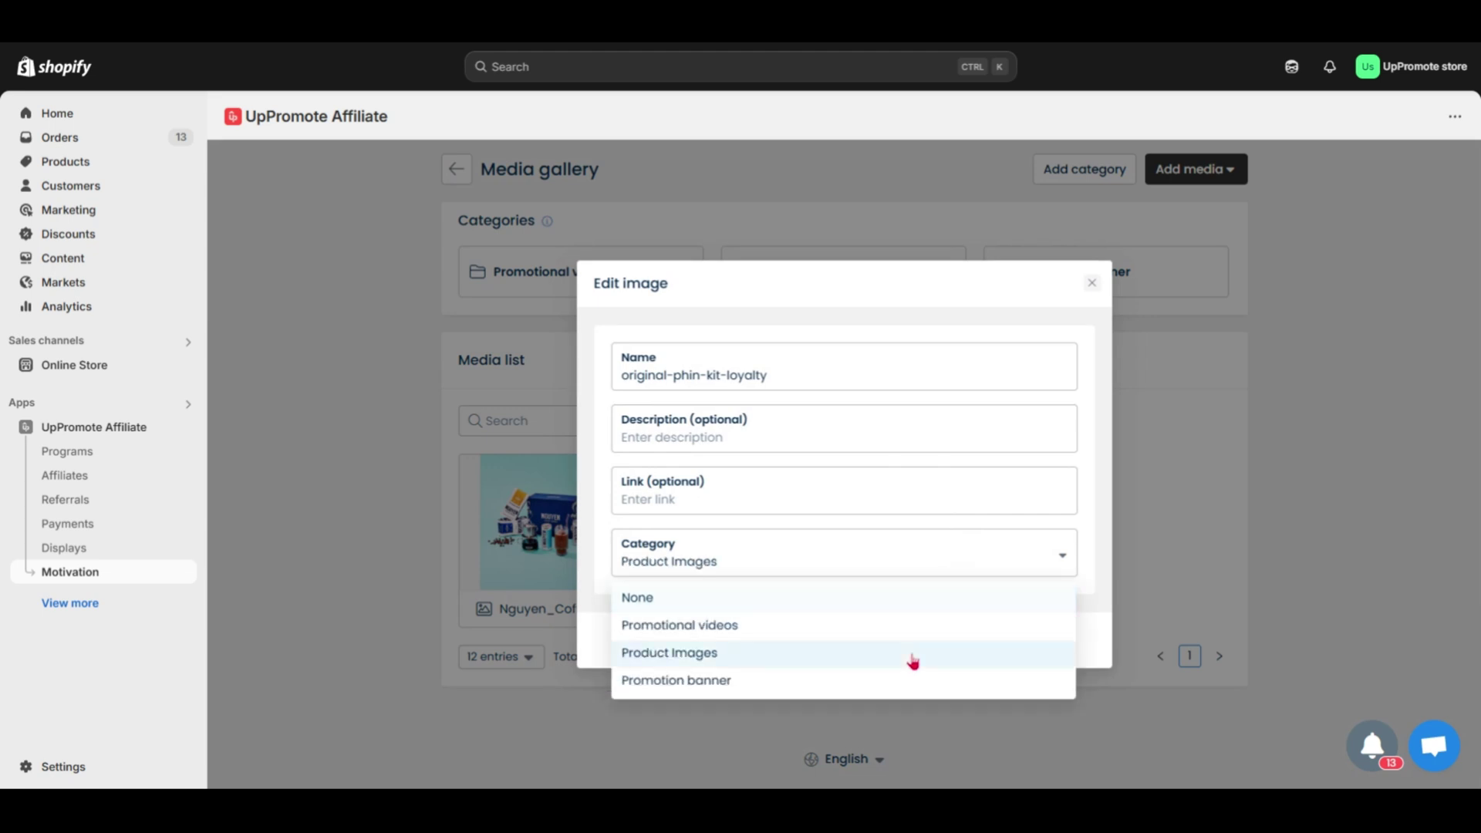
left_click(912, 642)
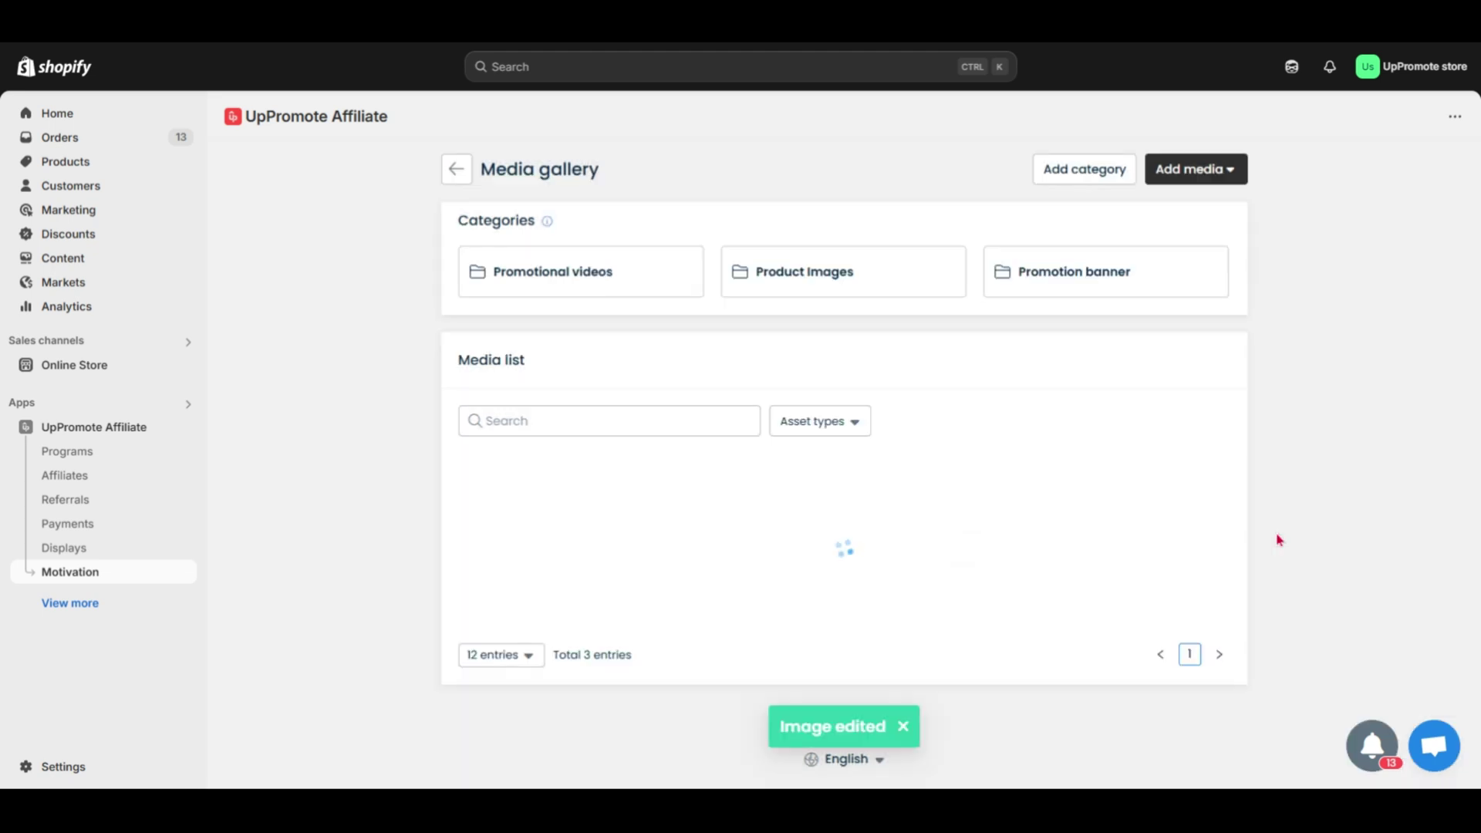
left_click(467, 182)
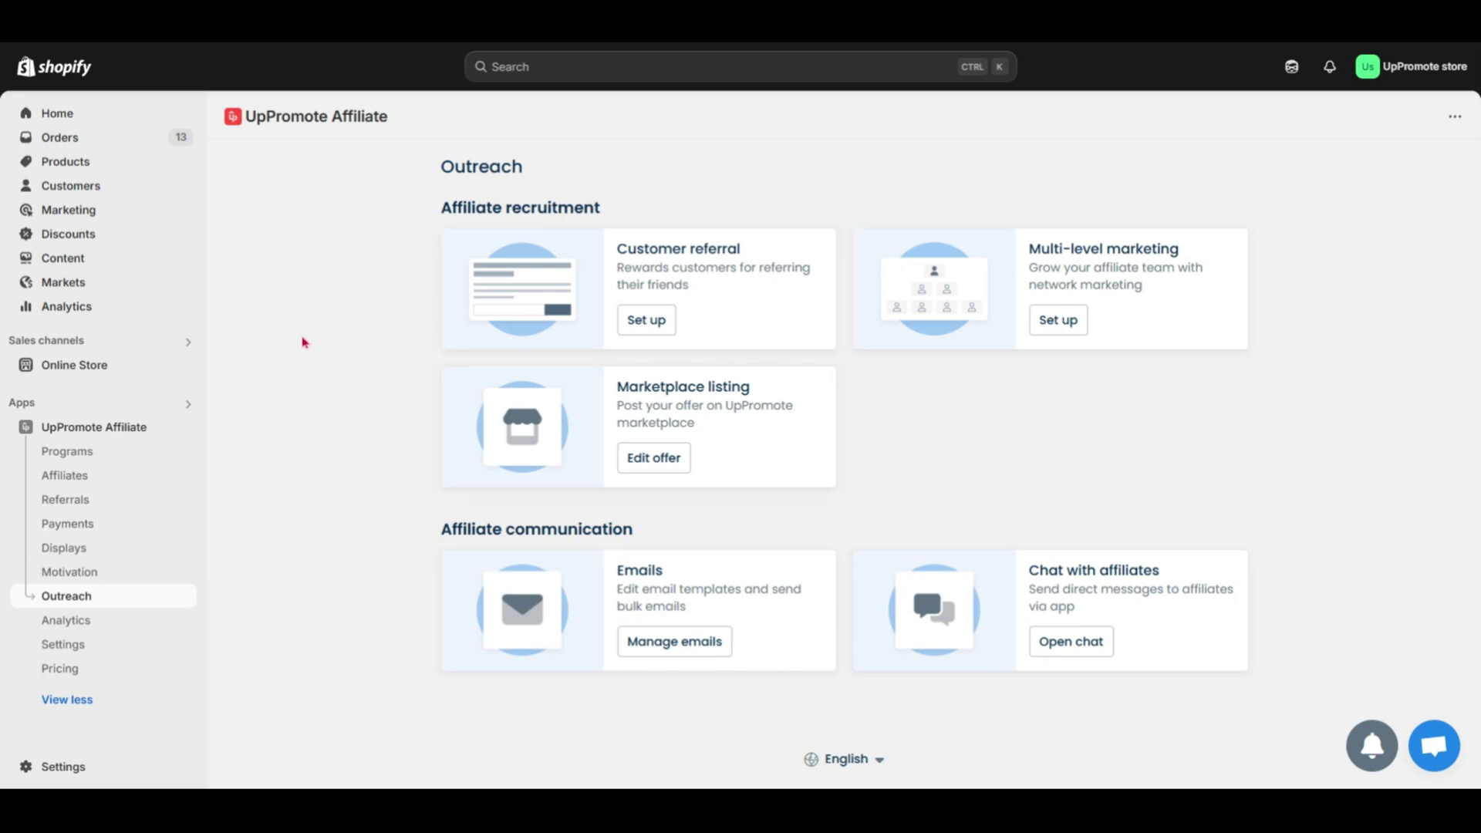
- Set the customer referral discount to Free shipping, keep Percent of sale rewards, and save
left_click(631, 332)
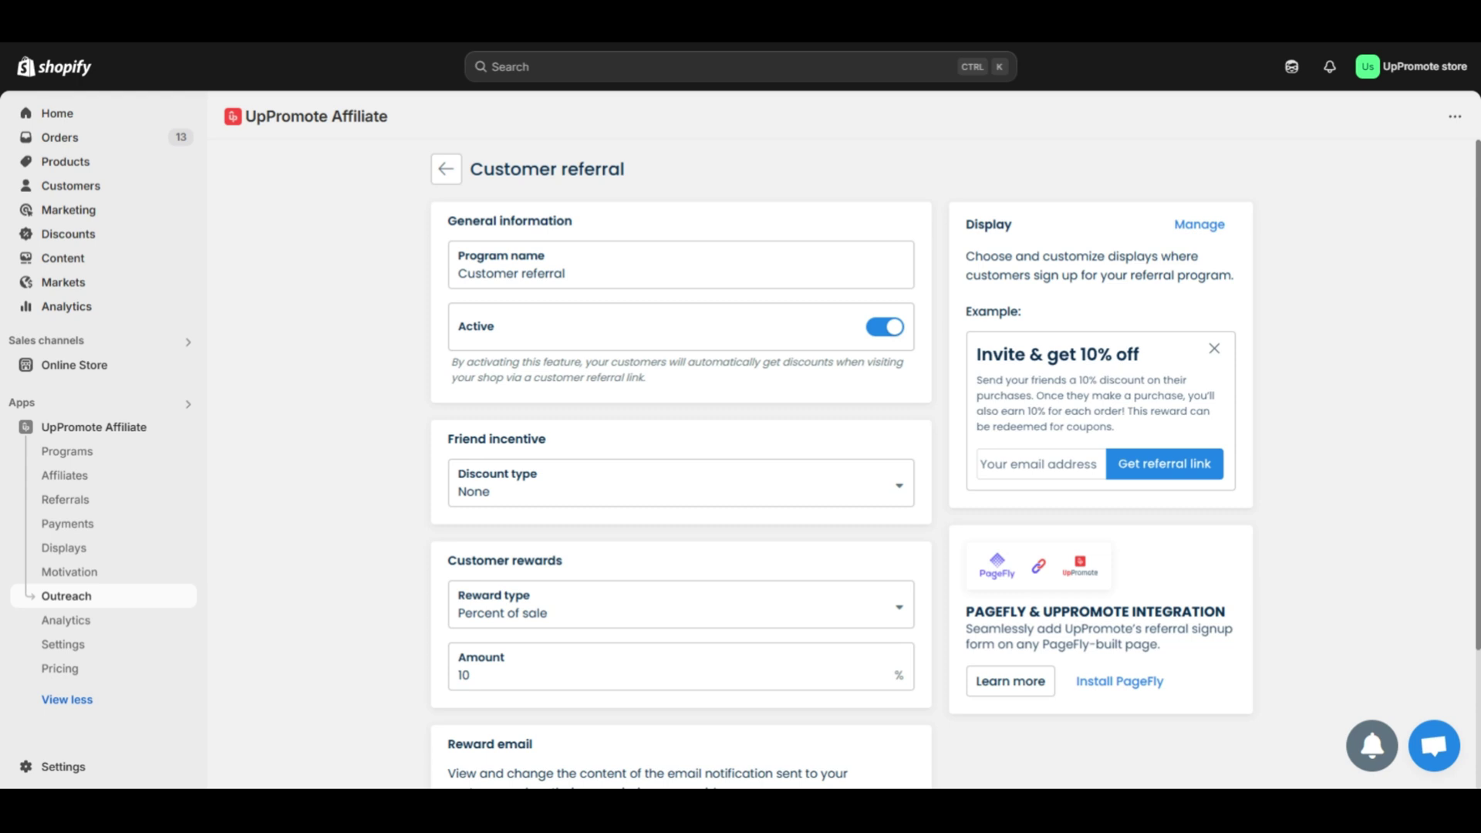
scroll(1476, 428, "down", 2)
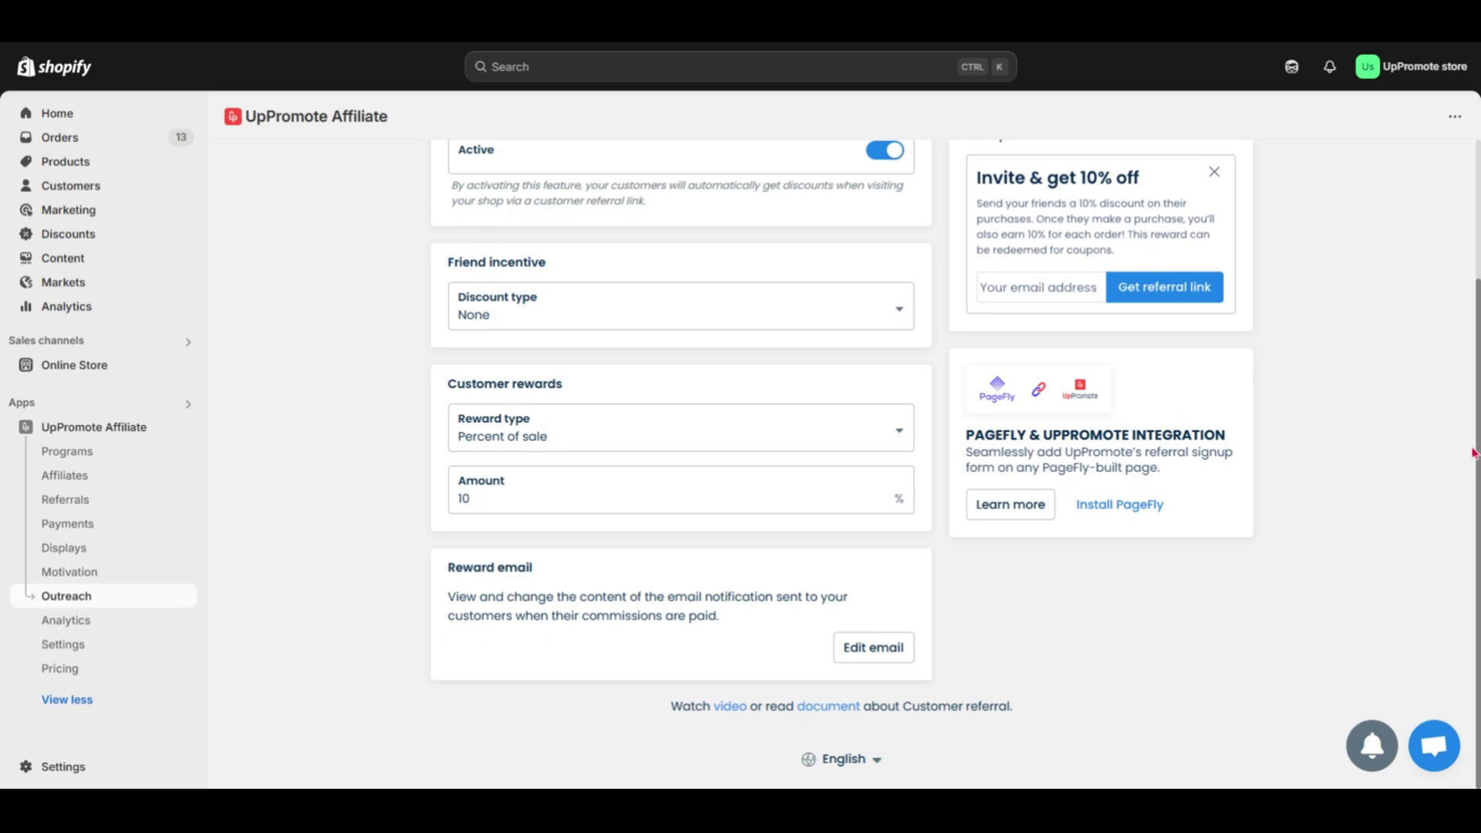
left_click(885, 320)
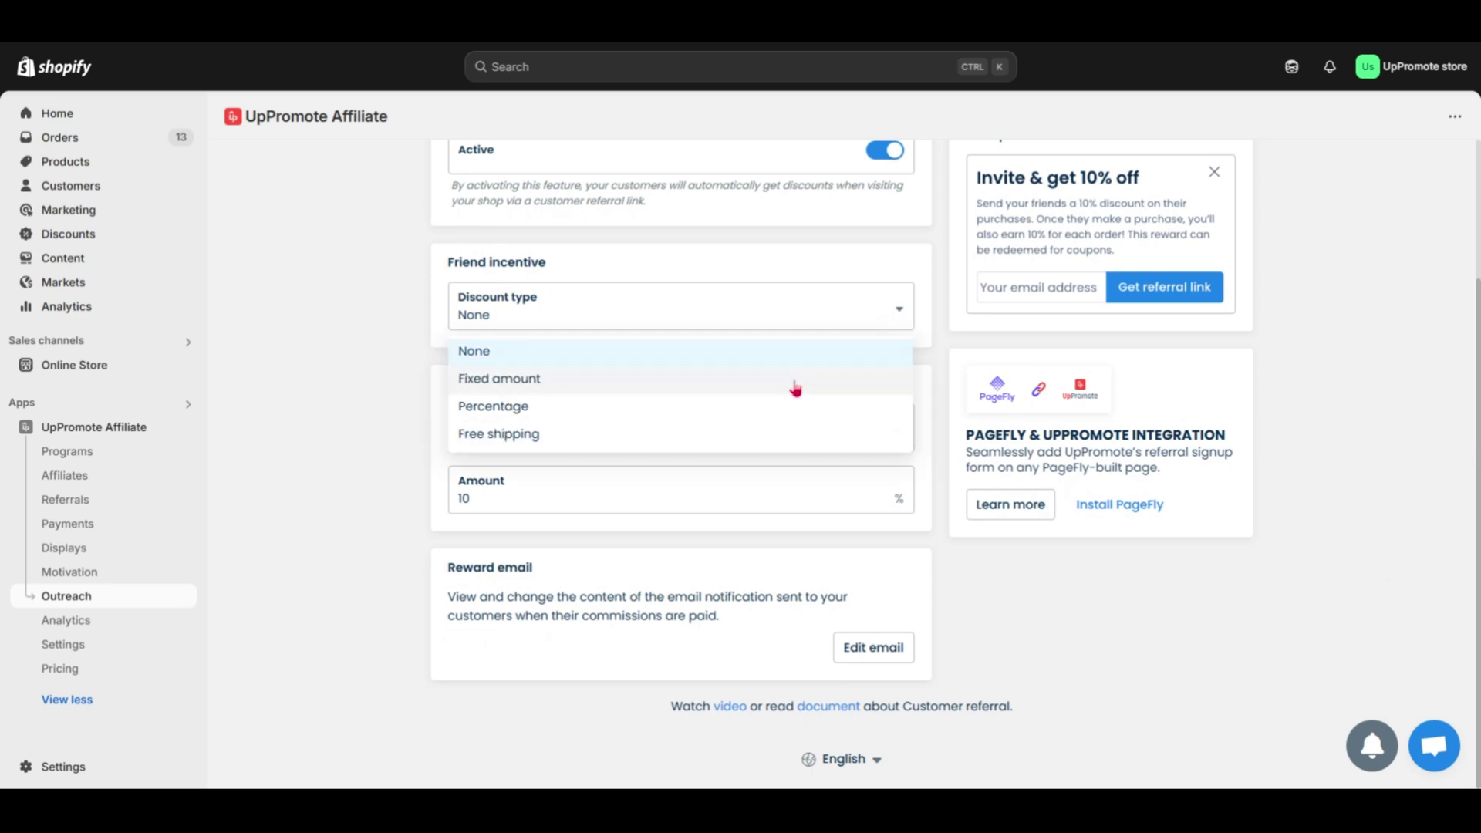
left_click(767, 445)
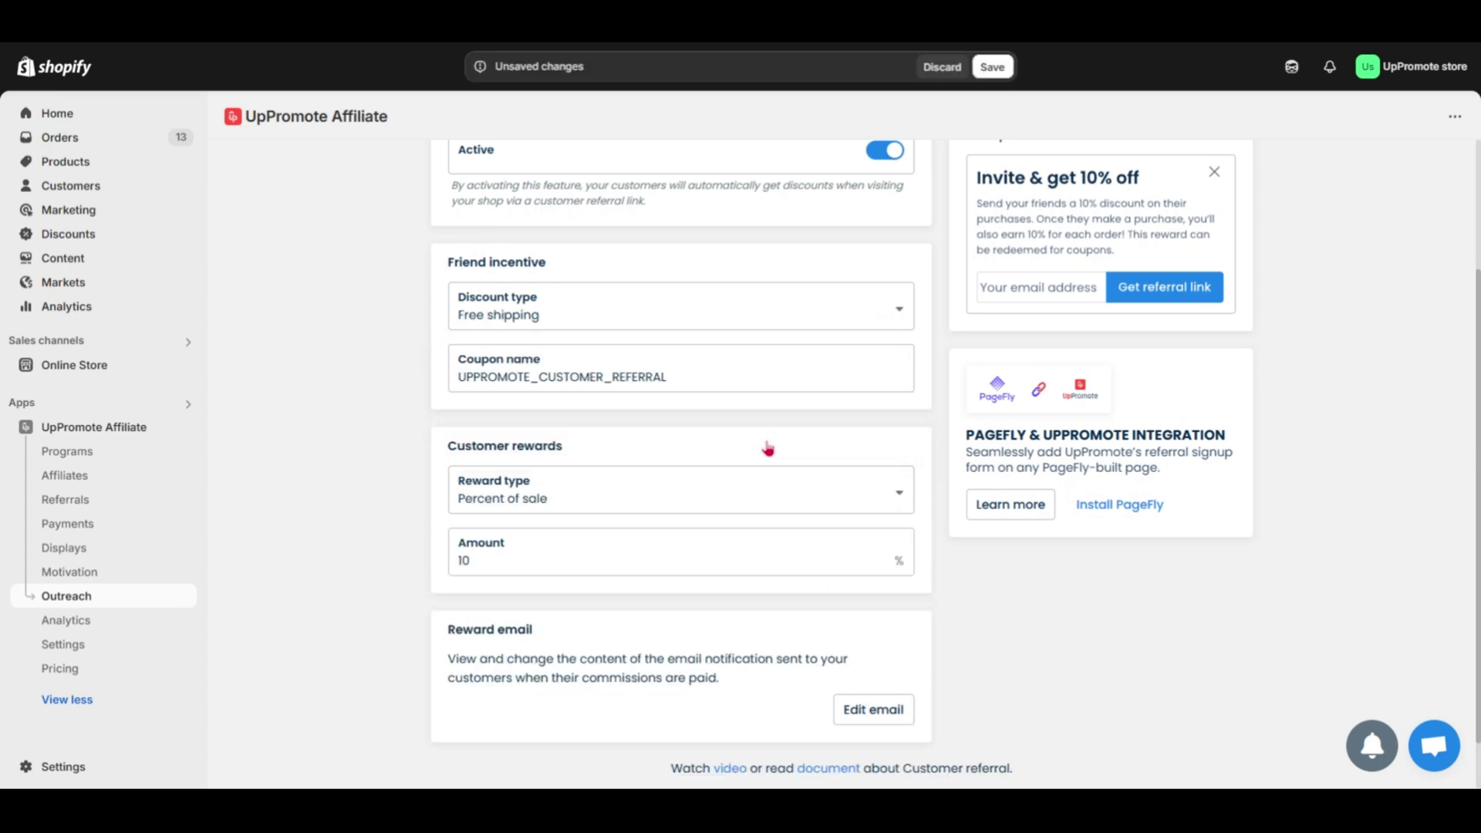
left_click(783, 509)
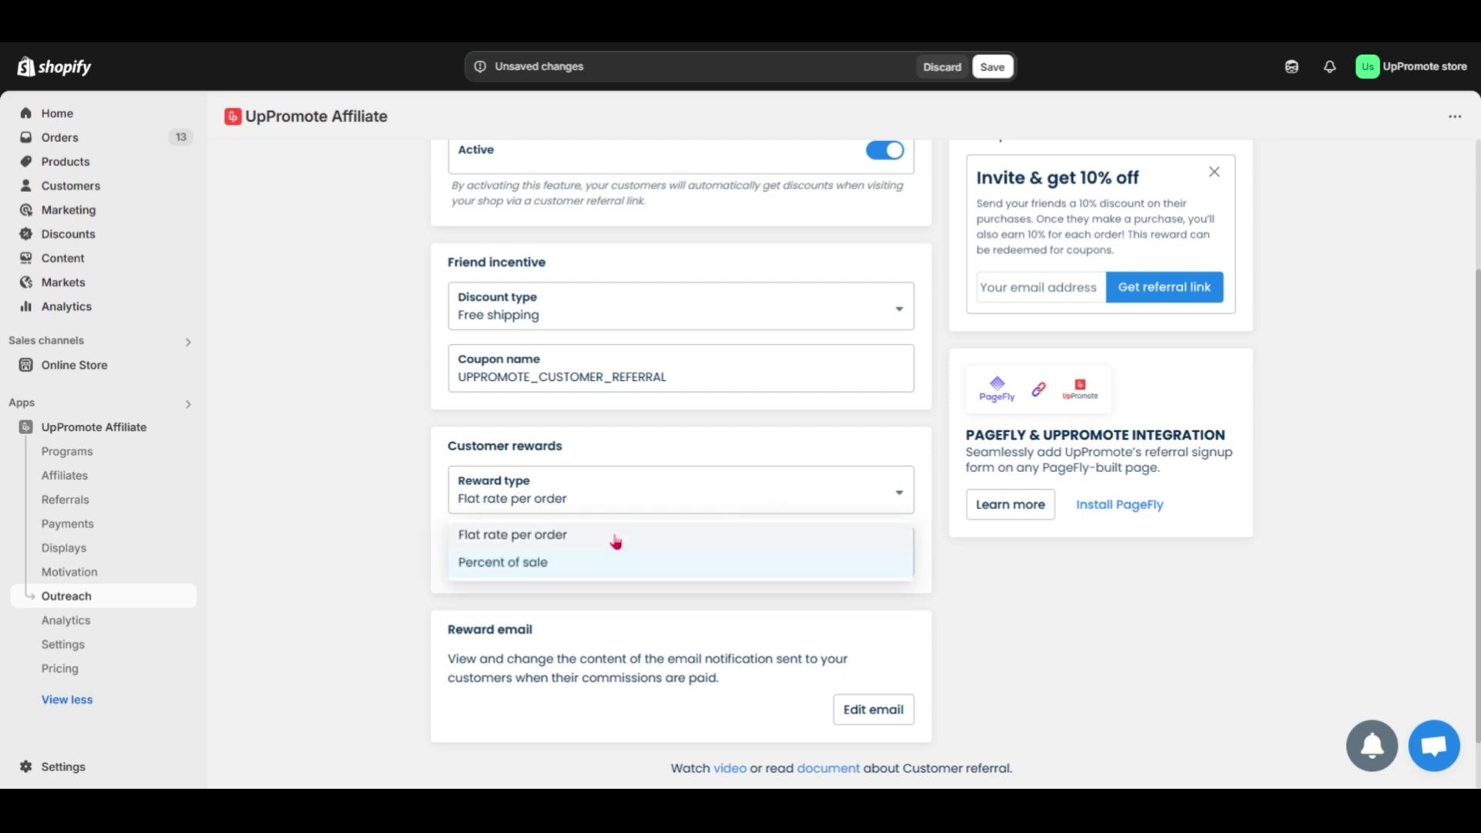
left_click(571, 562)
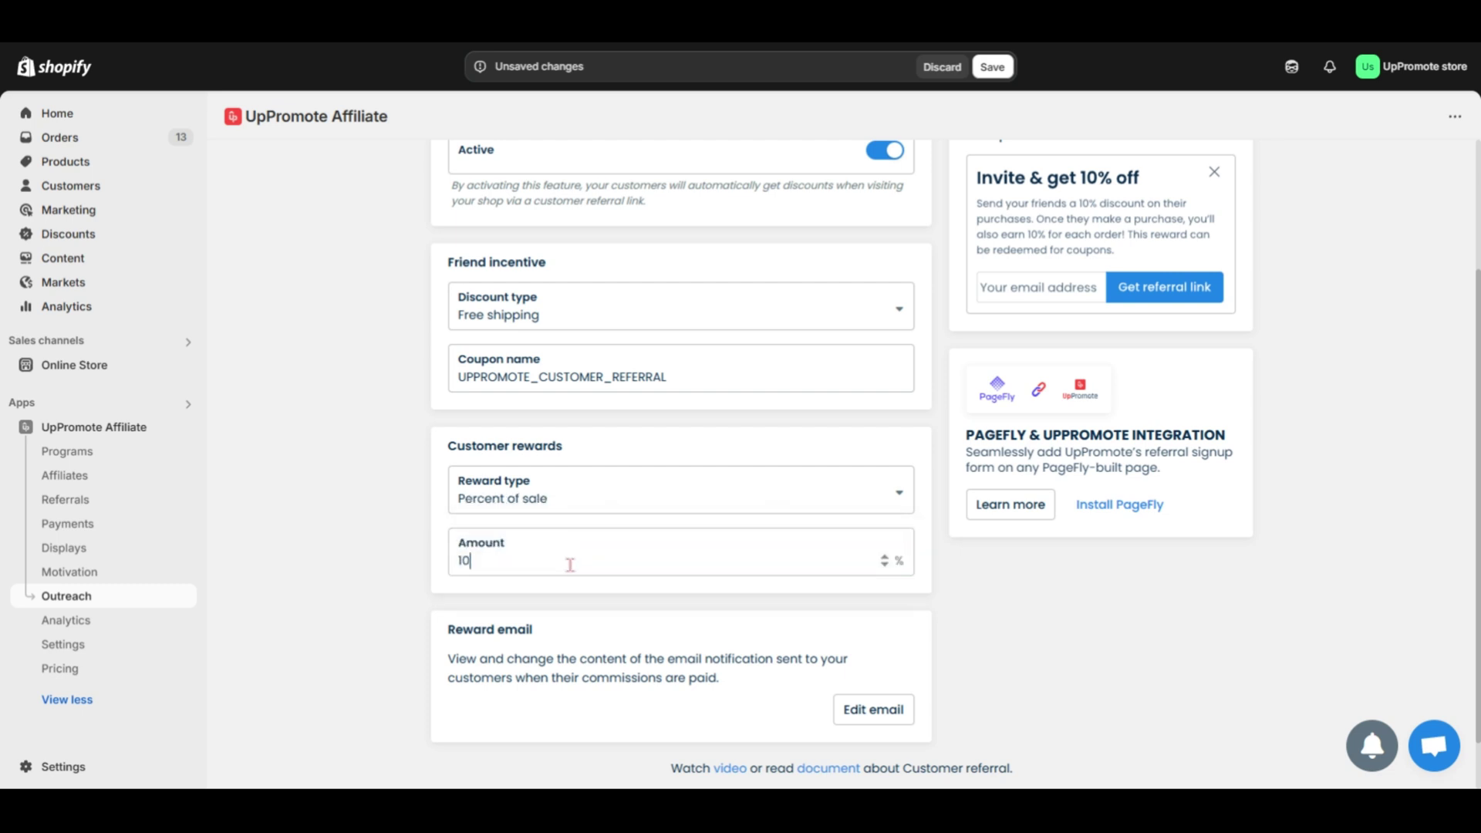
left_click(993, 71)
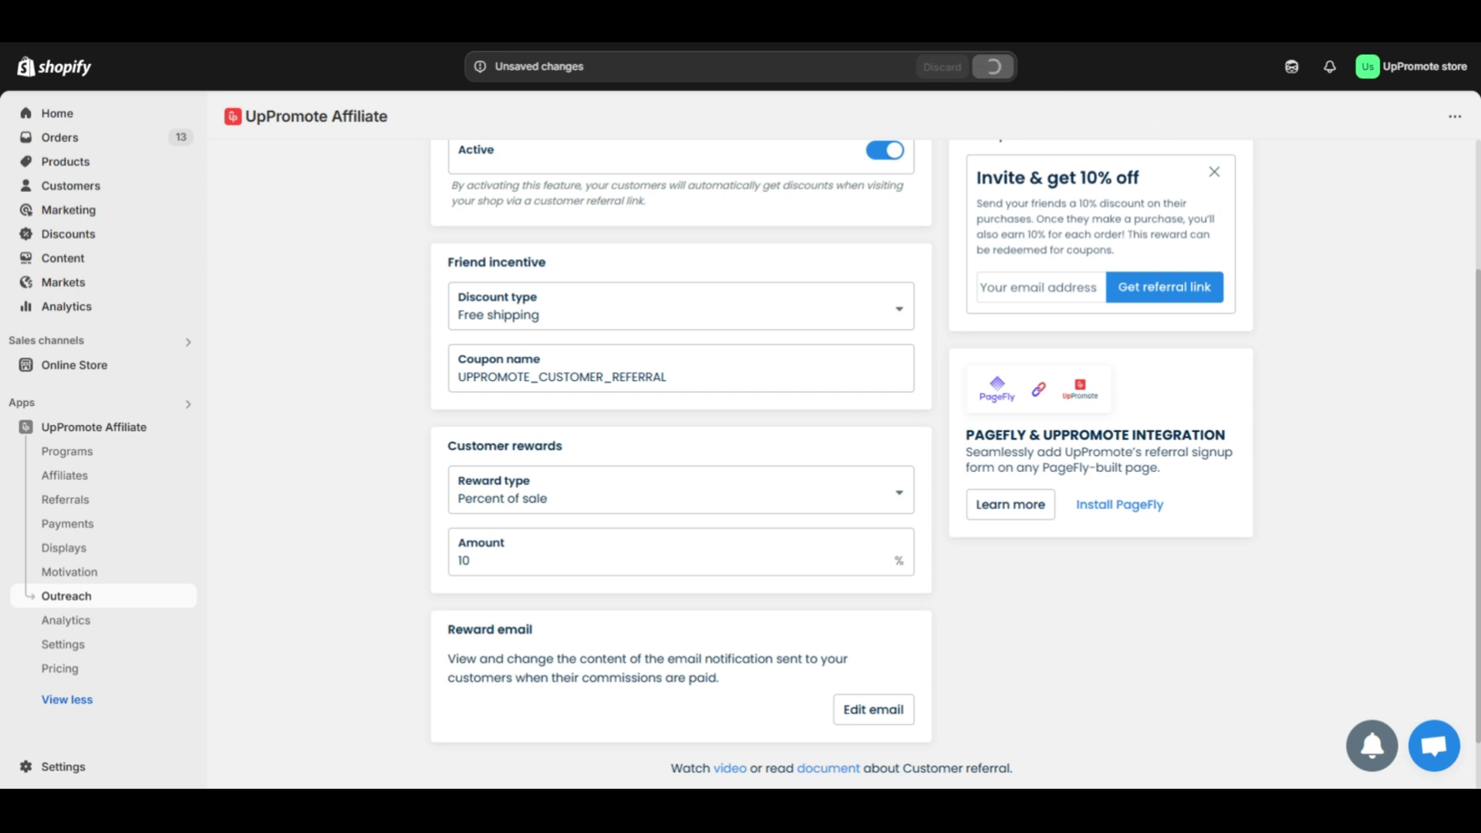
scroll(1476, 320, "up", 5)
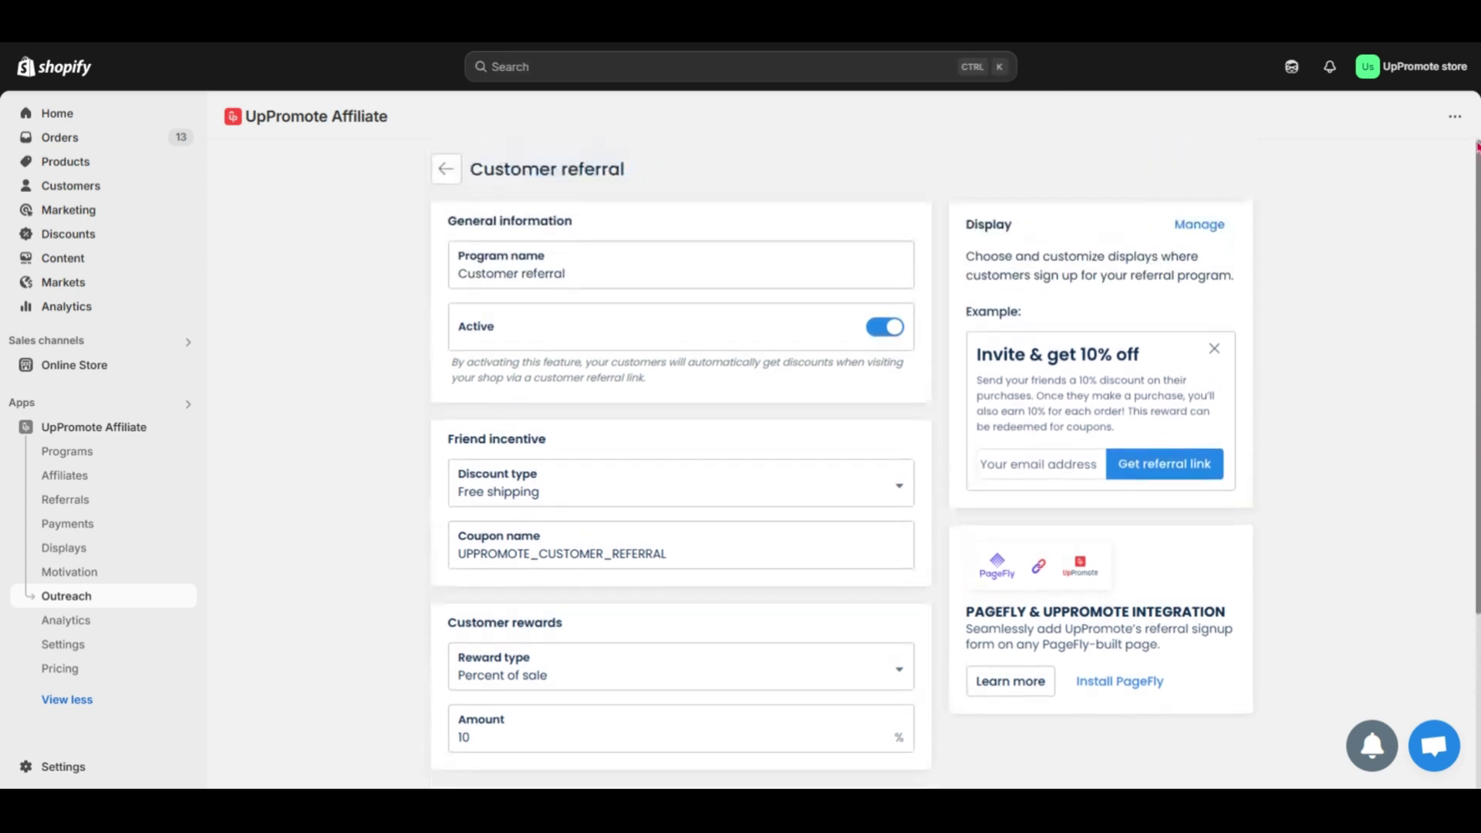
left_click(1210, 228)
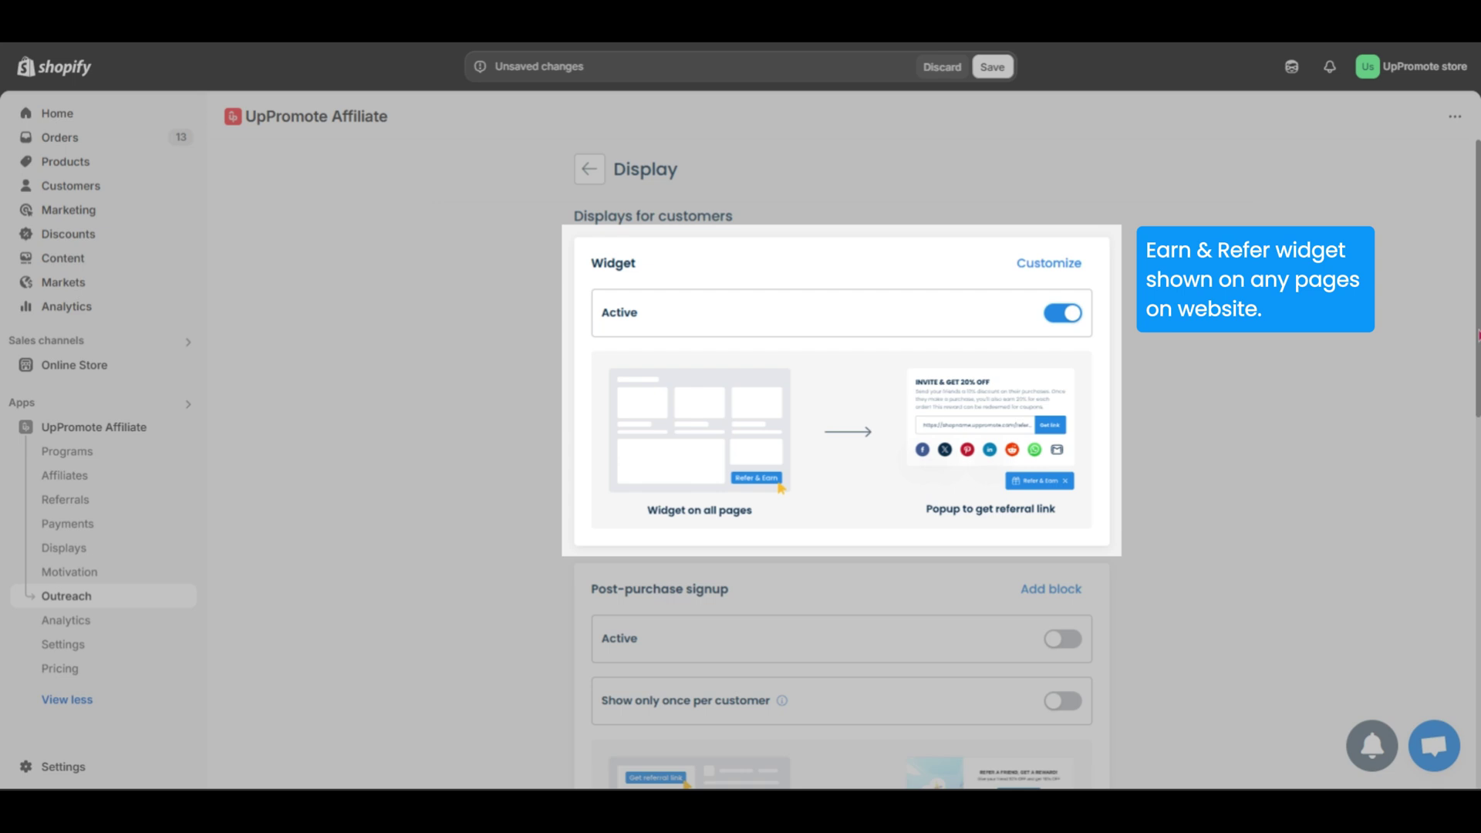
- Activate post-purchase signup shown once per customer, activate the signup form, and save
left_click_drag(1478, 336, 1461, 502)
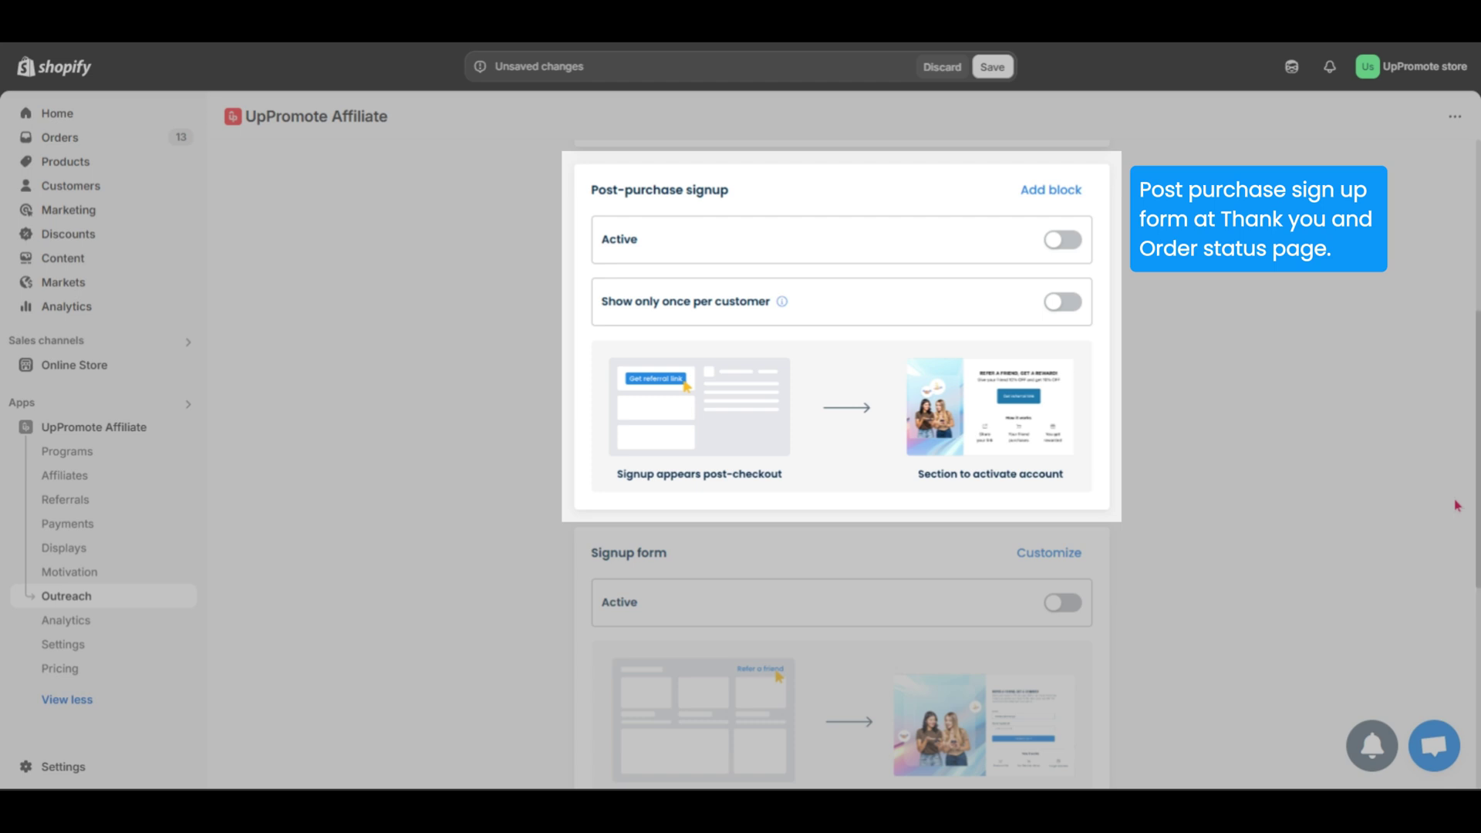
left_click(1062, 242)
left_click(1072, 301)
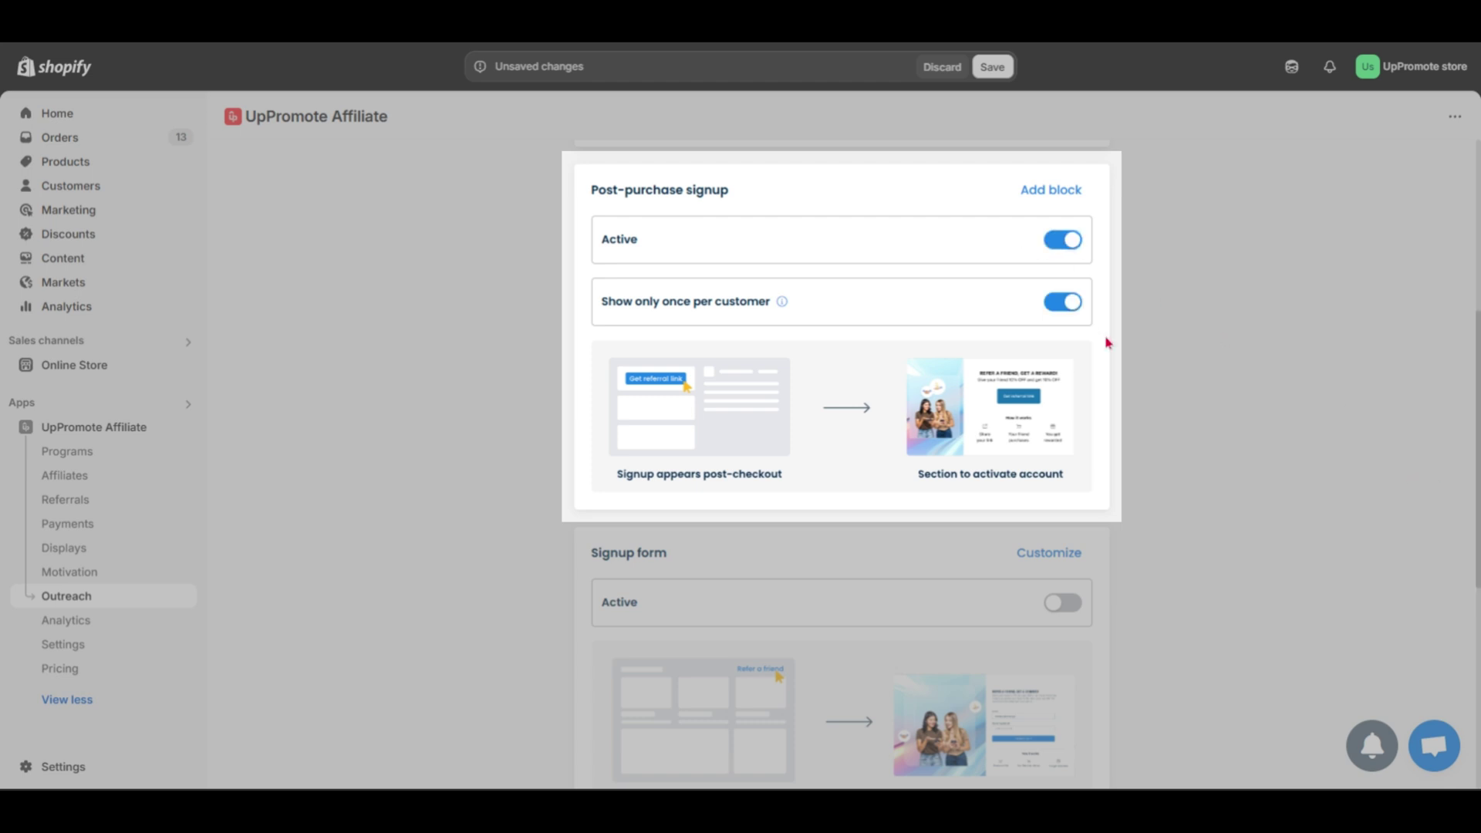
scroll(1180, 328, "down", 1)
scroll(1071, 395, "down", 3)
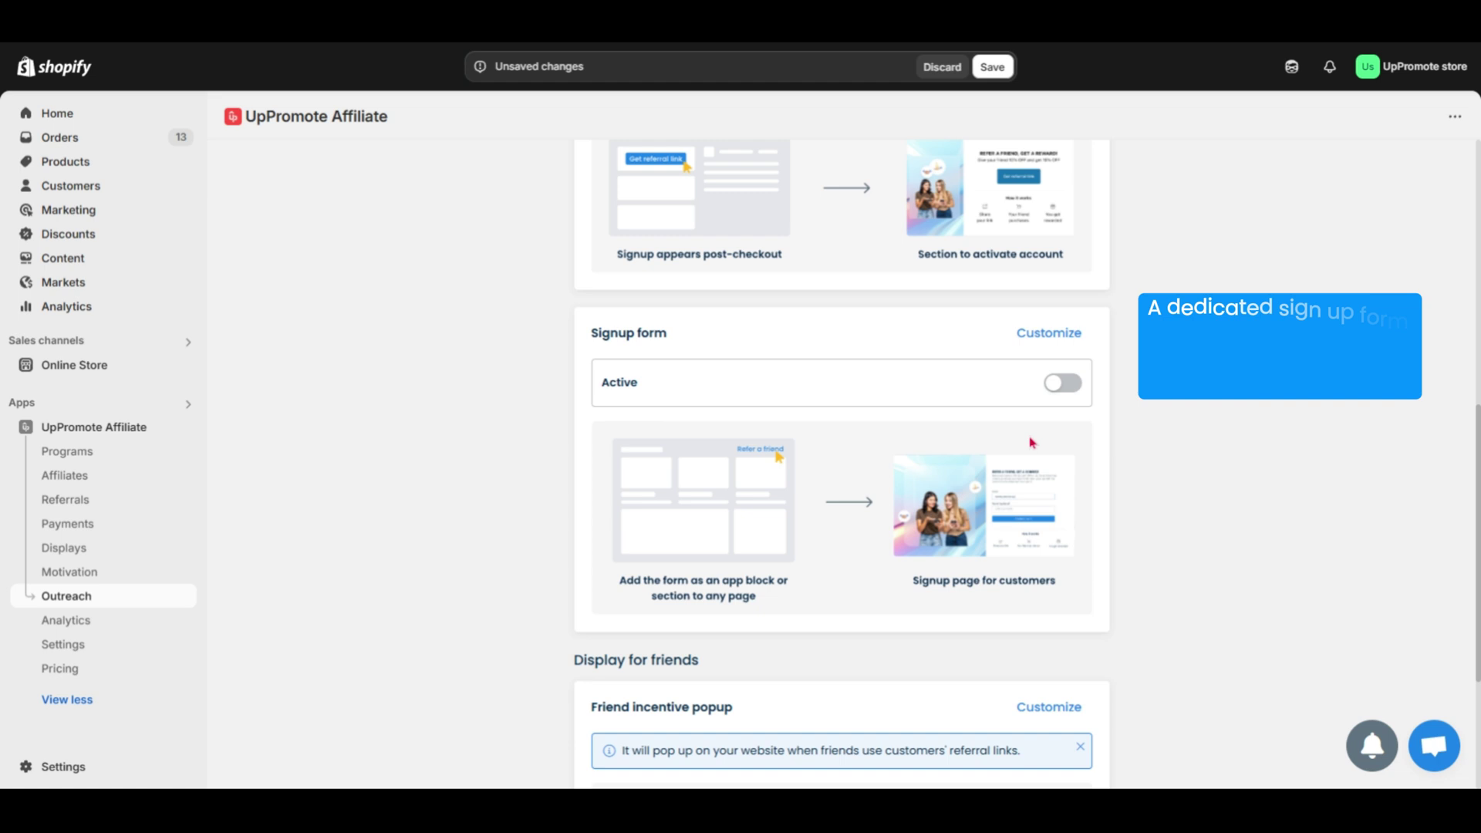
left_click(1074, 392)
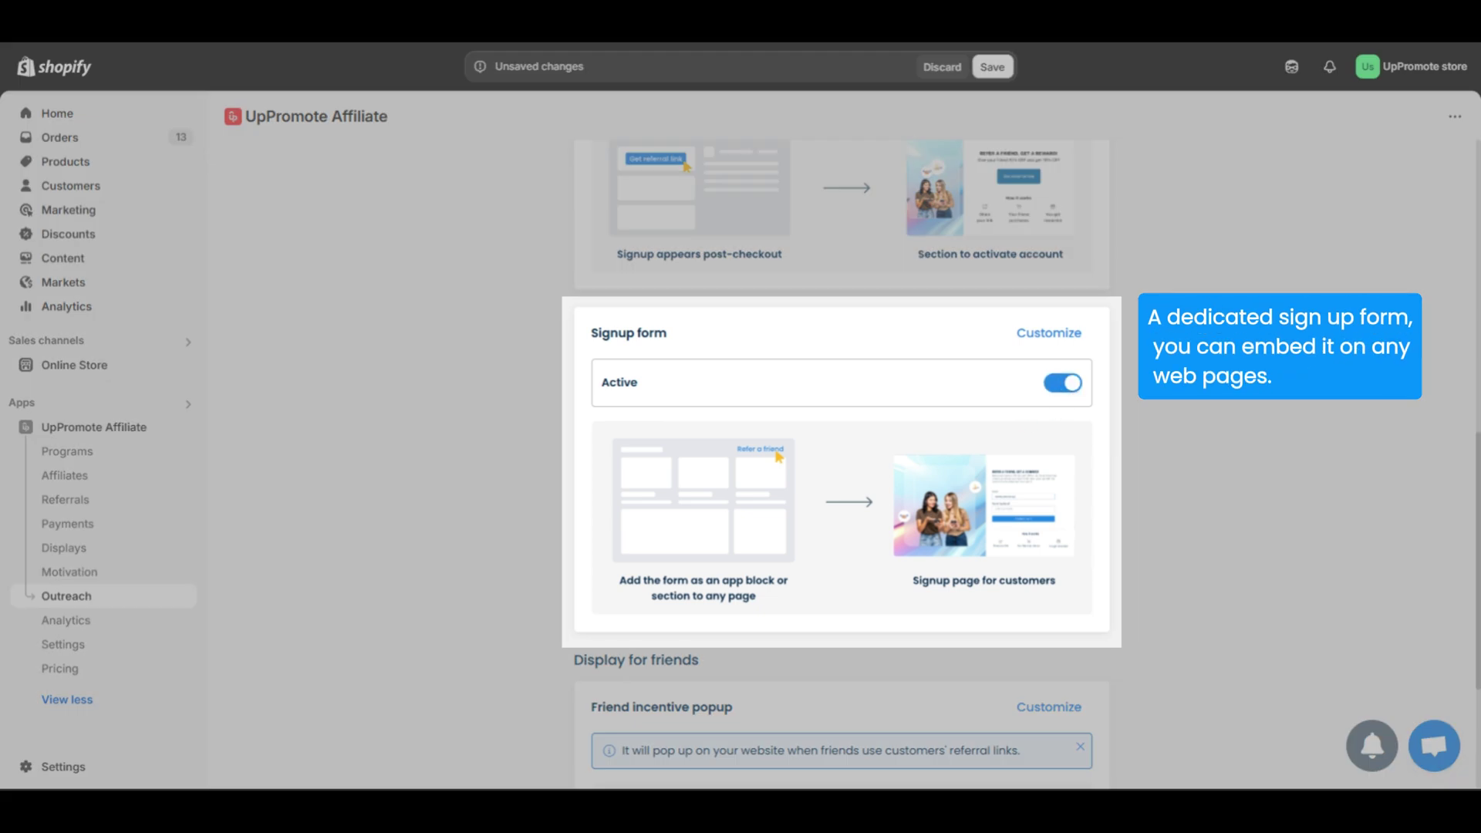
left_click(995, 68)
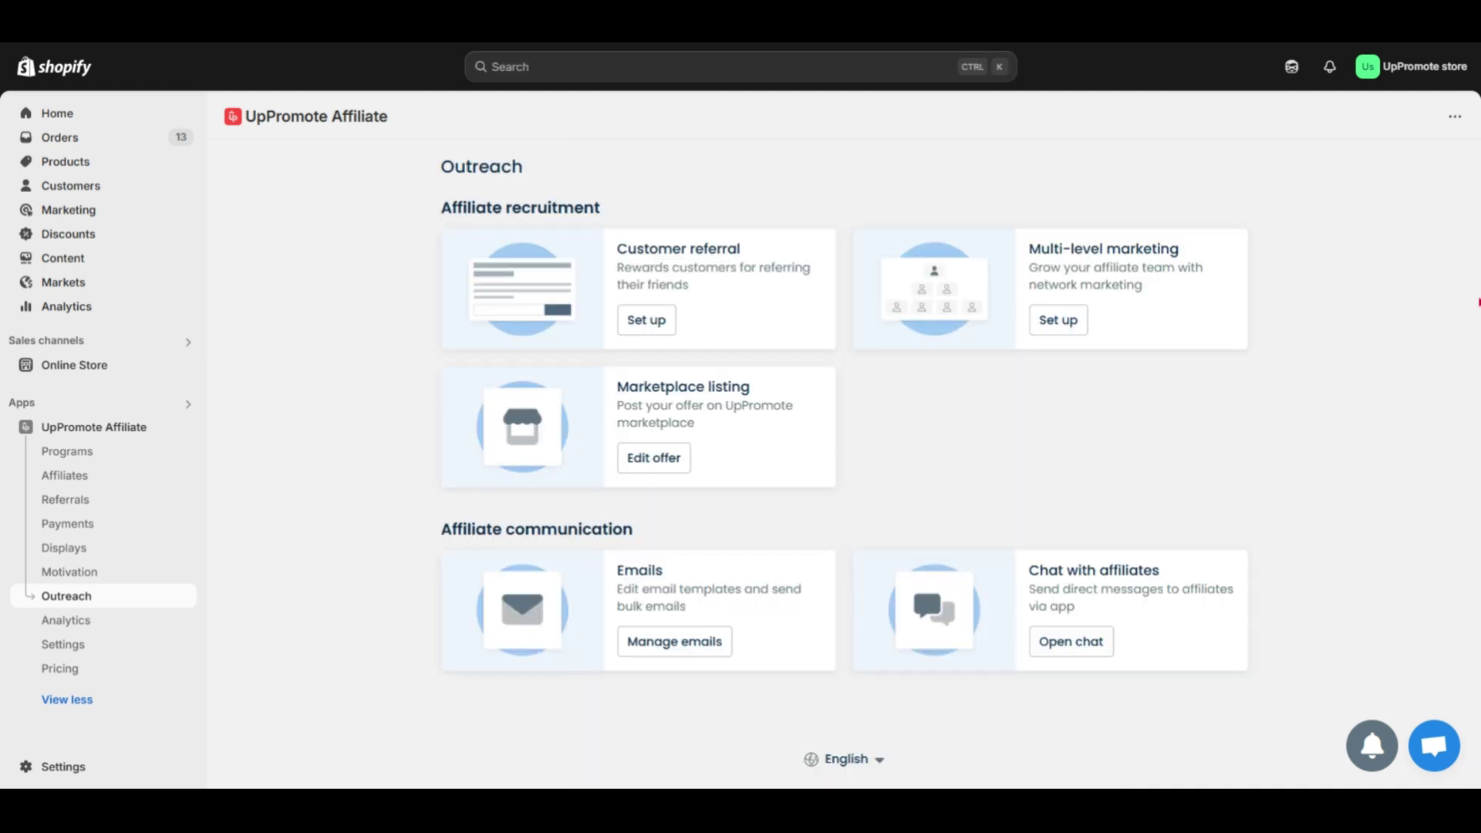
- Open the Marketplace listing offer and look through its landing page
left_click(637, 467)
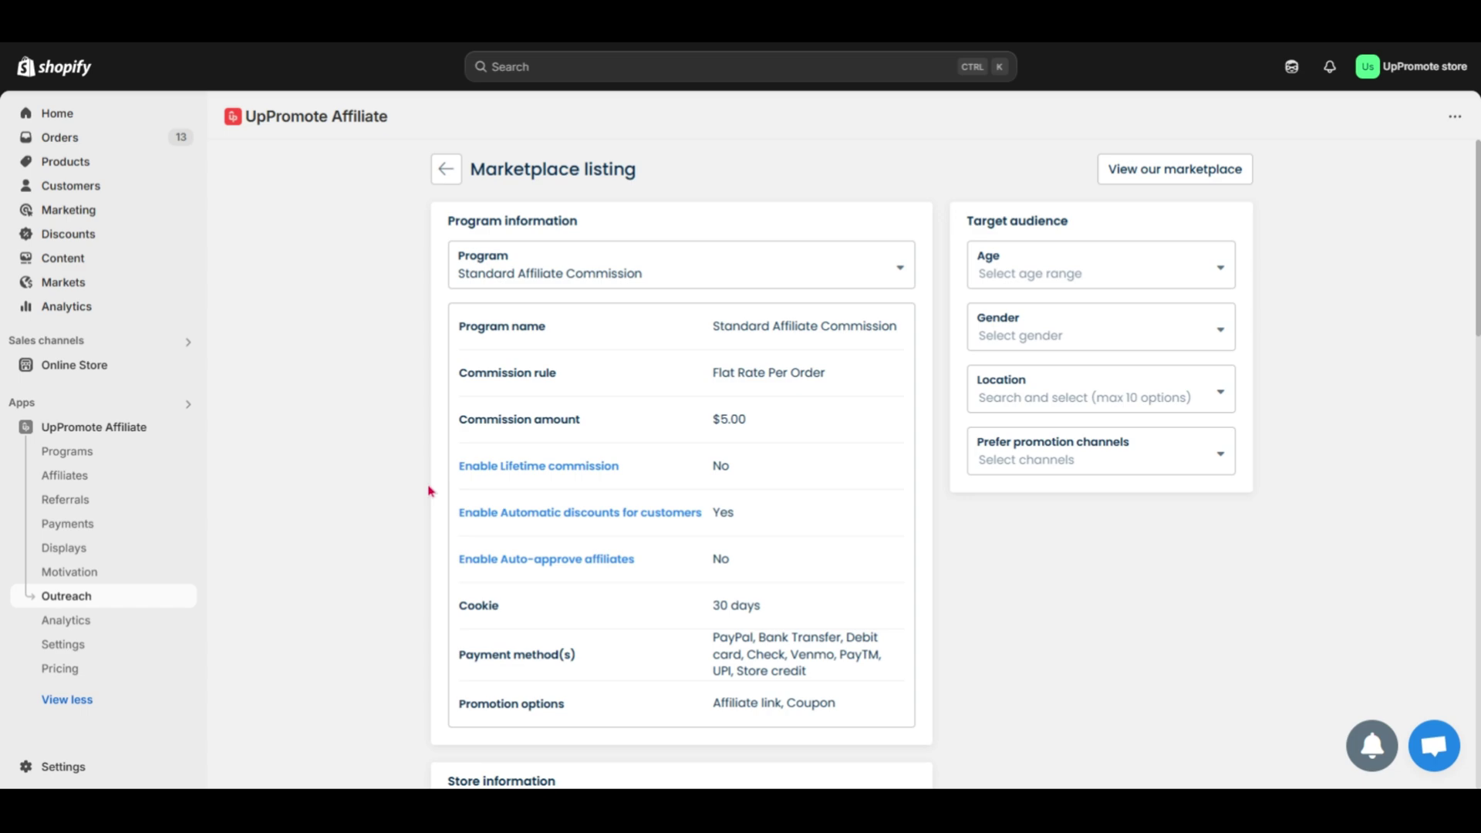
scroll(430, 491, "down", 1)
scroll(430, 490, "down", 8)
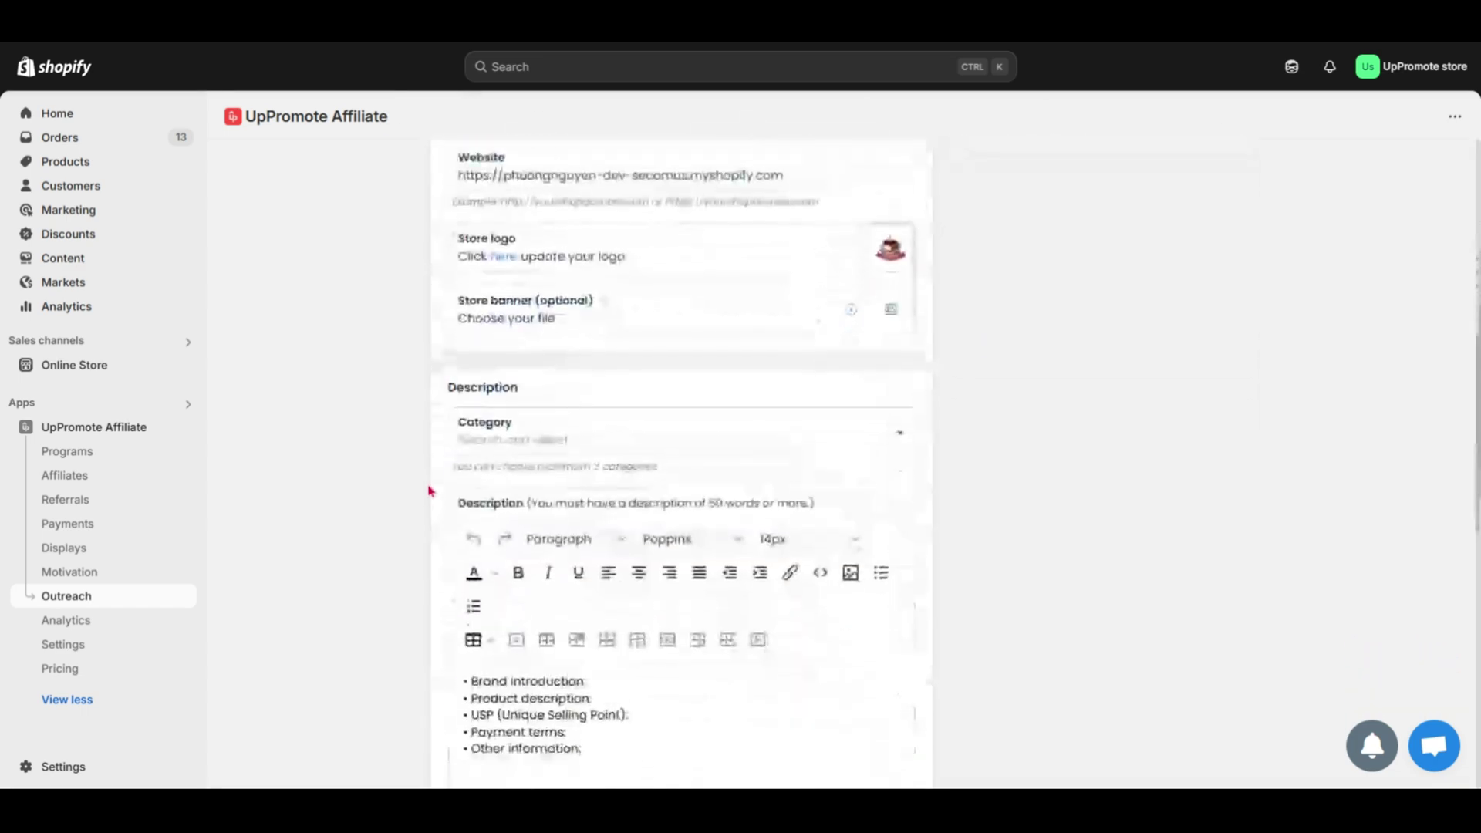
scroll(431, 490, "down", 4)
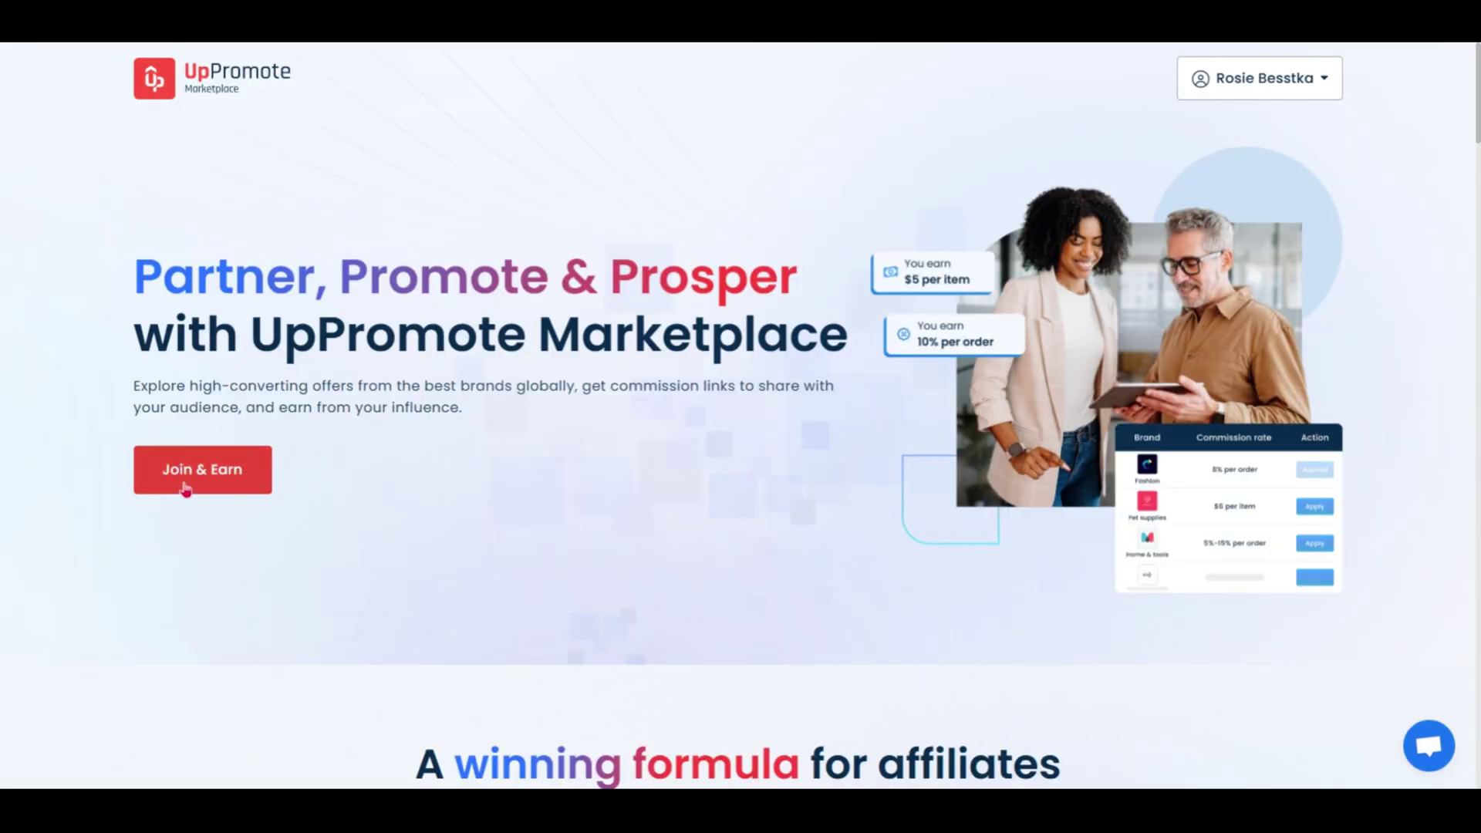
- Join the Marketplace and browse the Find offers brand listings
left_click(185, 488)
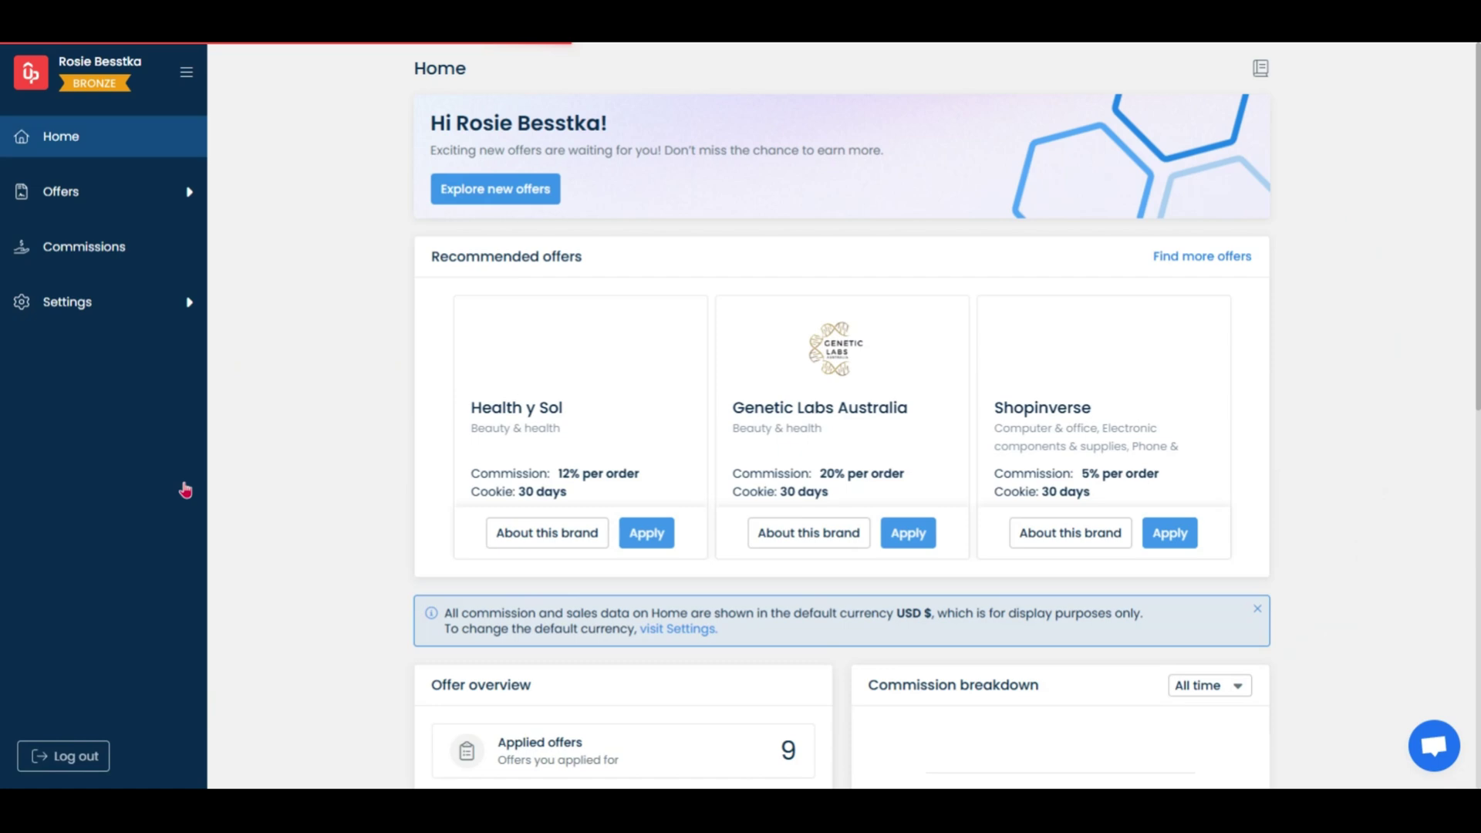
left_click(77, 197)
left_click(74, 265)
scroll(841, 417, "down", 9)
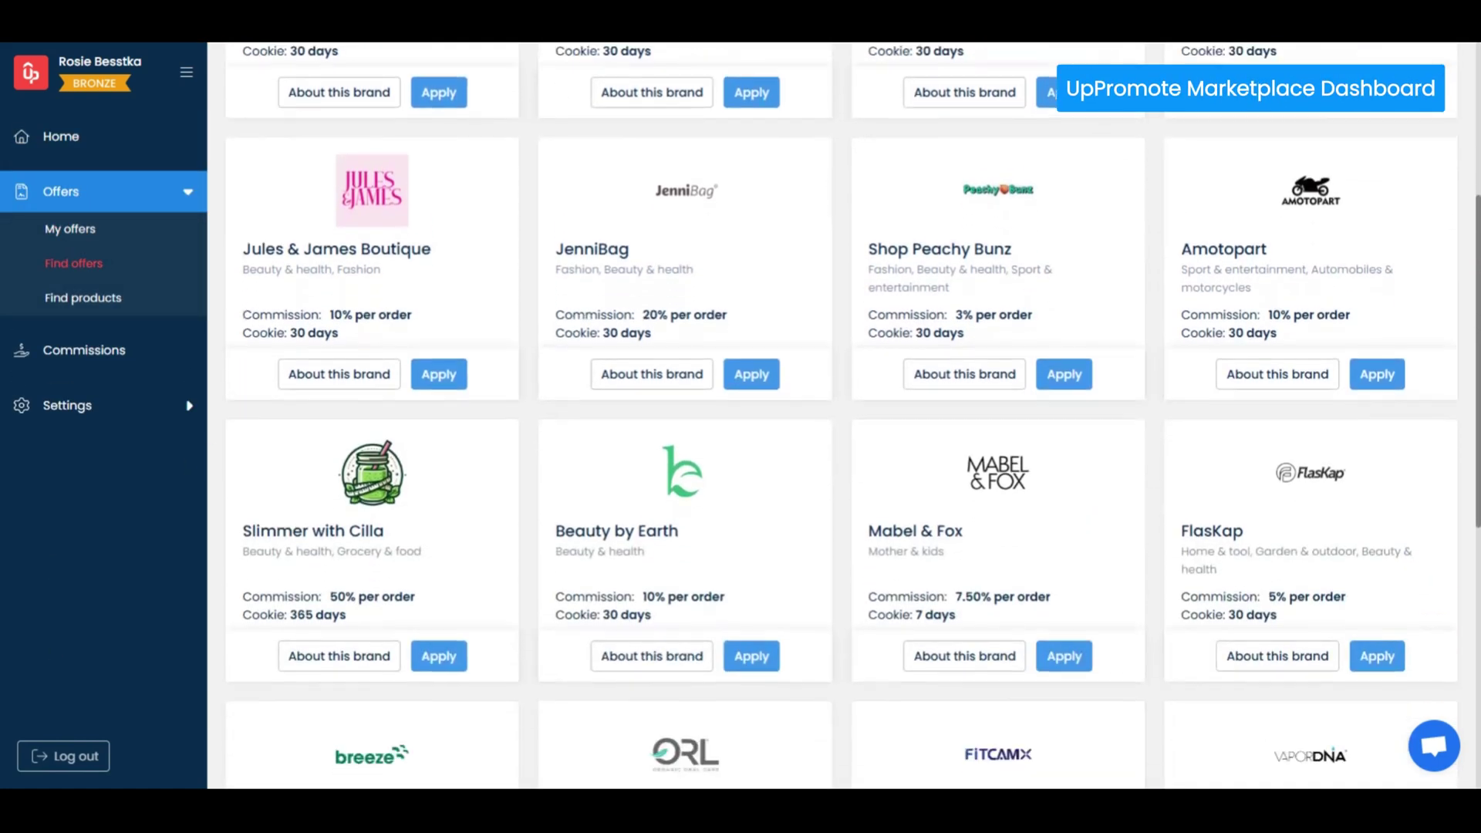
scroll(571, 176, "down", 2)
scroll(571, 177, "up", 8)
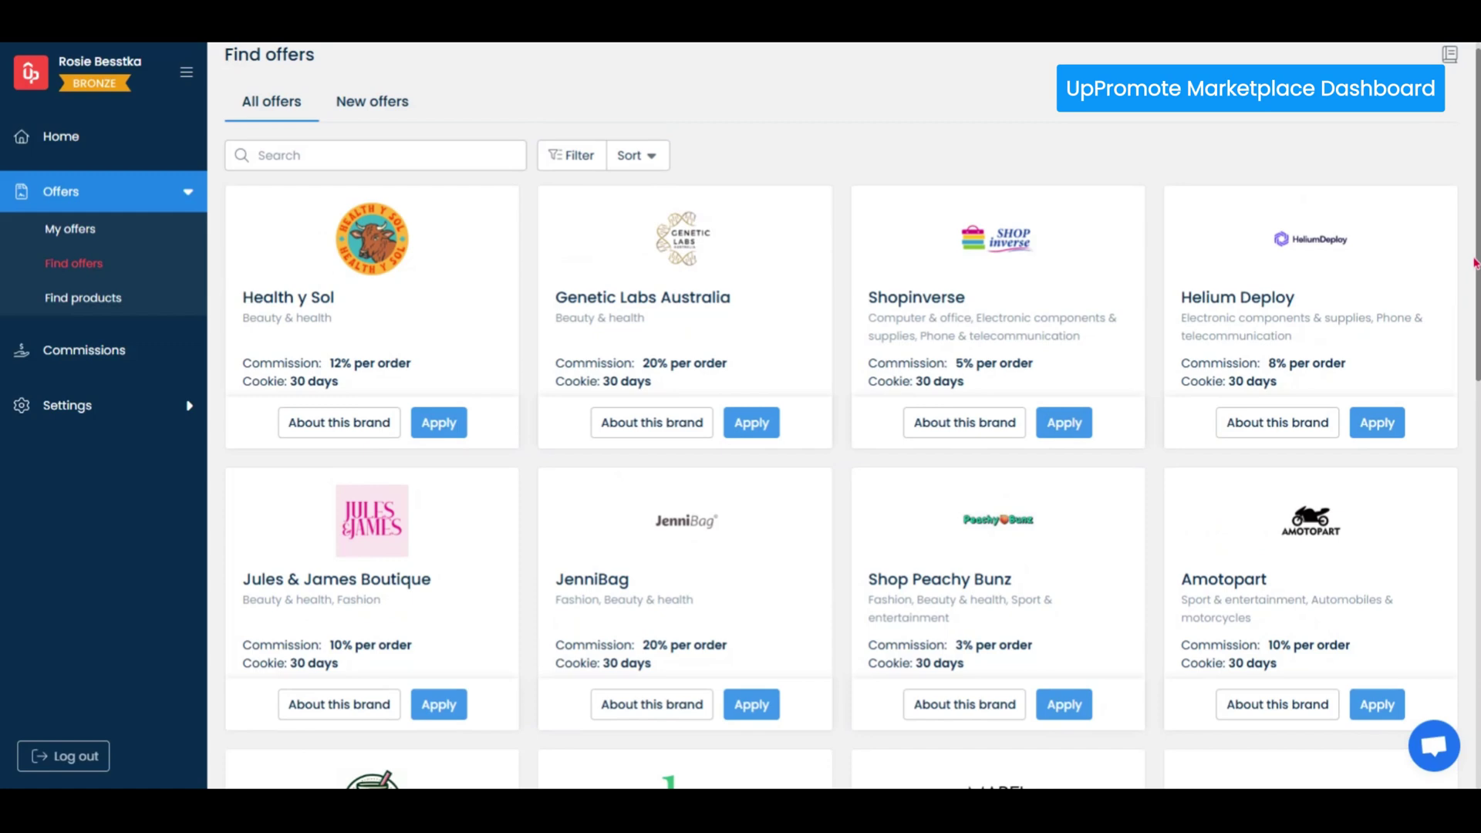
- Filter offers to the Fashion, Jewelry and Beauty & health categories
left_click(570, 176)
left_click(1136, 142)
left_click(1138, 222)
left_click(1138, 253)
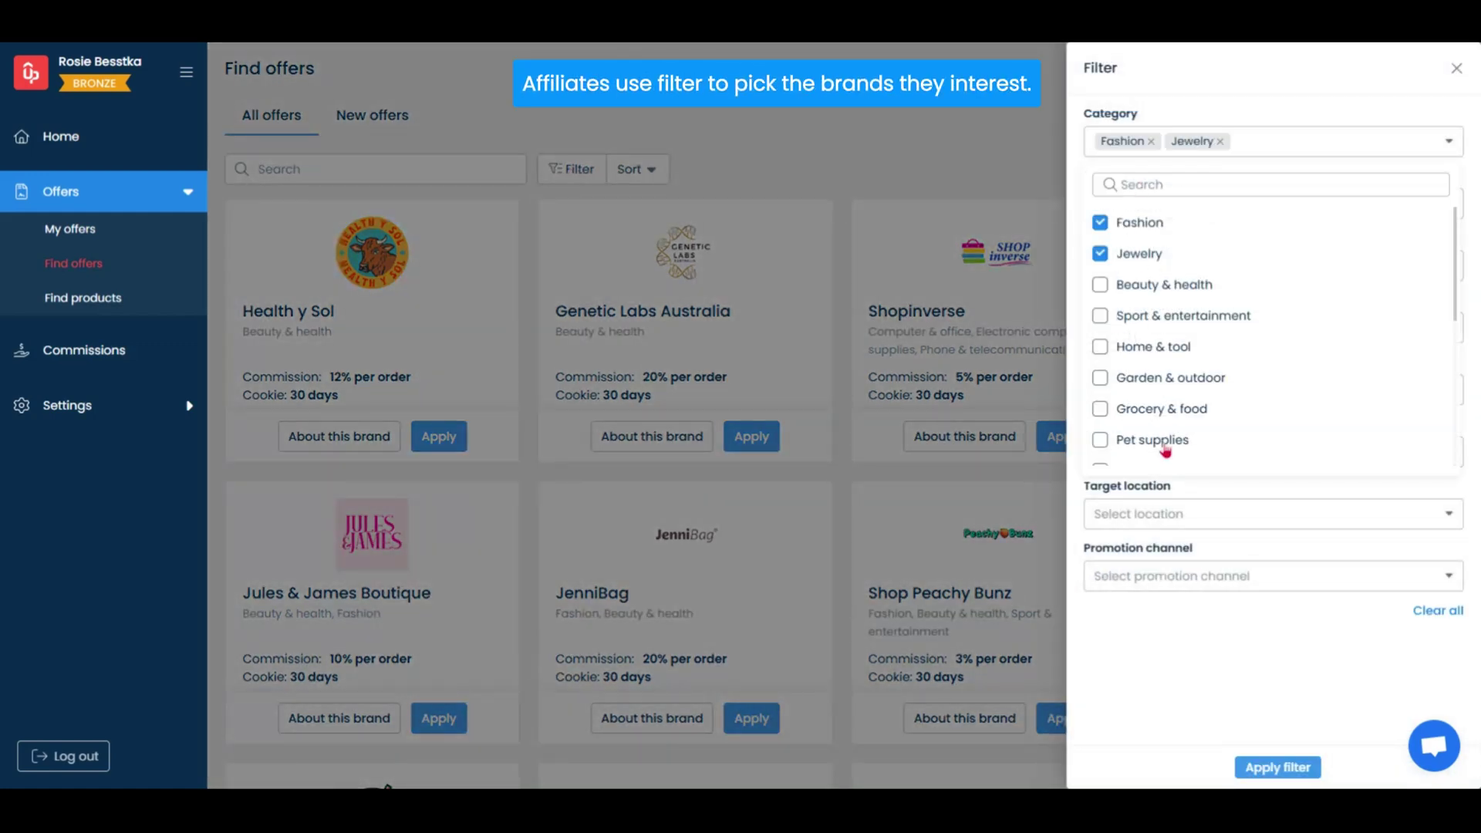
left_click(1163, 284)
left_click(1166, 483)
- Include all commission types, payment methods and promotion channels, apply the filter, and return to Outreach
left_click(1140, 202)
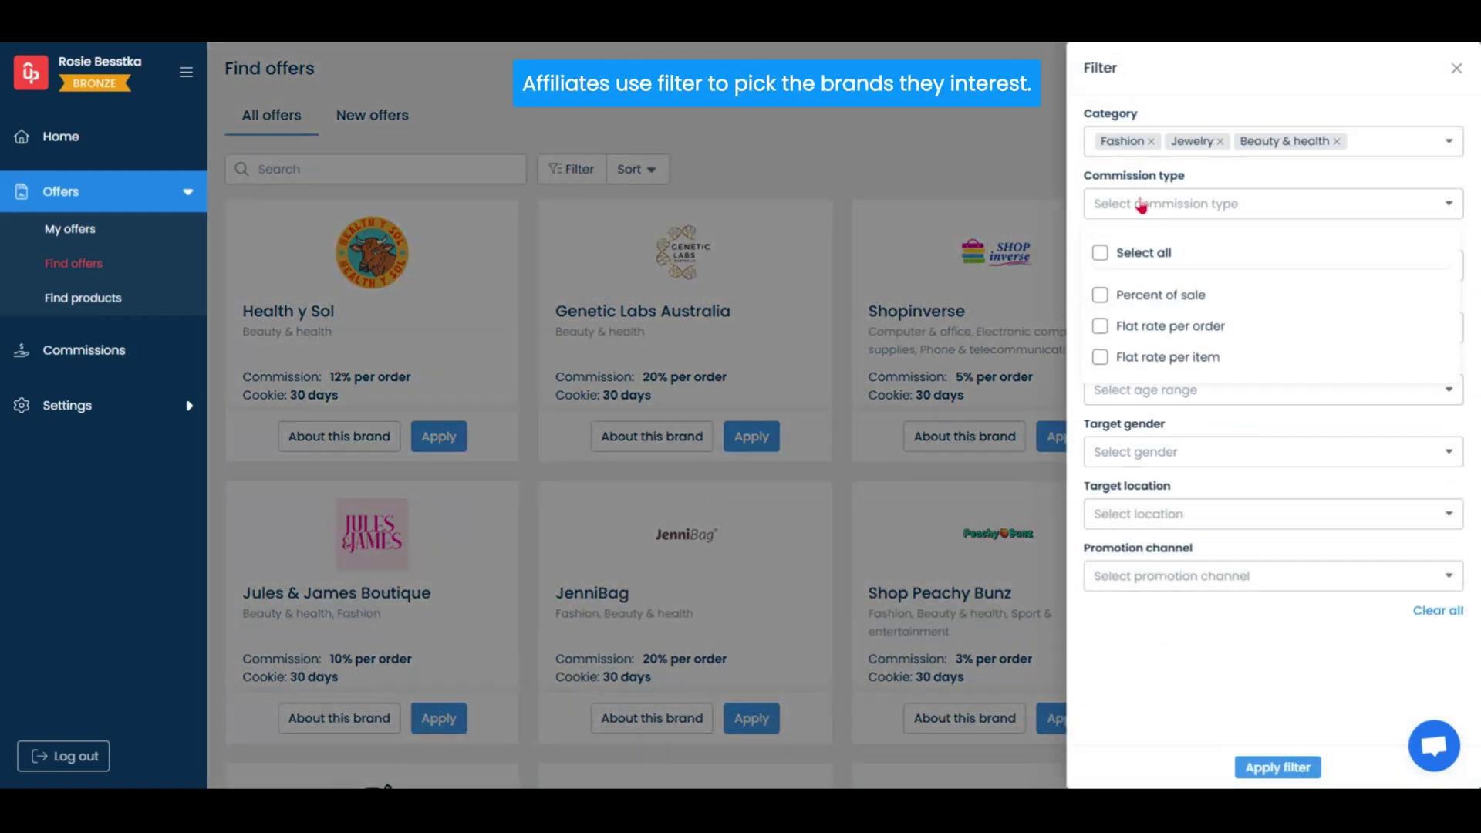
left_click(1126, 255)
left_click(1144, 632)
left_click(1145, 327)
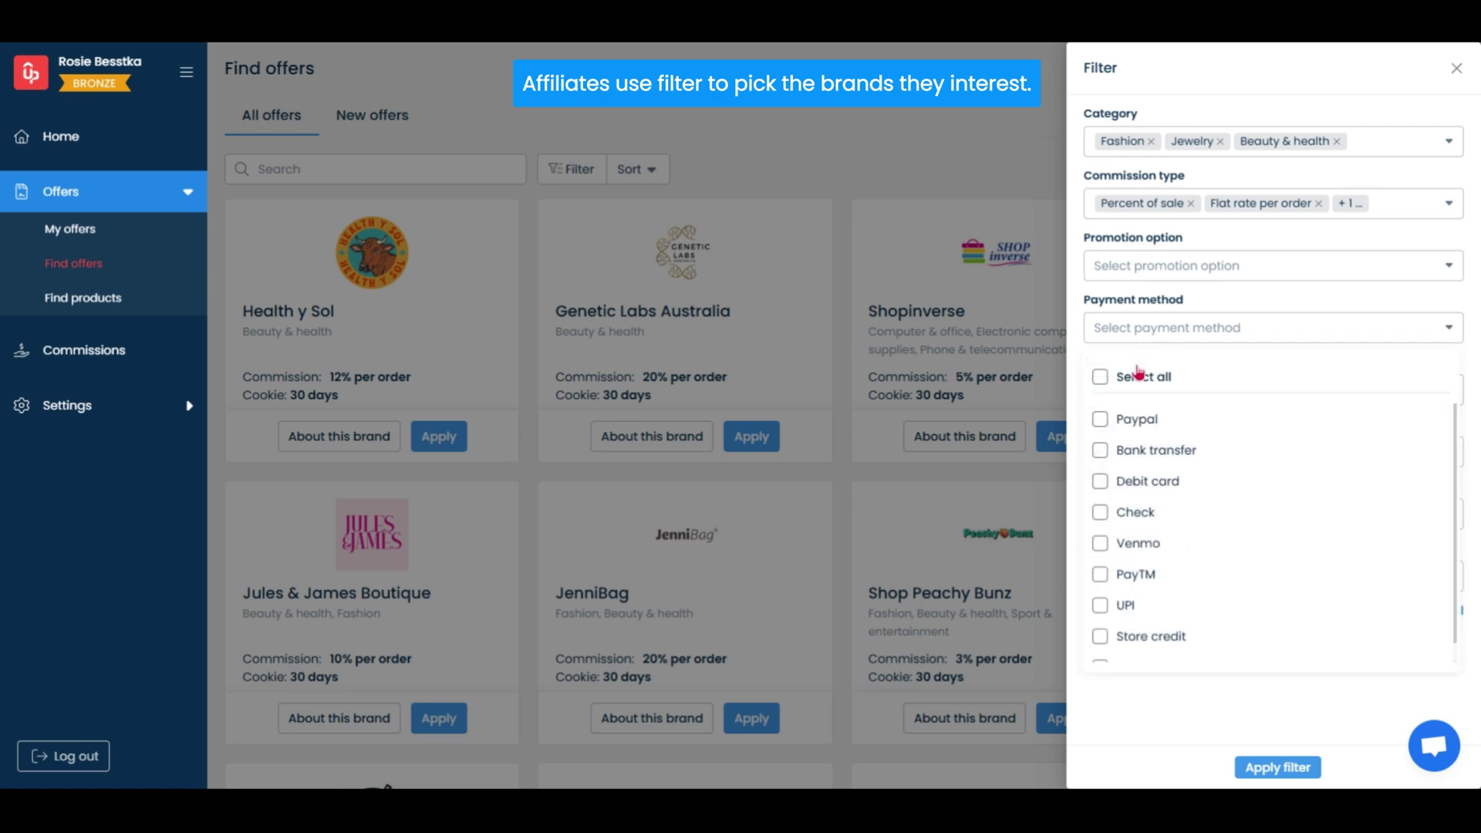
left_click(1126, 376)
left_click(1131, 725)
left_click(1165, 575)
left_click(1126, 258)
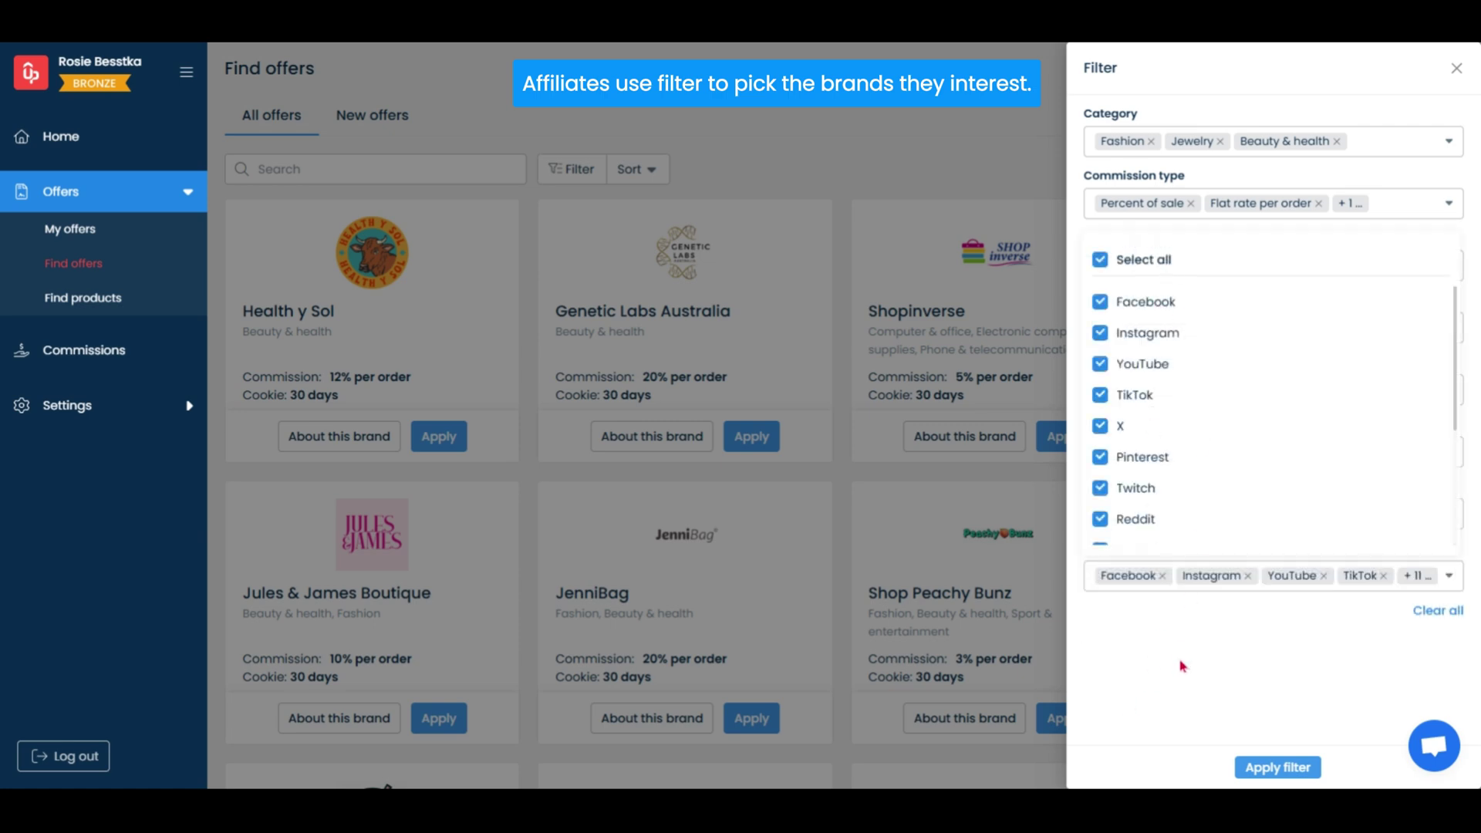
left_click(1182, 661)
left_click(1277, 767)
scroll(1459, 600, "down", 6)
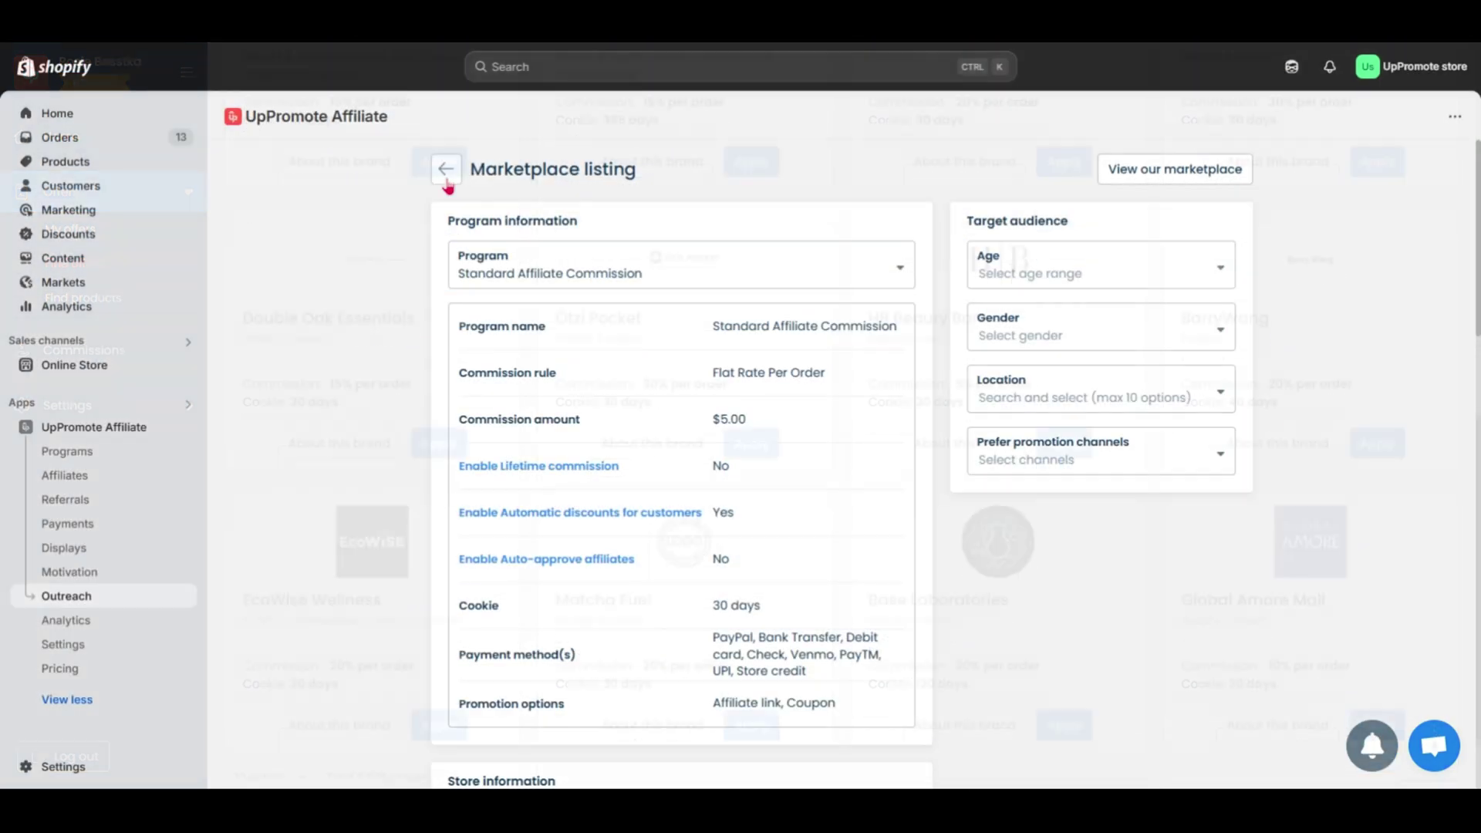
left_click(447, 165)
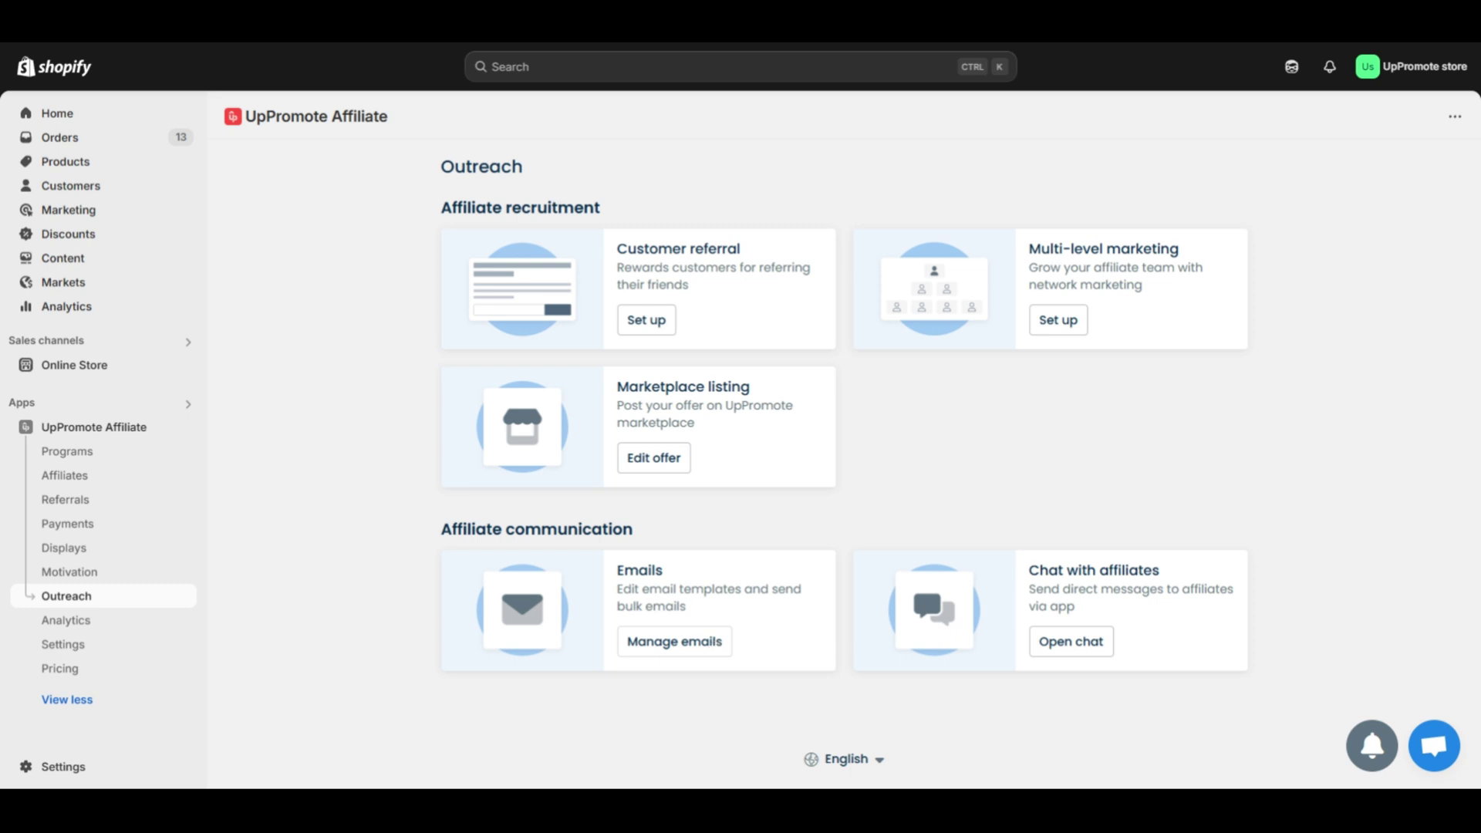
left_click(714, 645)
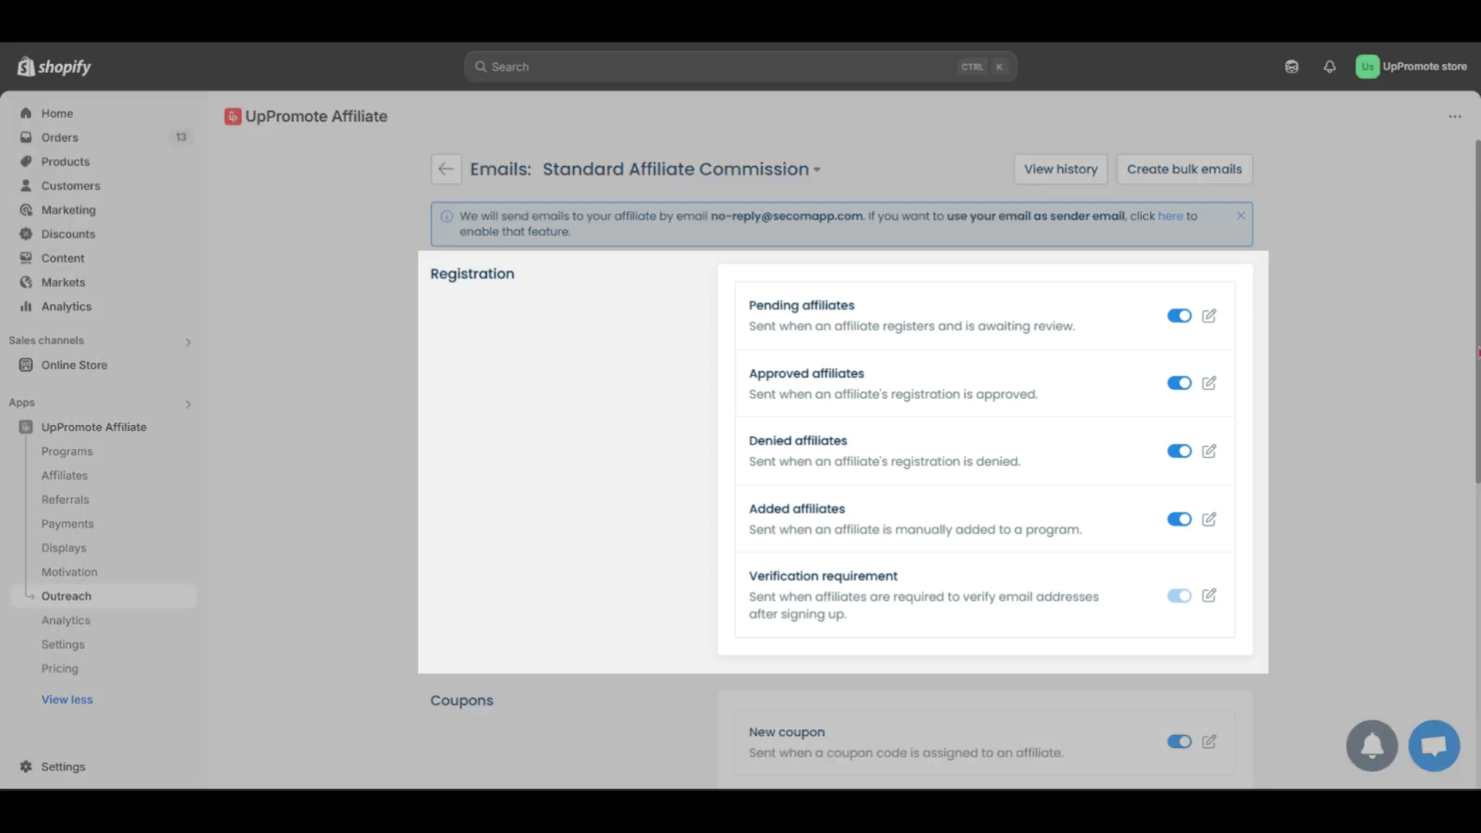
scroll(1445, 592, "down", 7)
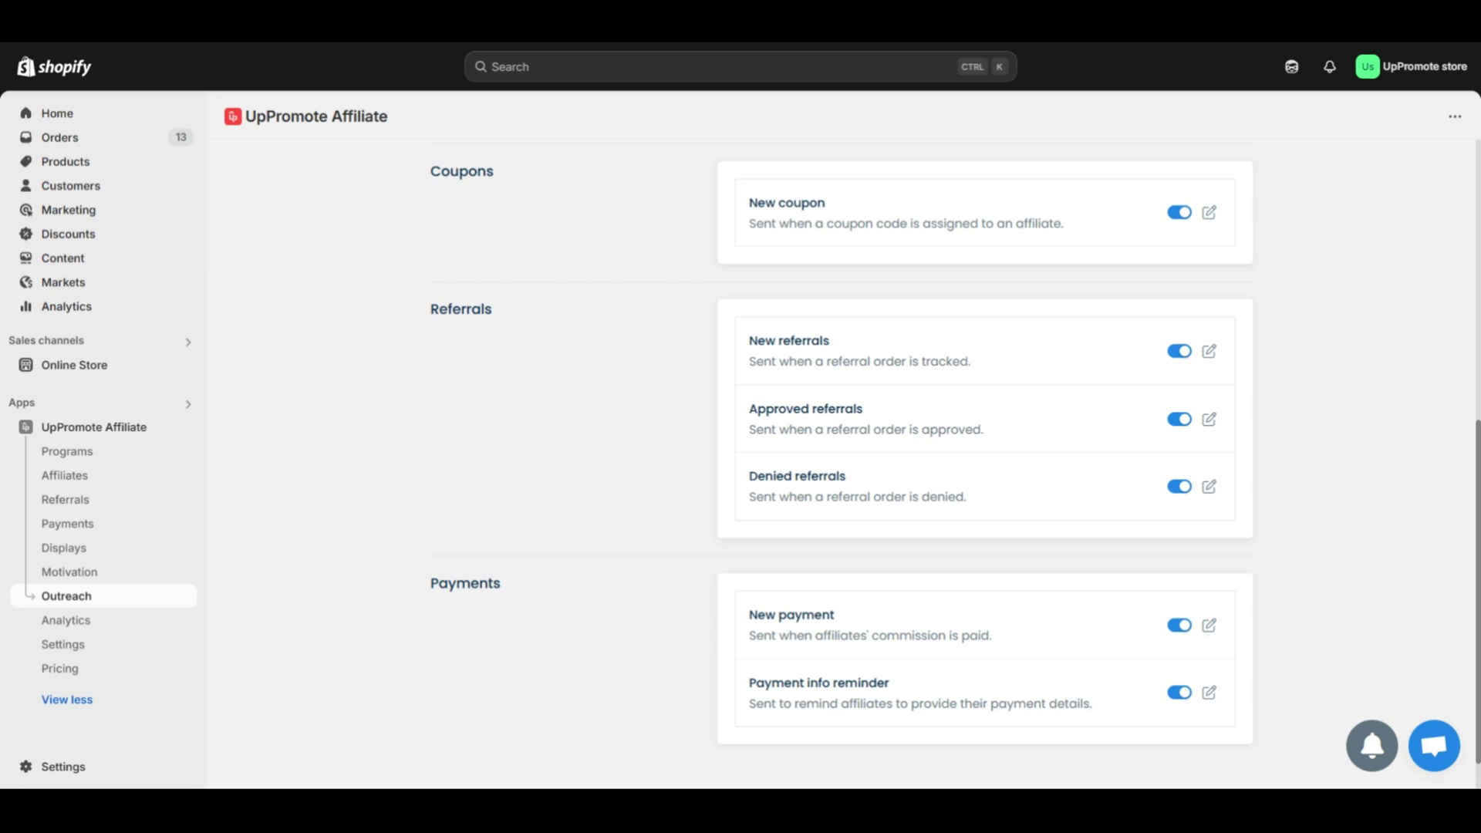
left_click(1208, 215)
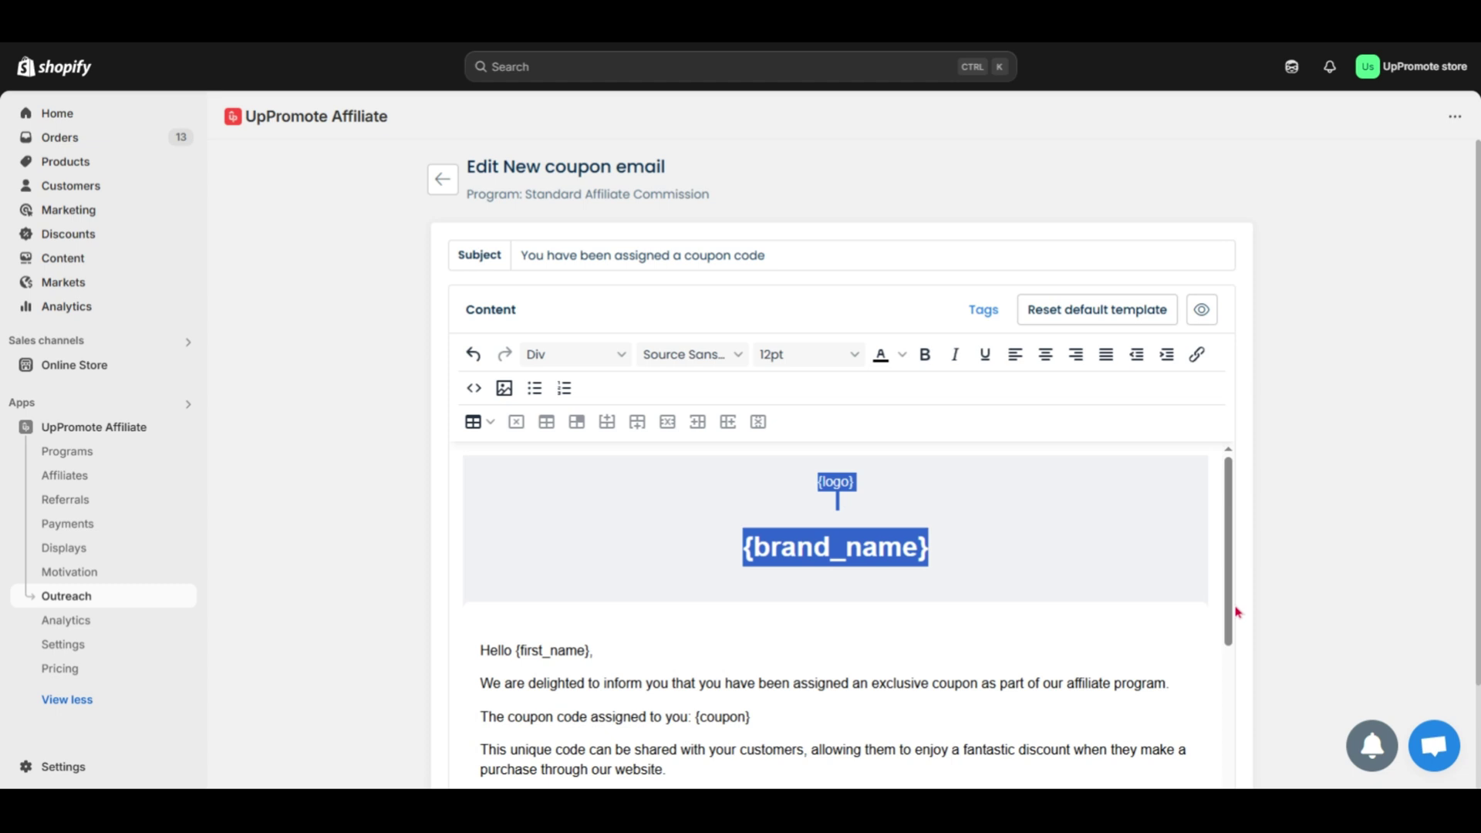
left_click_drag(1235, 610, 1234, 700)
left_click_drag(478, 484, 599, 703)
left_click(1201, 672)
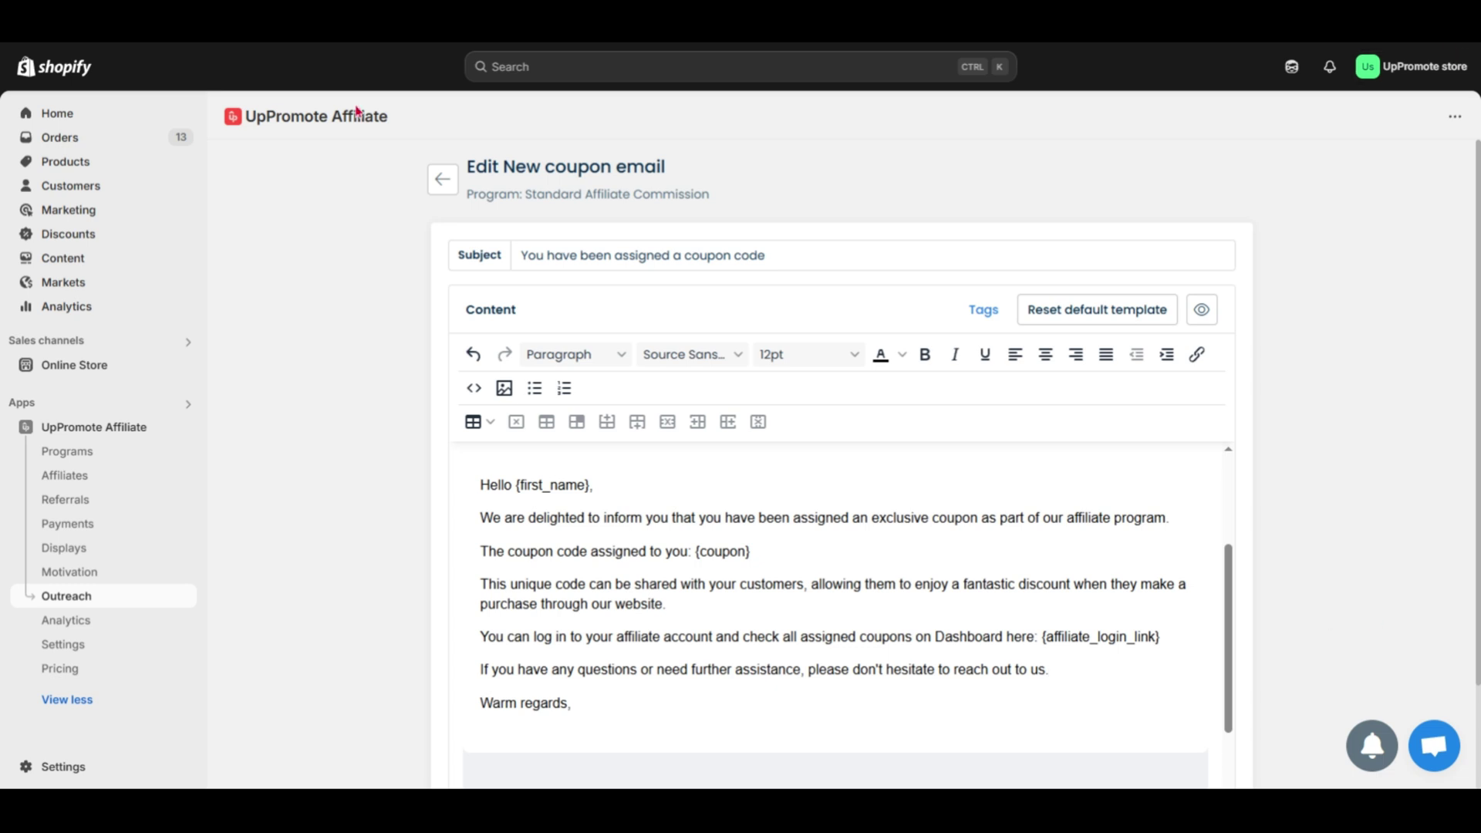
left_click(436, 179)
left_click(443, 179)
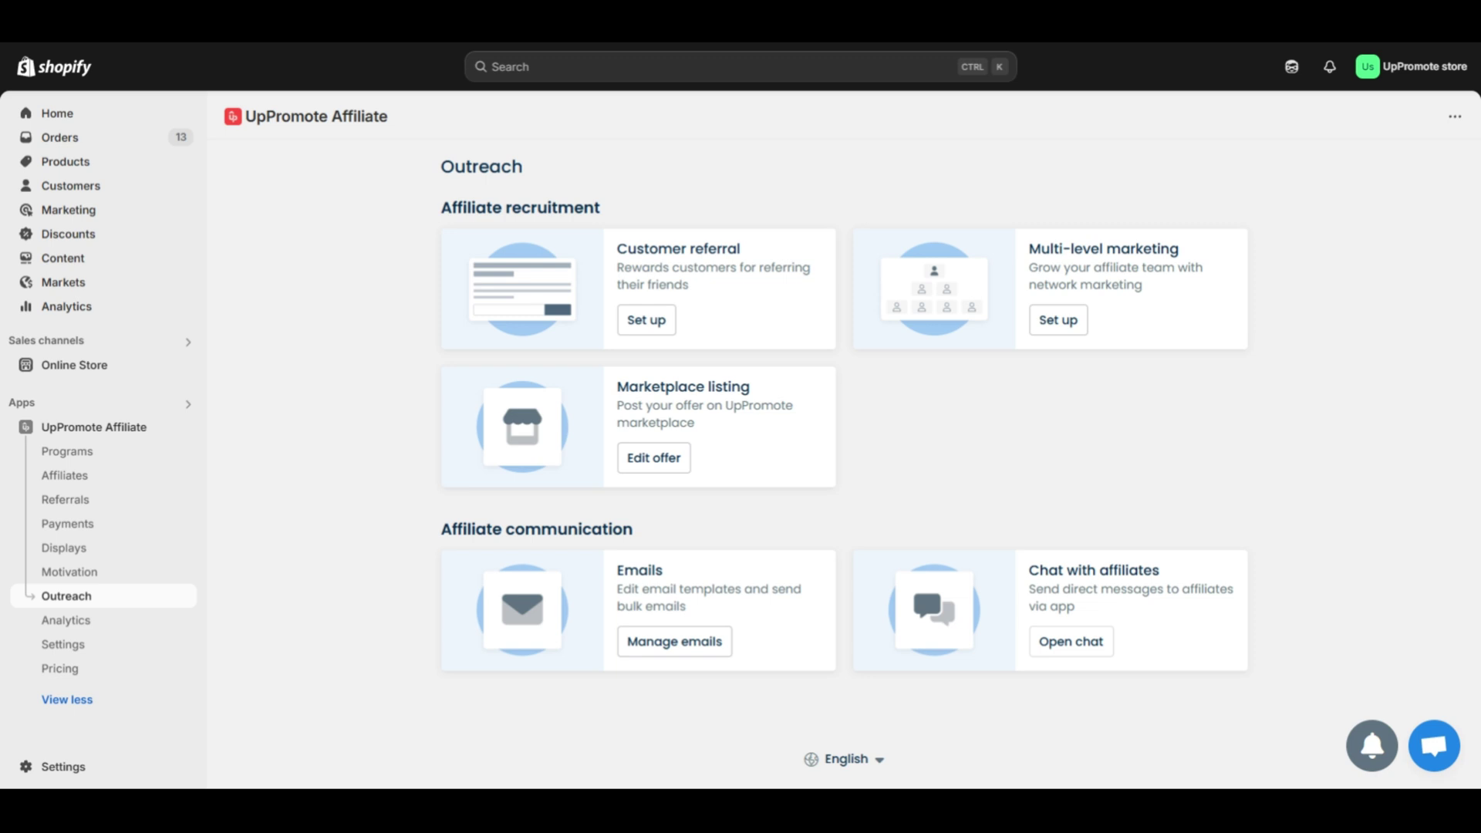
- In the first affiliate's chat, write 'Me too, hope we will have a great collaboration ahead'
left_click(1109, 650)
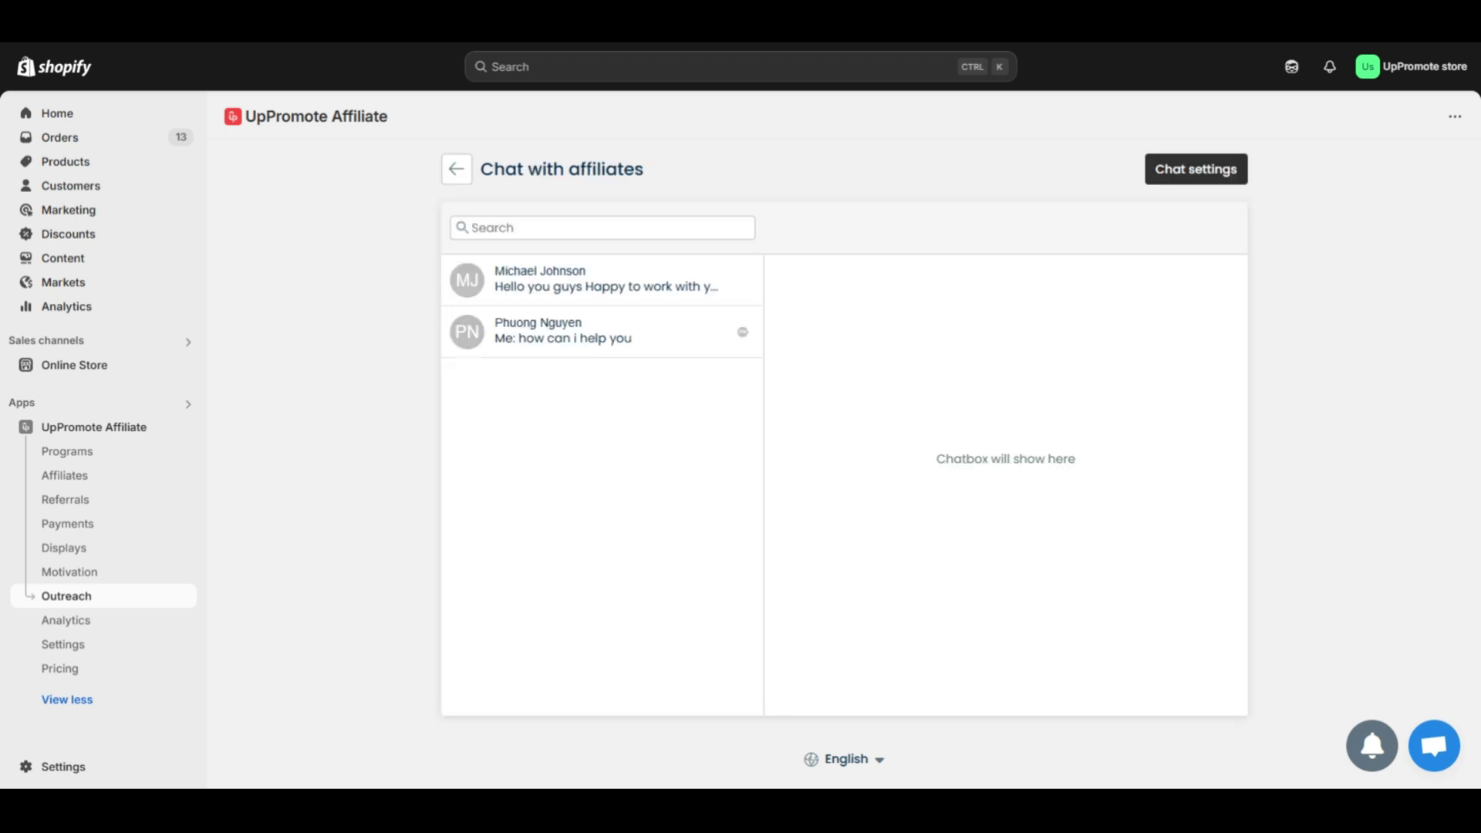
left_click(648, 297)
type("Me too, hope we will have a great collaboration ahead")
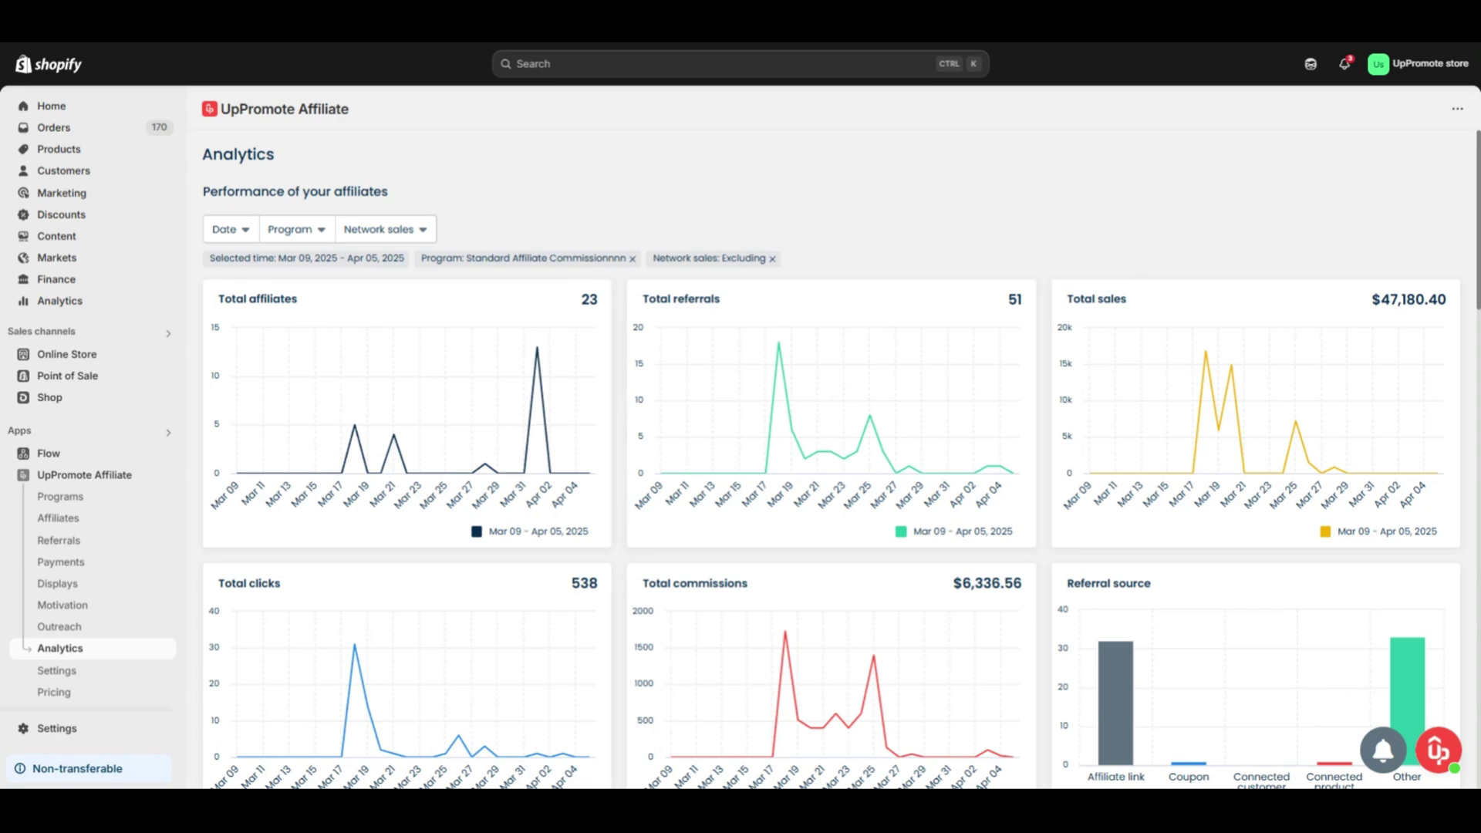
scroll(831, 459, "down", 3)
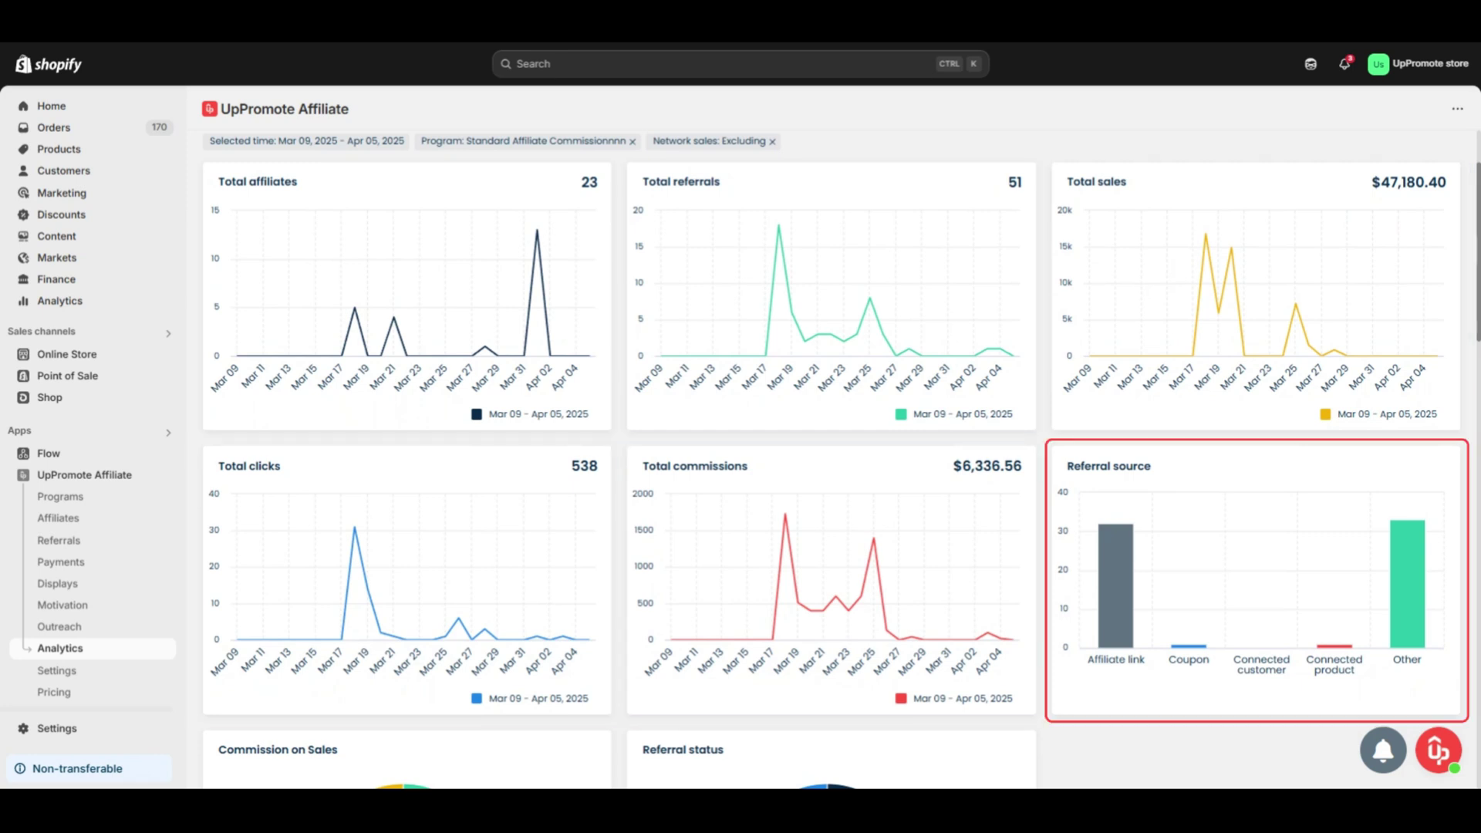
scroll(832, 461, "down", 4)
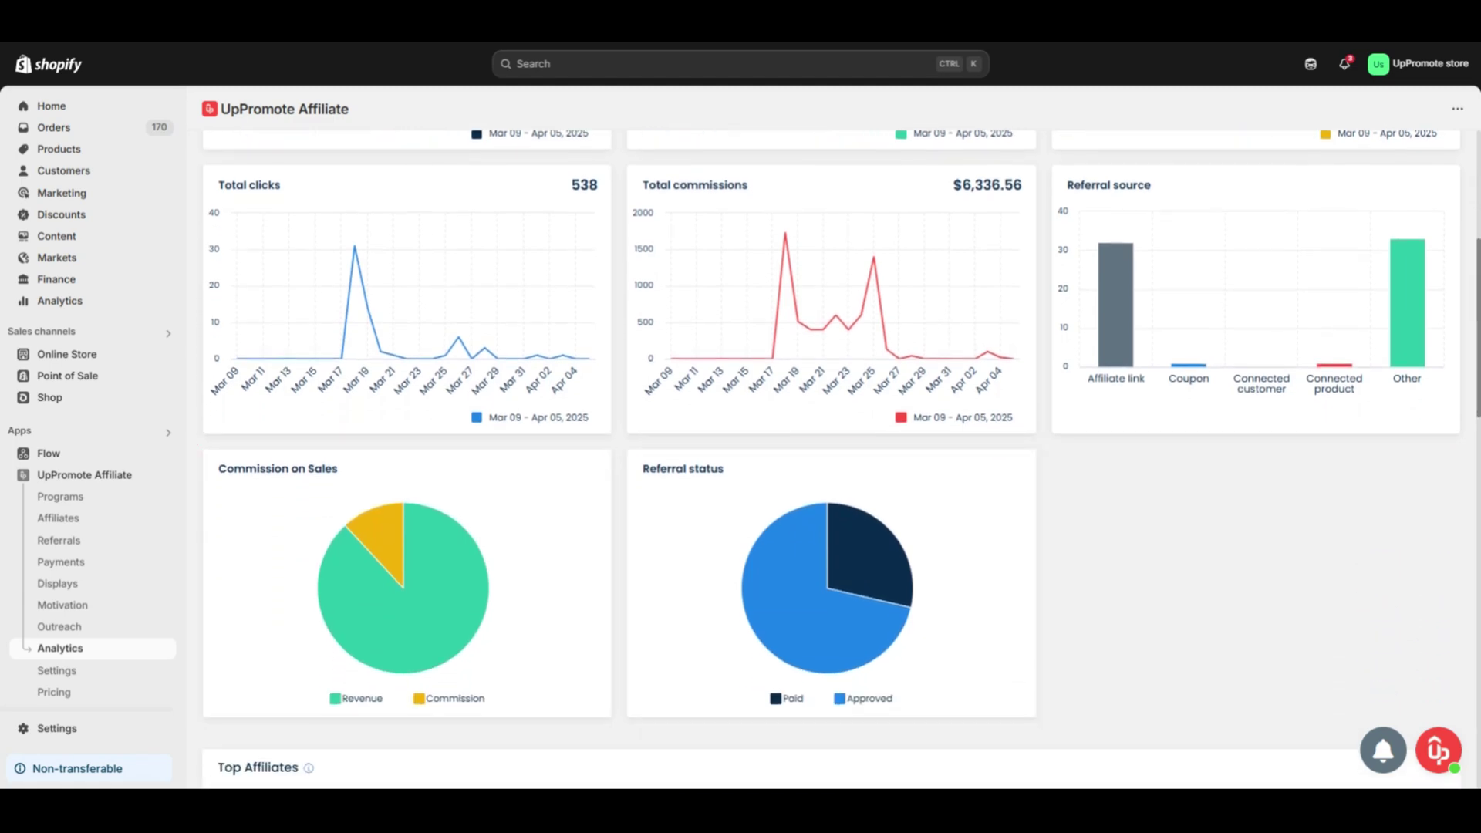
scroll(1467, 491, "down", 8)
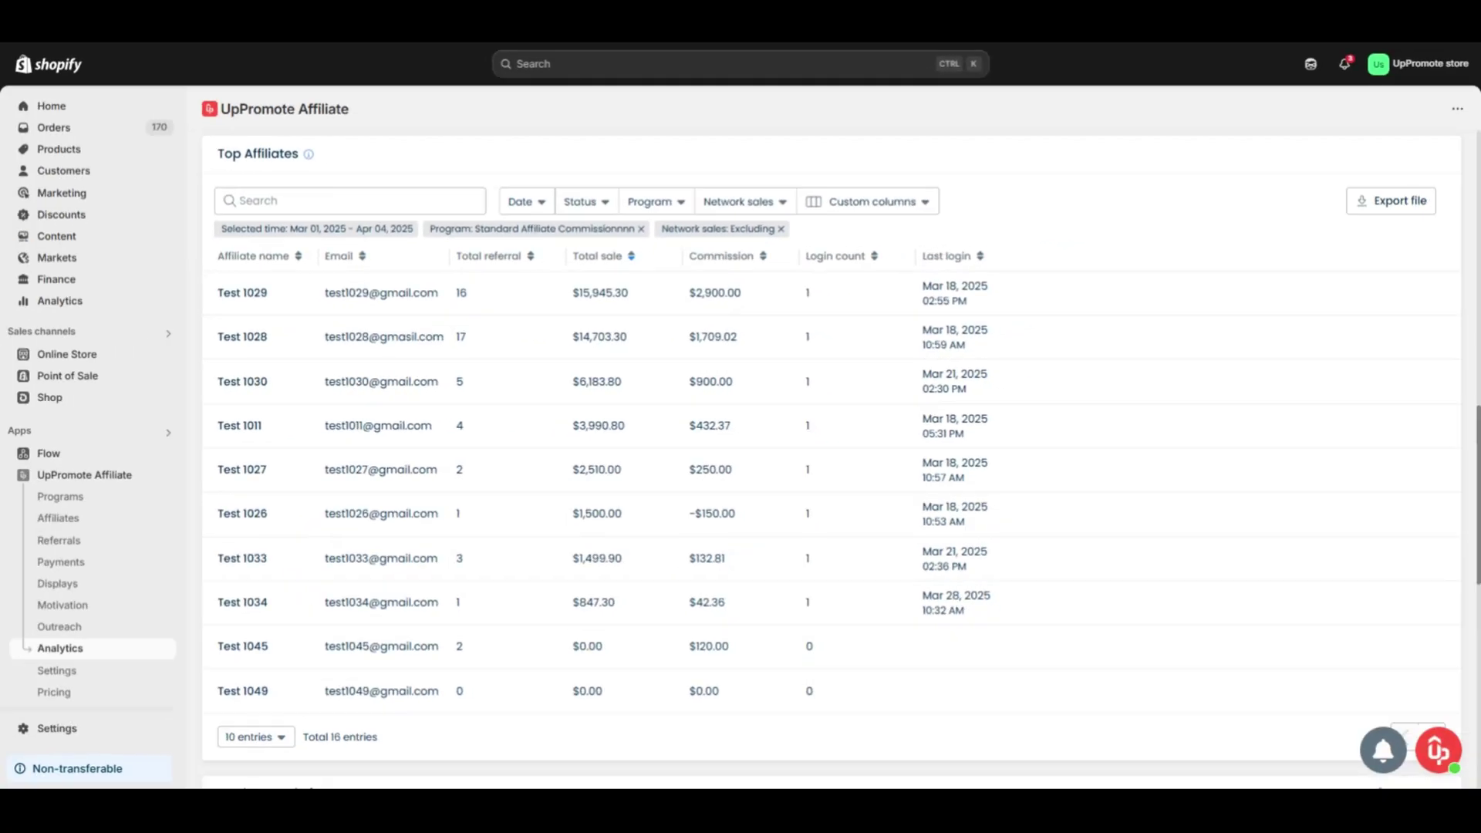
scroll(830, 459, "down", 5)
scroll(831, 462, "down", 4)
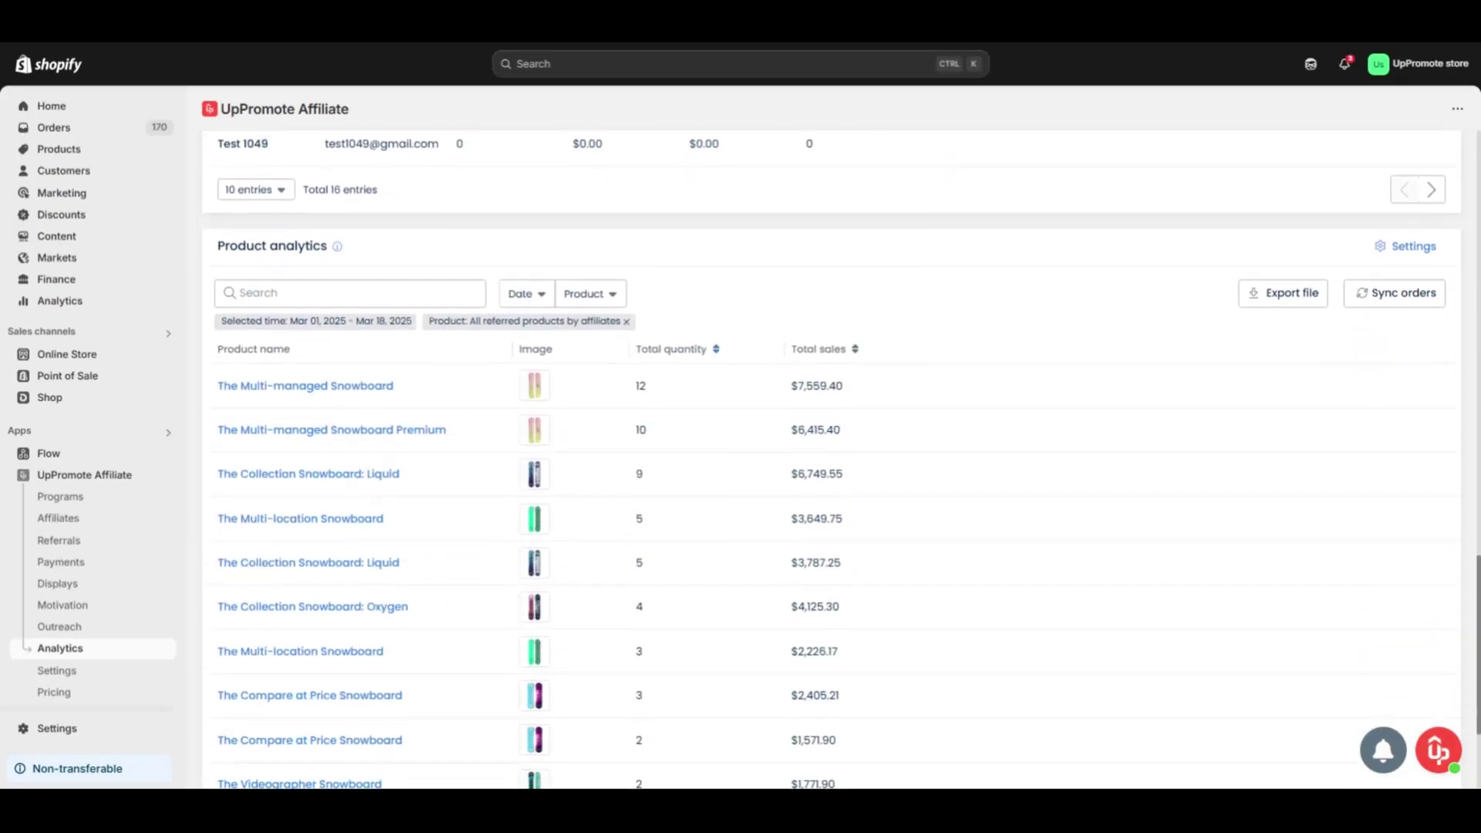